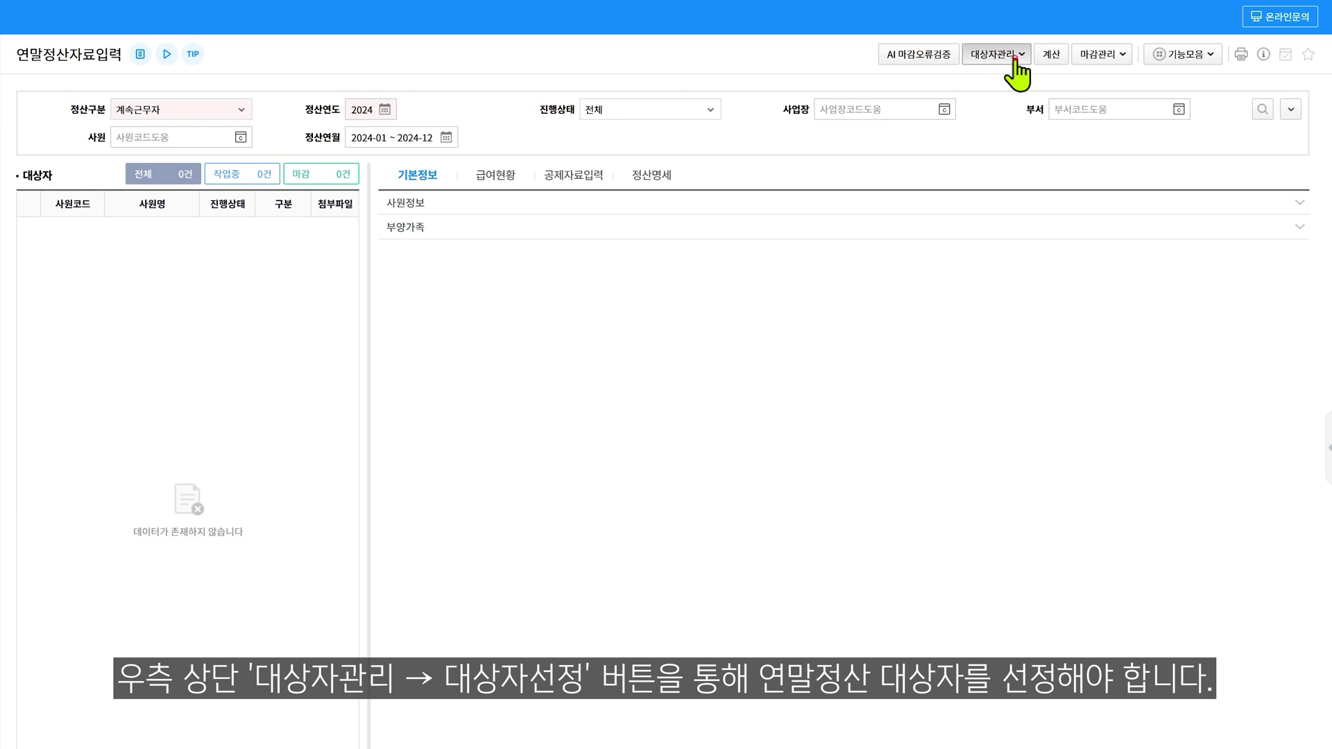
# Open 대상자선정 from the 대상자관리 menu to list the six selectable employees
pyautogui.click(1014, 56)
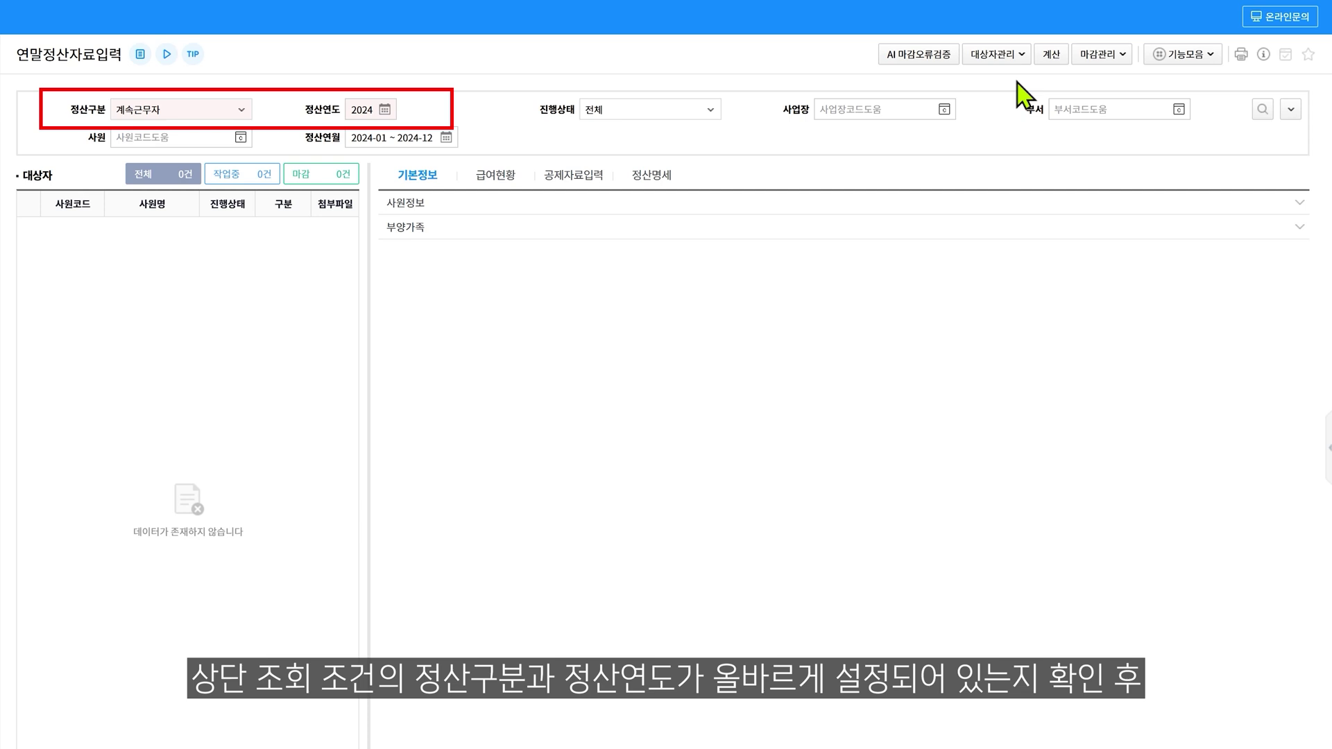
pyautogui.click(1013, 57)
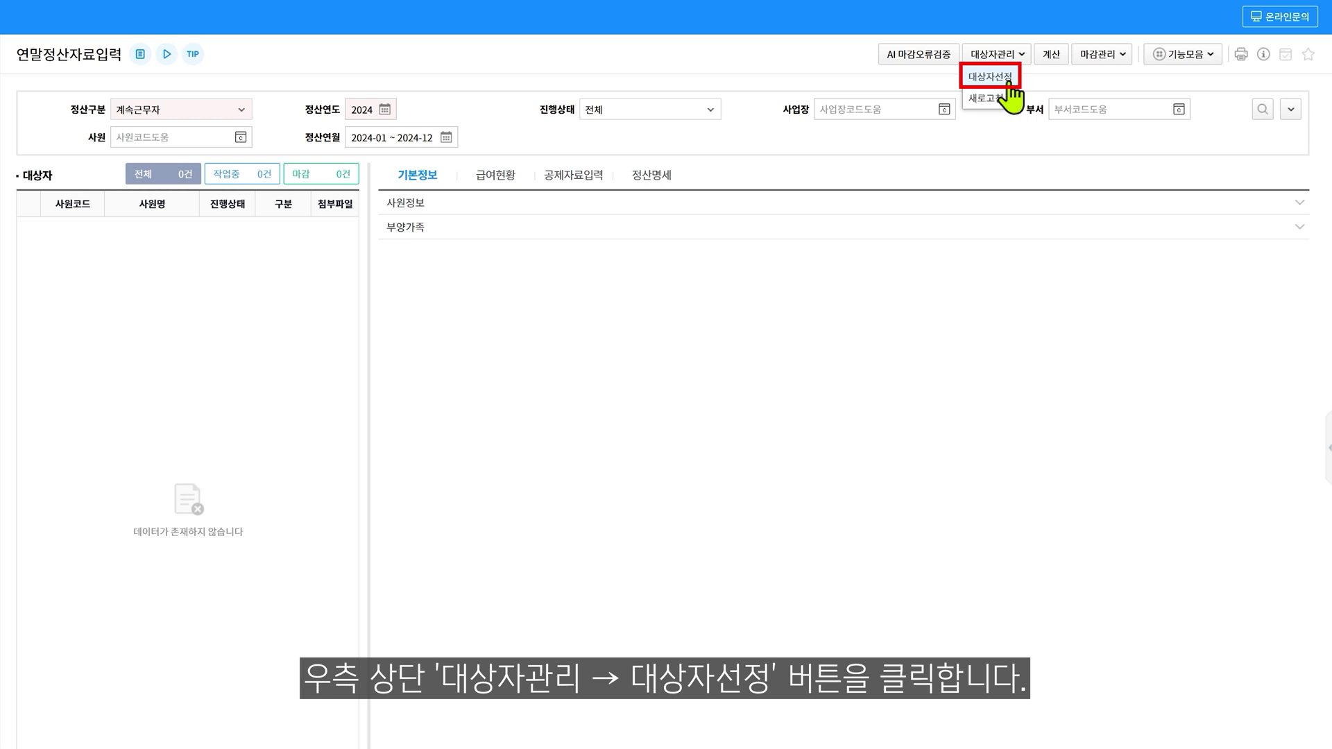
pyautogui.click(999, 77)
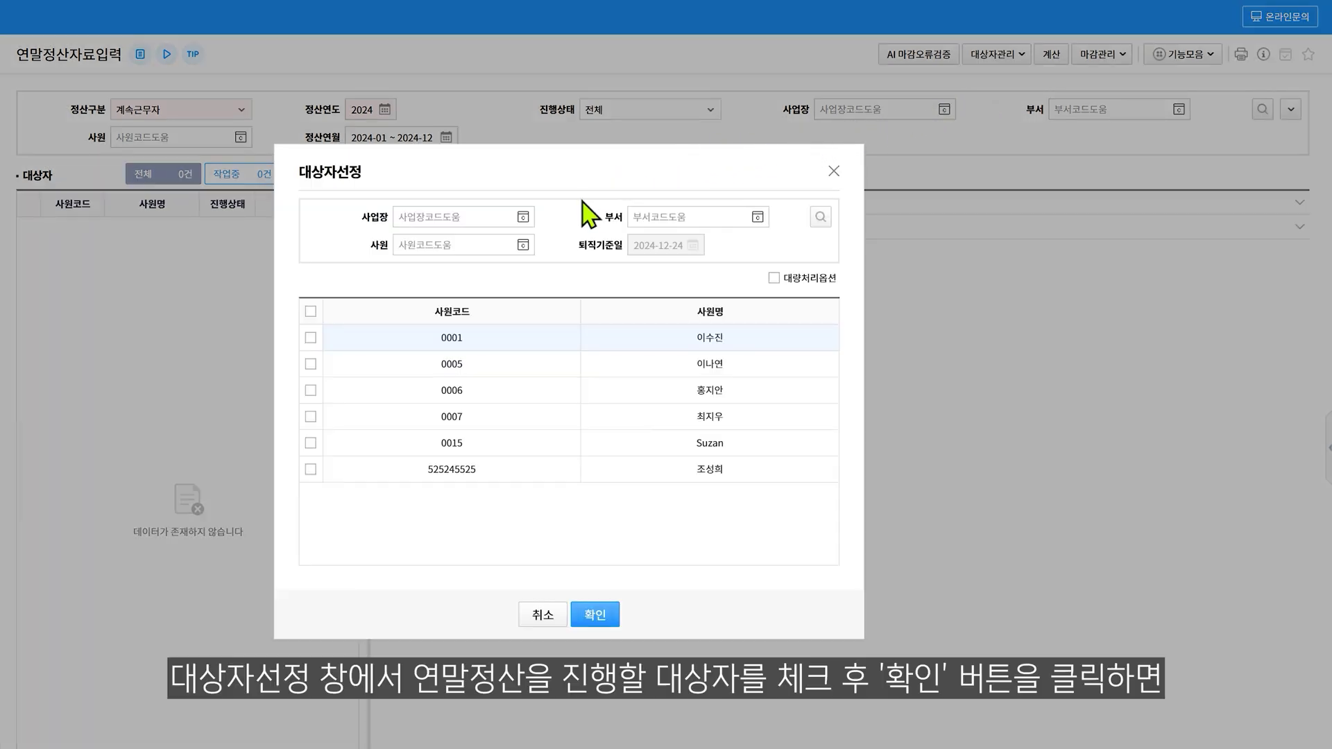
# Select all six listed employees and confirm them as settlement targets
pyautogui.click(311, 312)
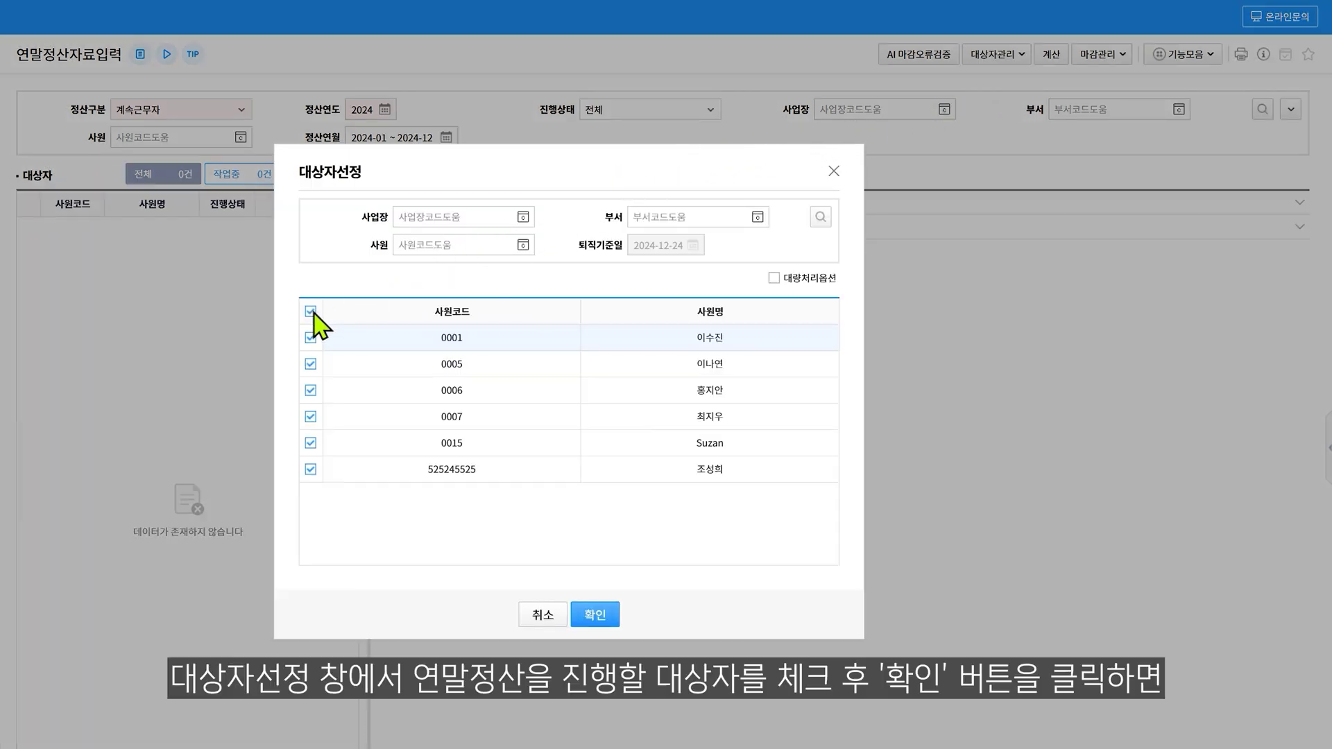
pyautogui.click(582, 615)
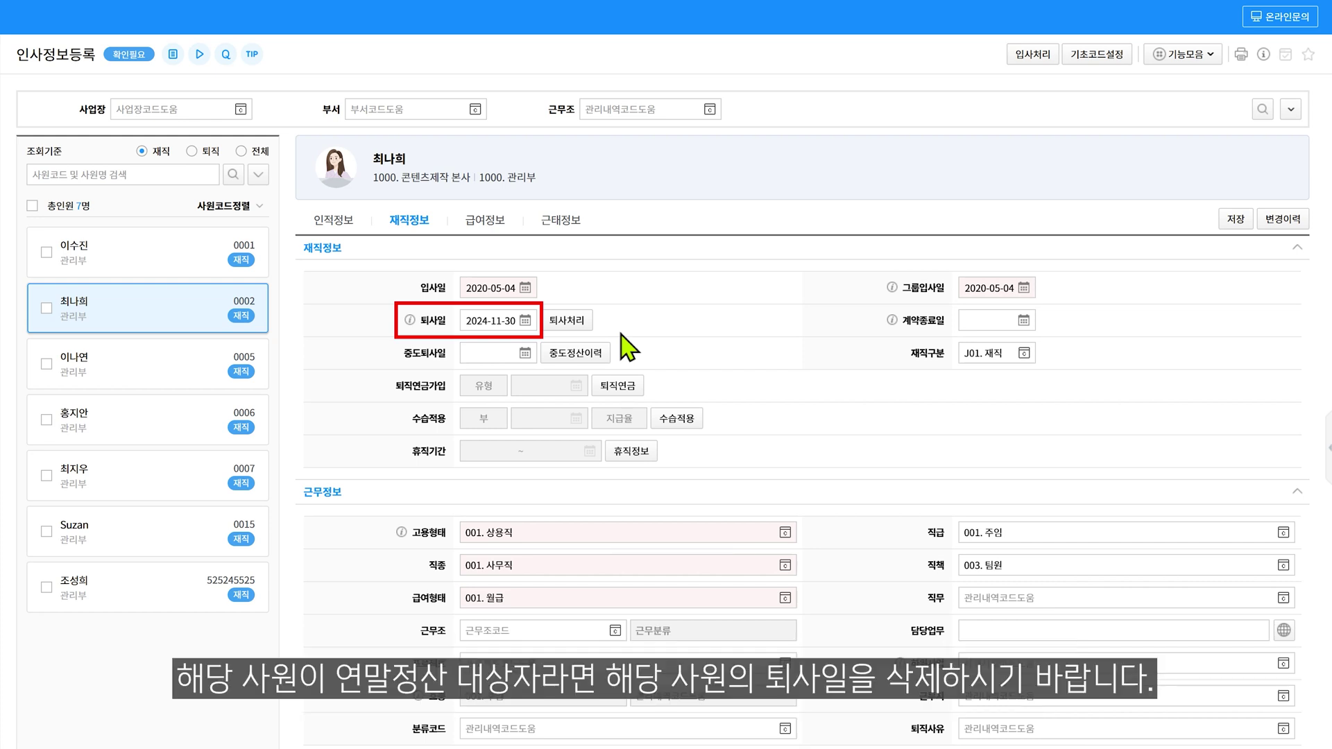
# Clear the employee's 퇴사일 of 2024-11-30 in 인사정보등록
pyautogui.doubleClick(513, 322)
pyautogui.press('BackSpace')
pyautogui.click(517, 343)
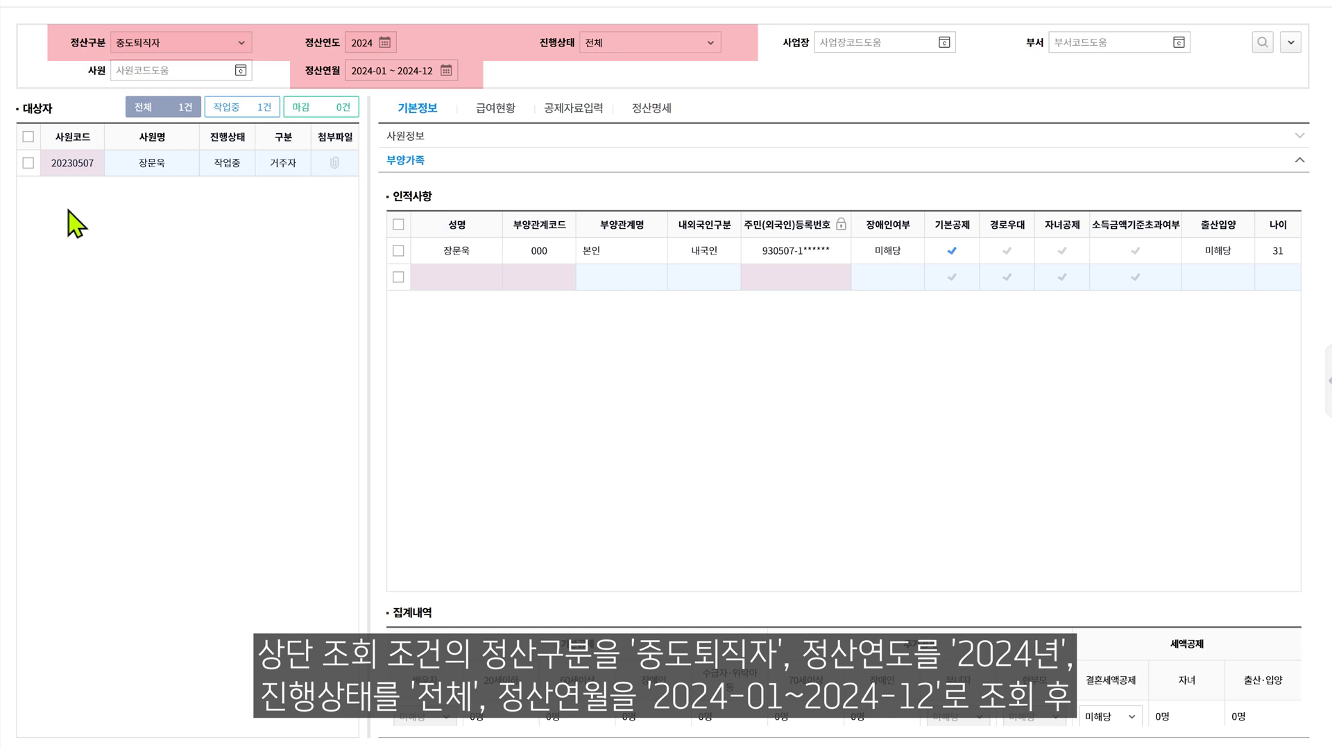
# Delete the 중도퇴직자 employee from the settlement targets
pyautogui.click(28, 164)
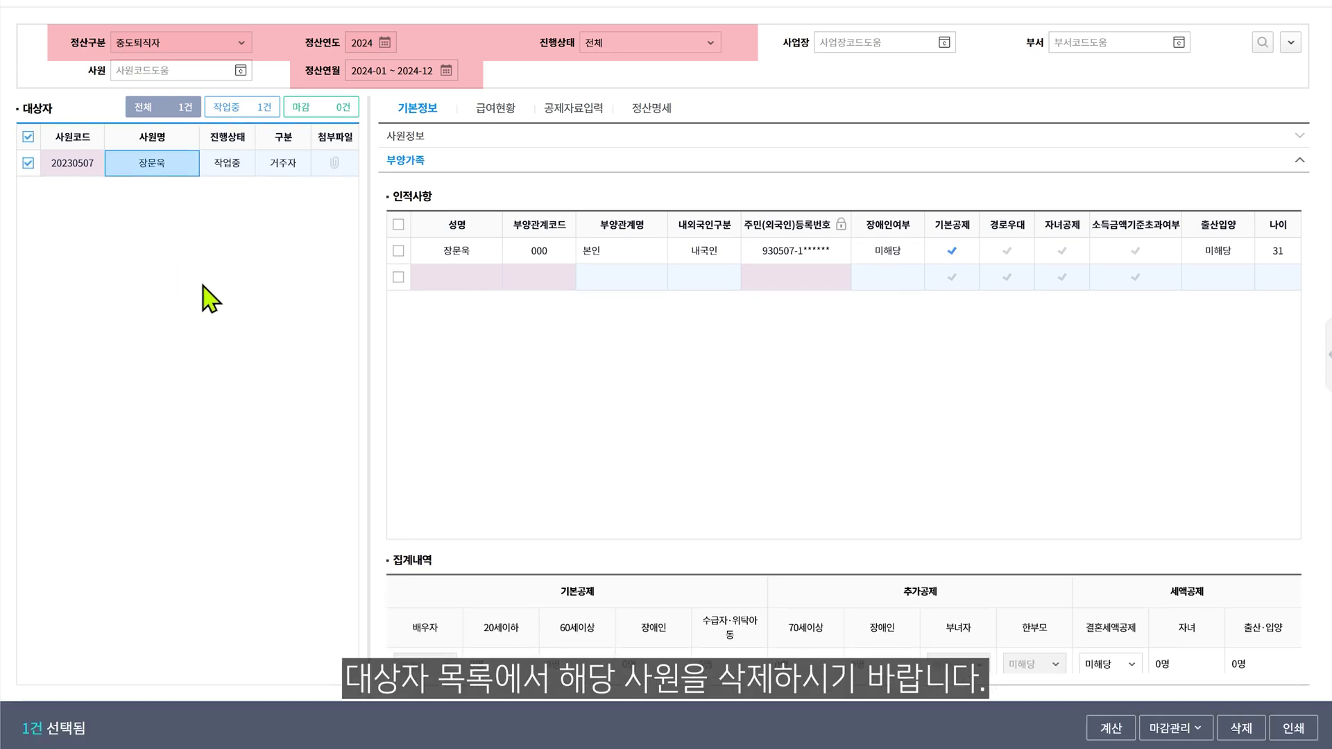
pyautogui.click(1241, 728)
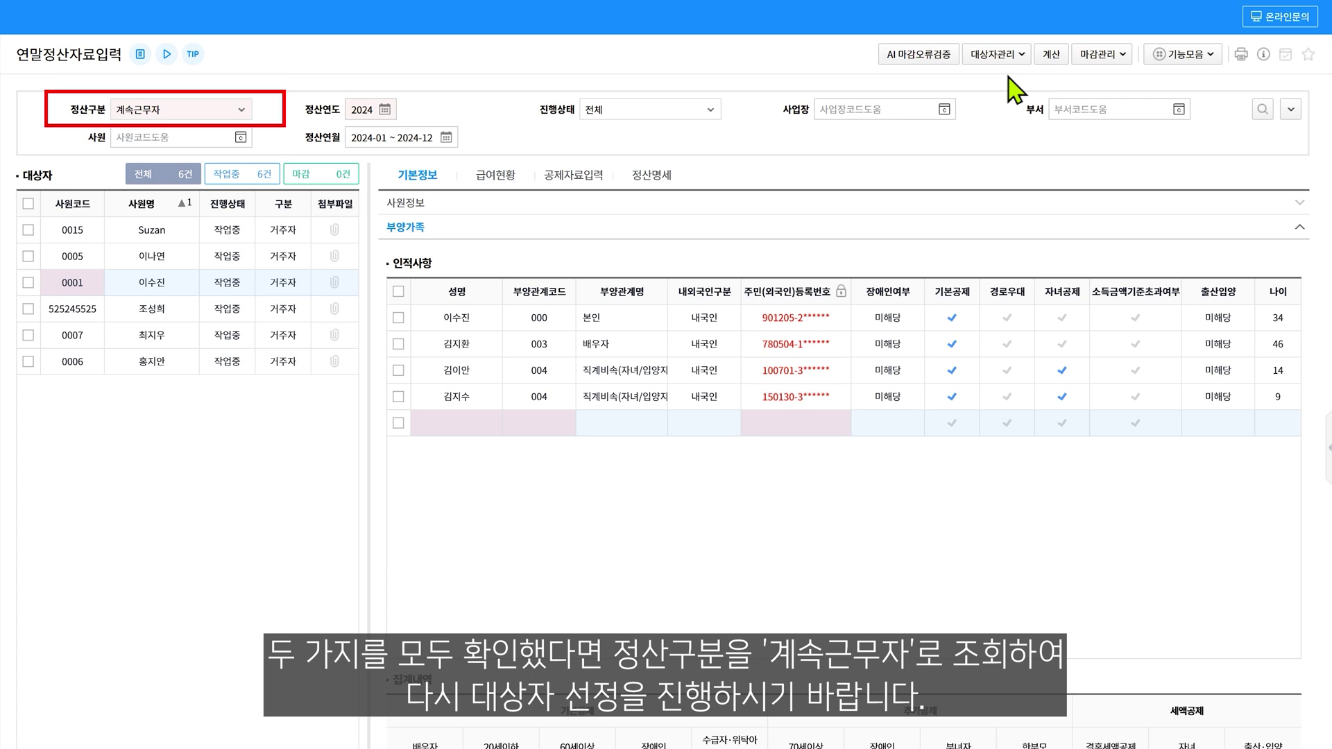
# Add the one remaining employee as a target through 대상자관리 > 대상자선정
pyautogui.click(1013, 59)
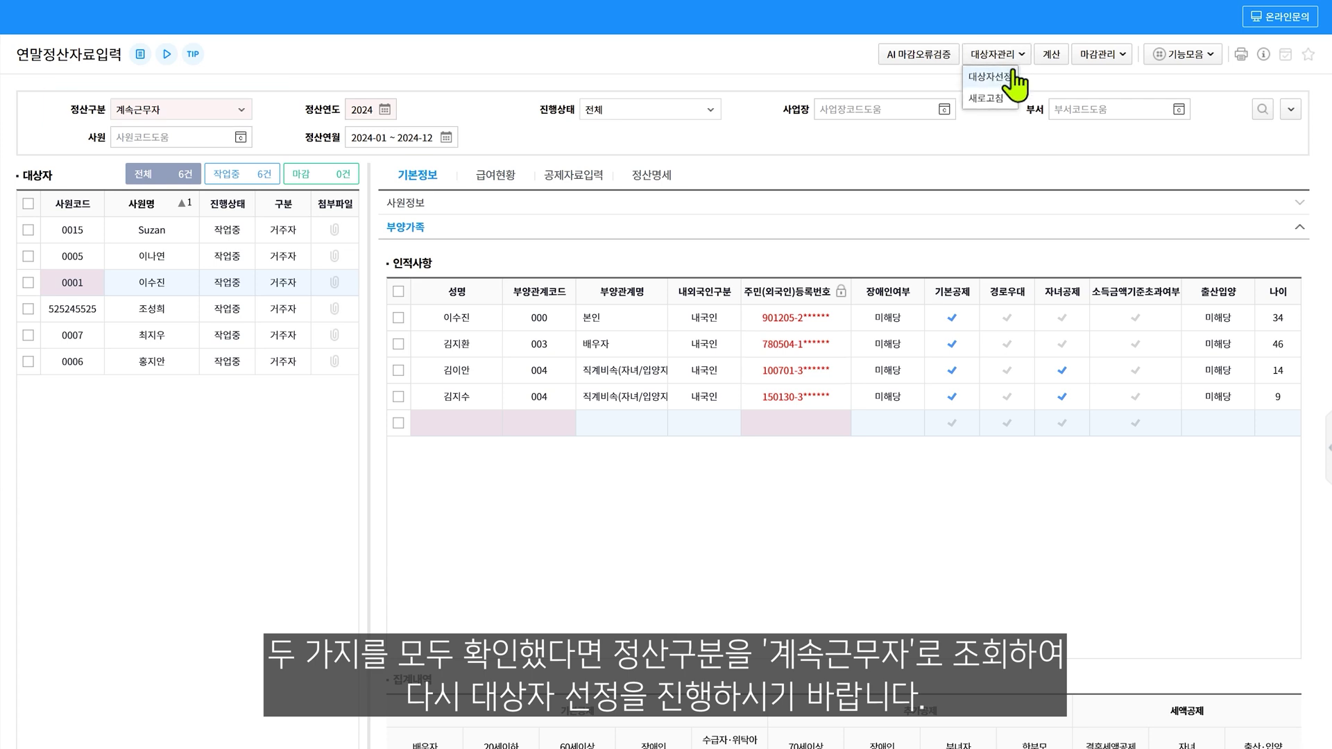
pyautogui.click(999, 77)
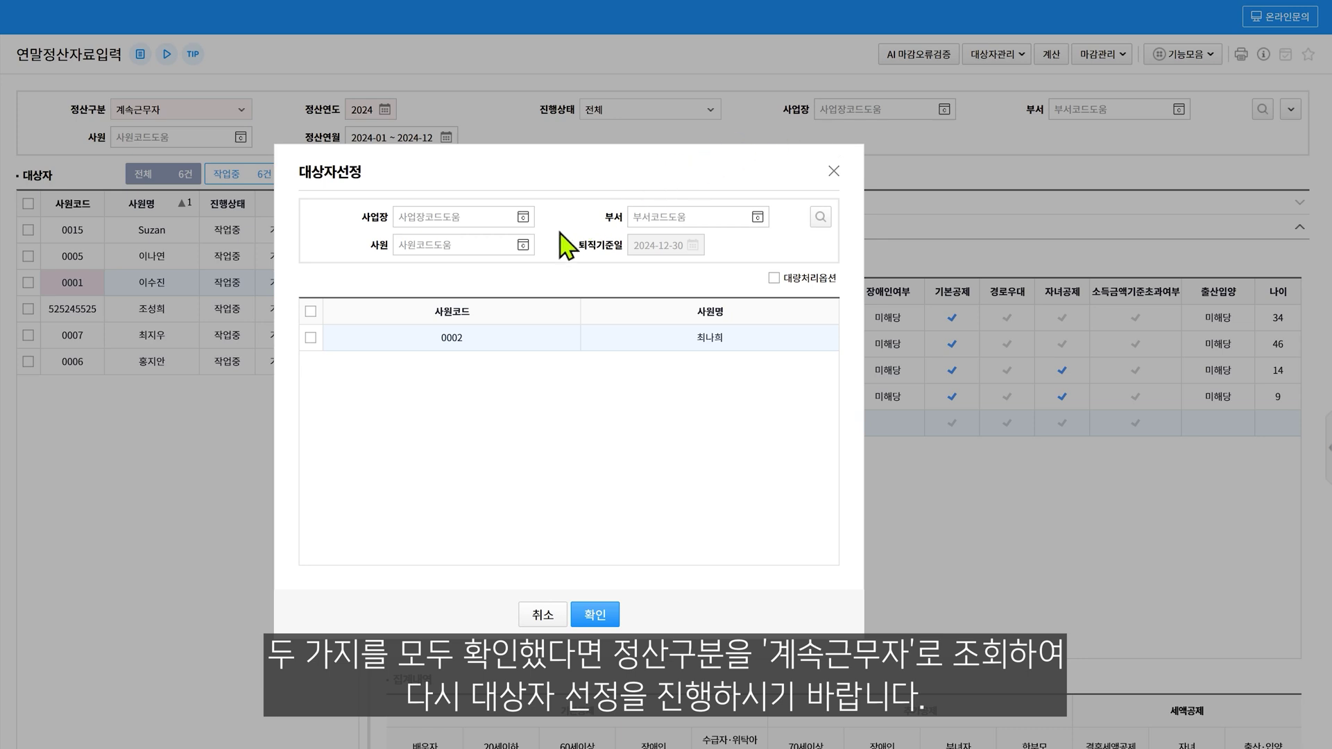
pyautogui.click(315, 338)
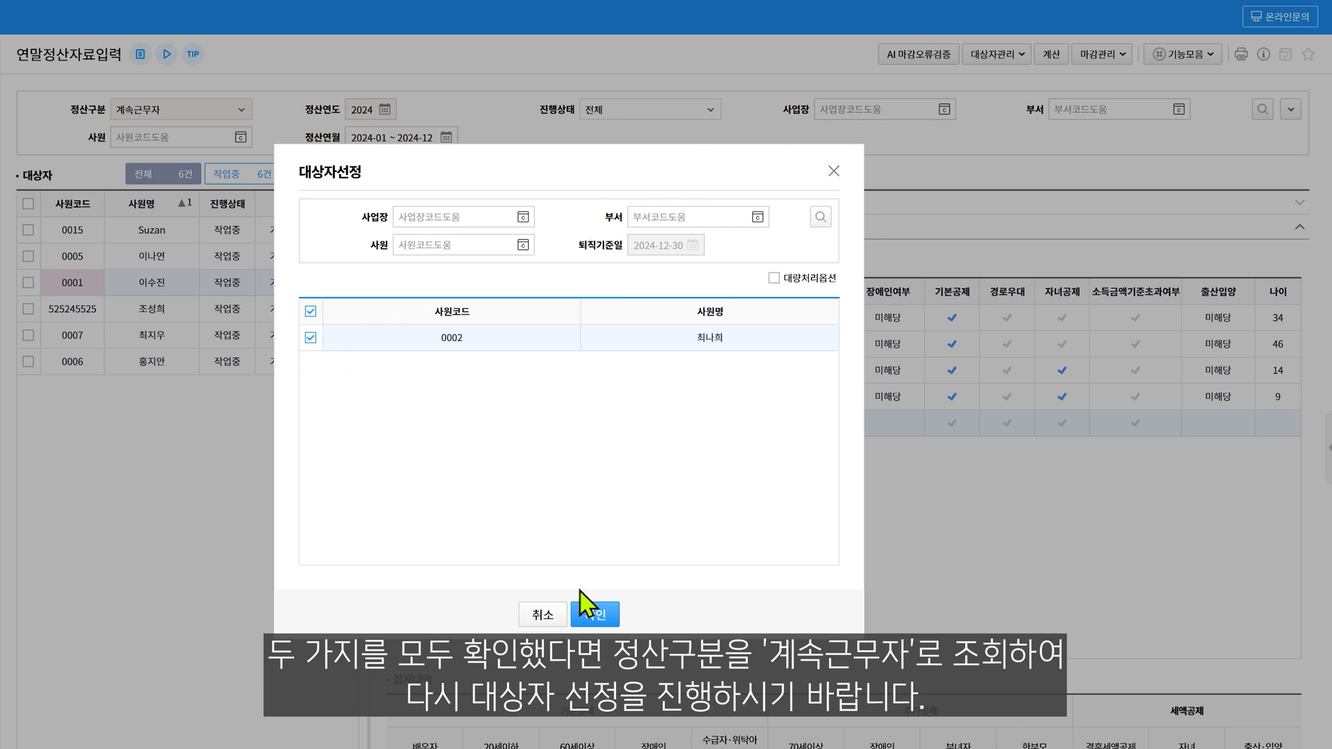
pyautogui.click(587, 611)
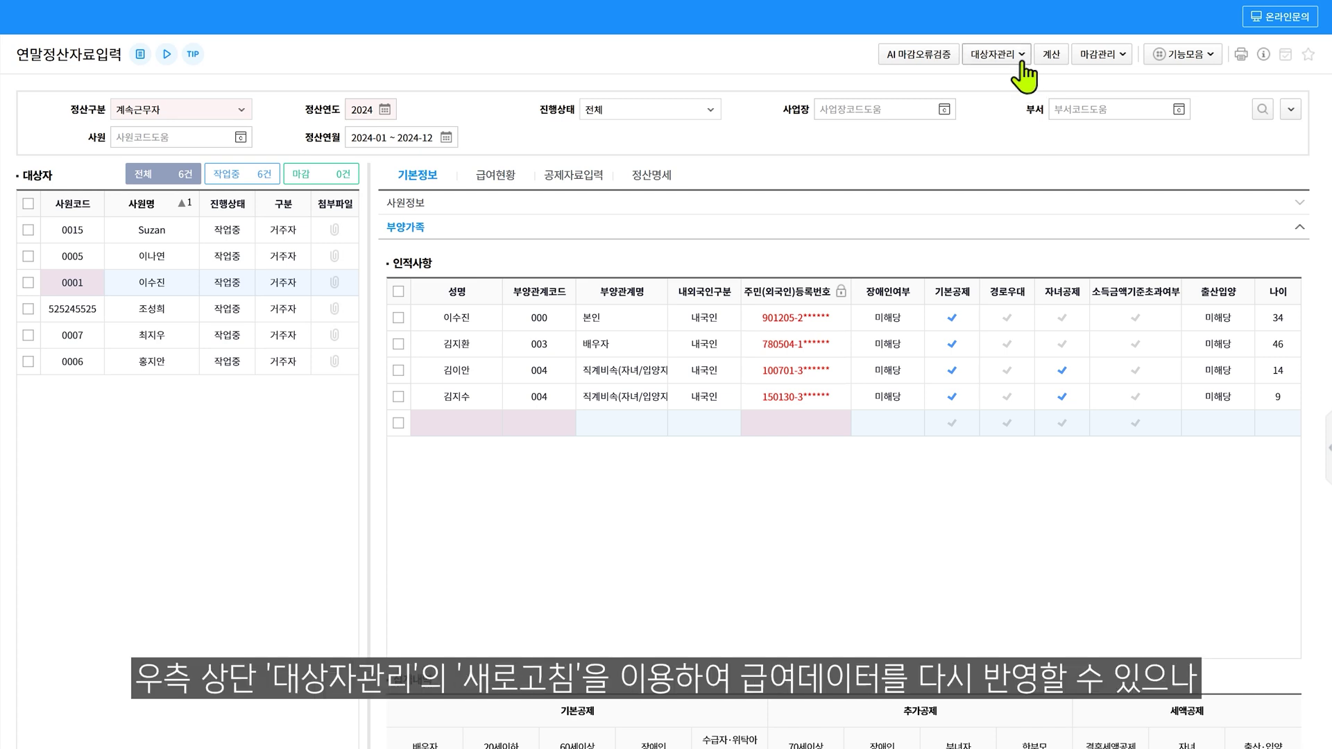
# Tick an employee and bring up the 대상자관리 > 새로고침 salary refresh window
pyautogui.click(1020, 59)
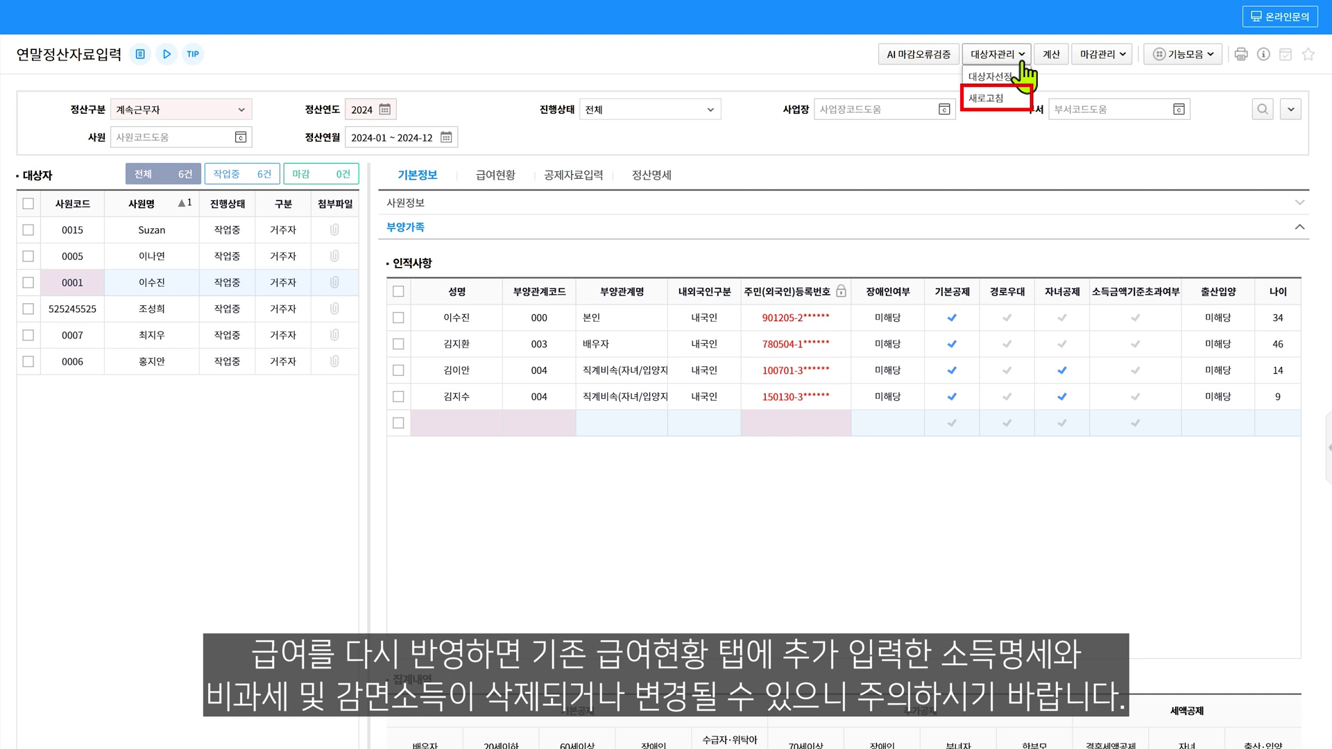
pyautogui.click(1022, 62)
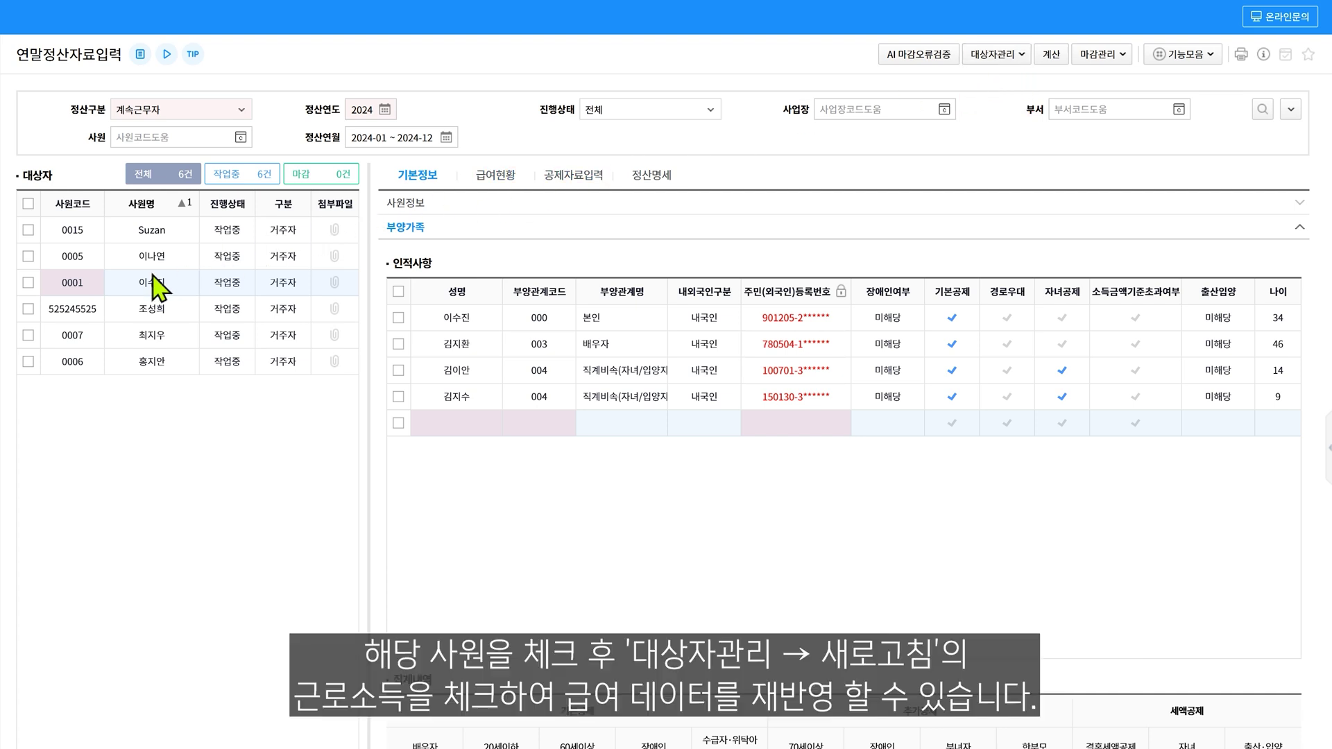
pyautogui.click(28, 282)
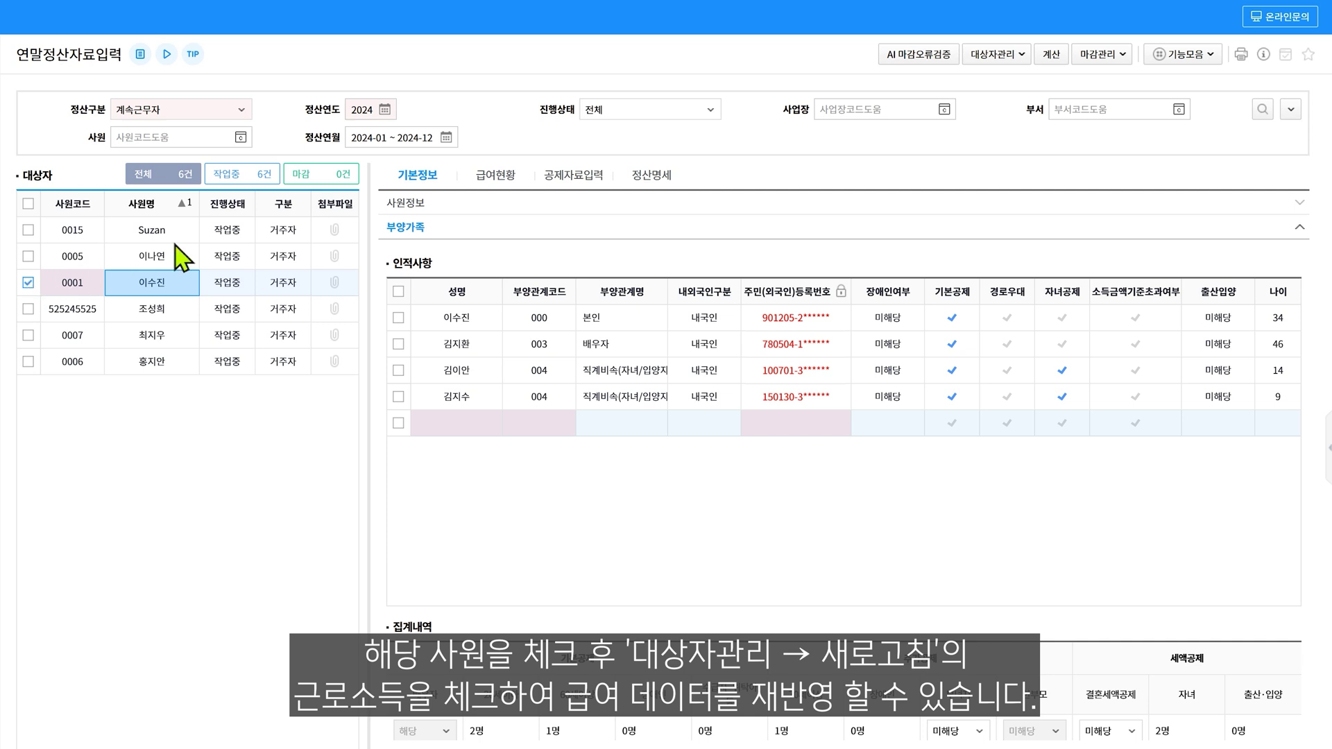
pyautogui.click(1007, 62)
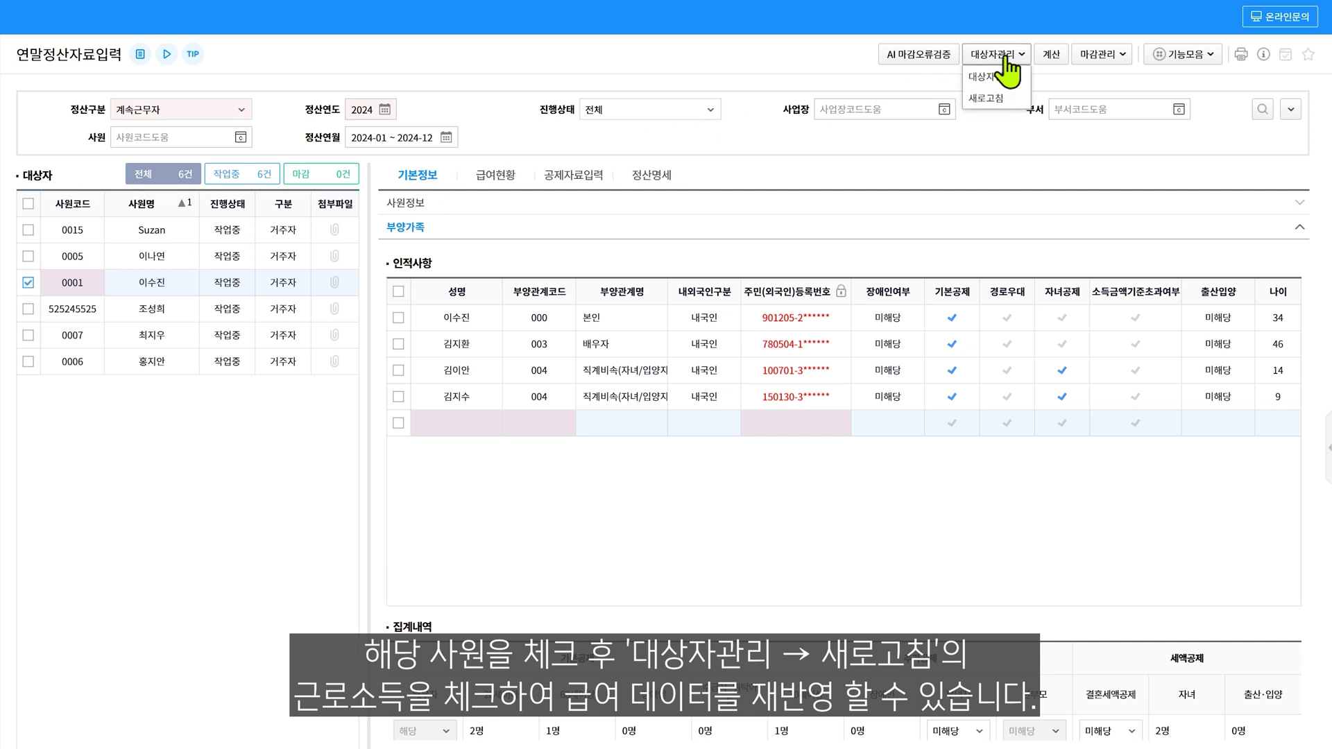
pyautogui.click(1003, 98)
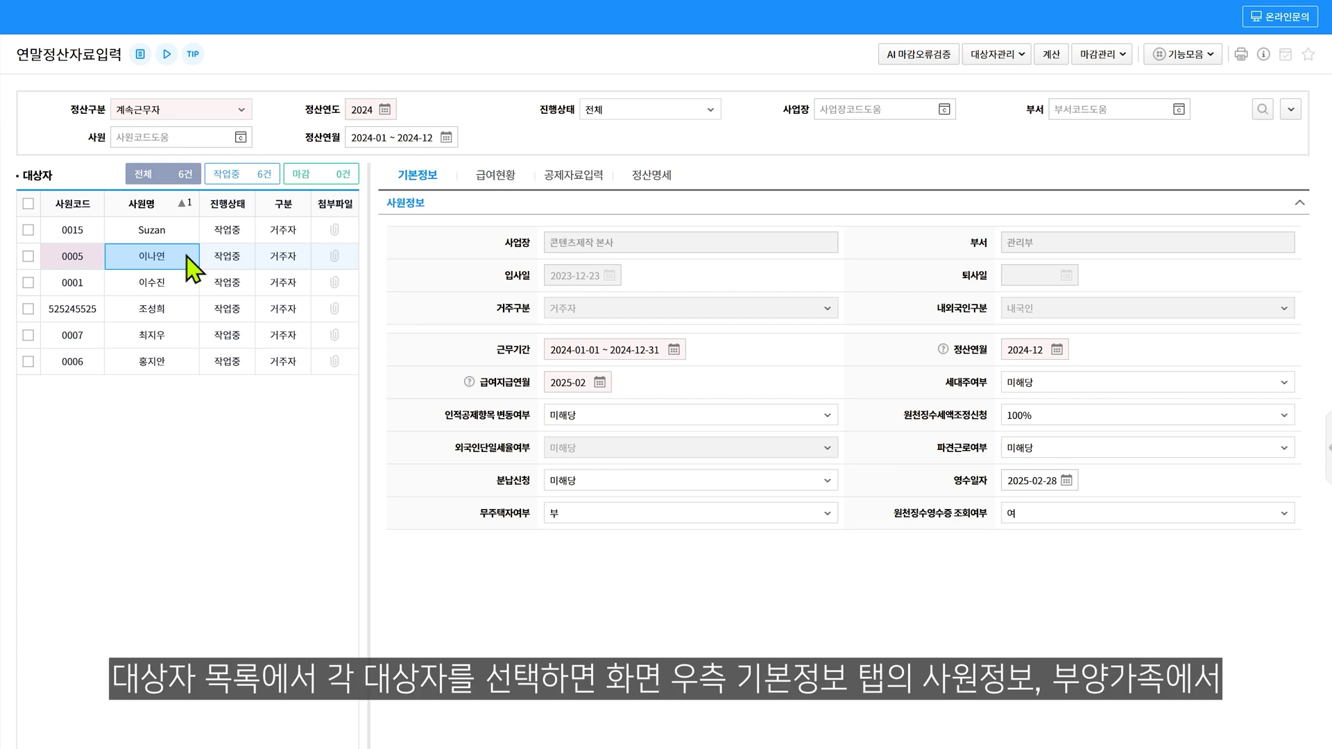
# Show another target employee and review their 사원정보 and 부양가족 sections
pyautogui.click(185, 256)
pyautogui.click(184, 282)
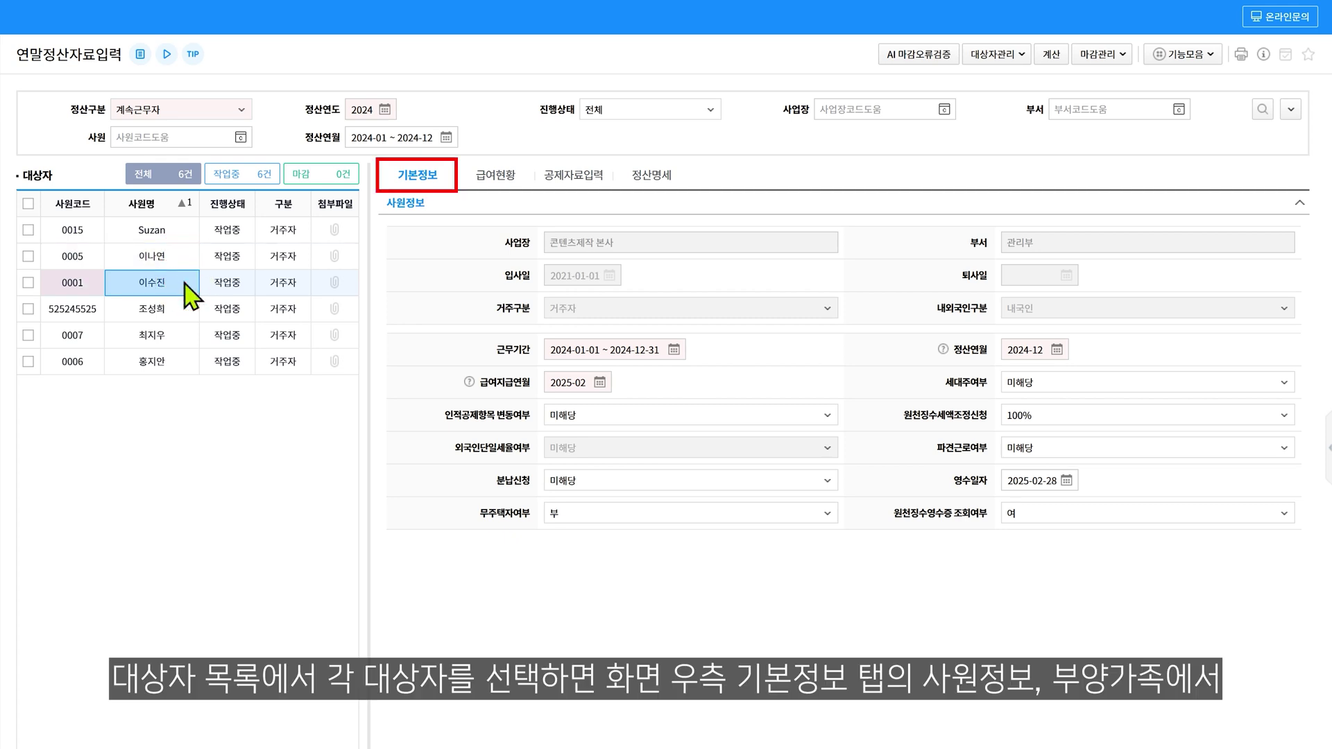
pyautogui.click(448, 204)
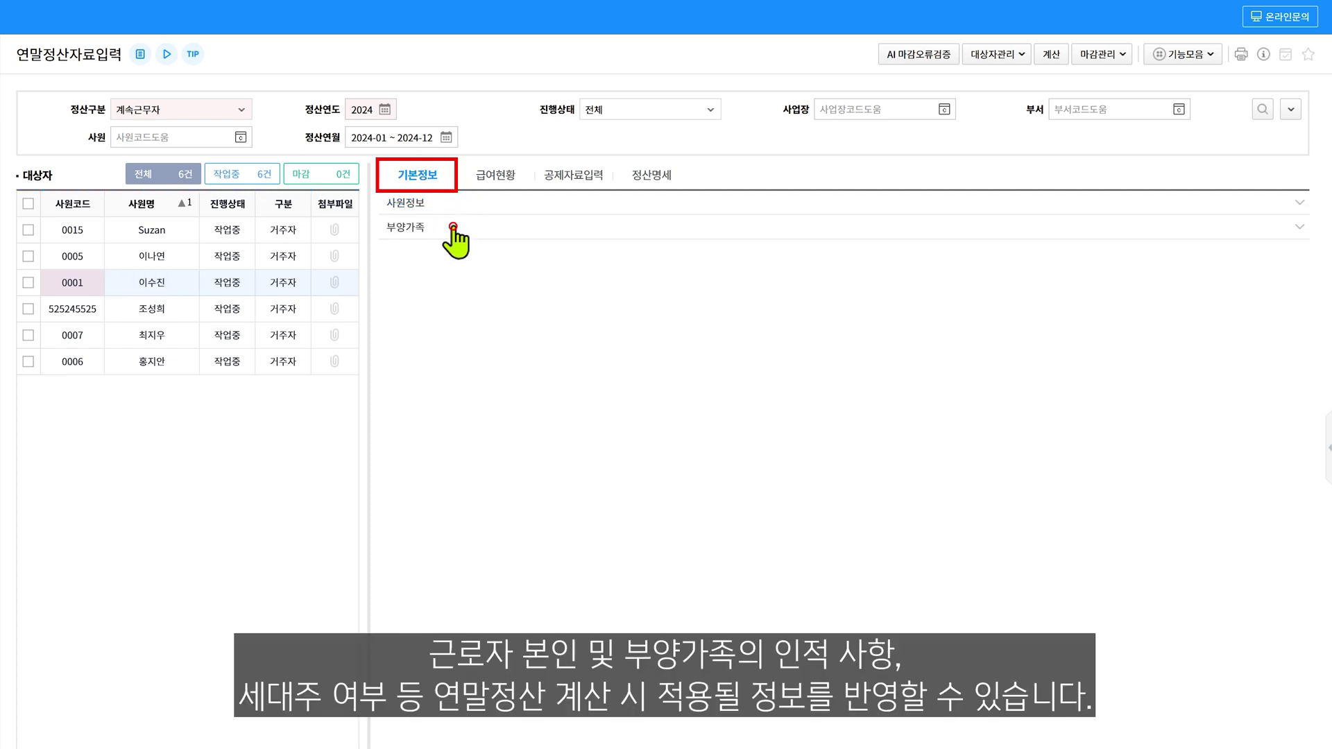
pyautogui.click(451, 228)
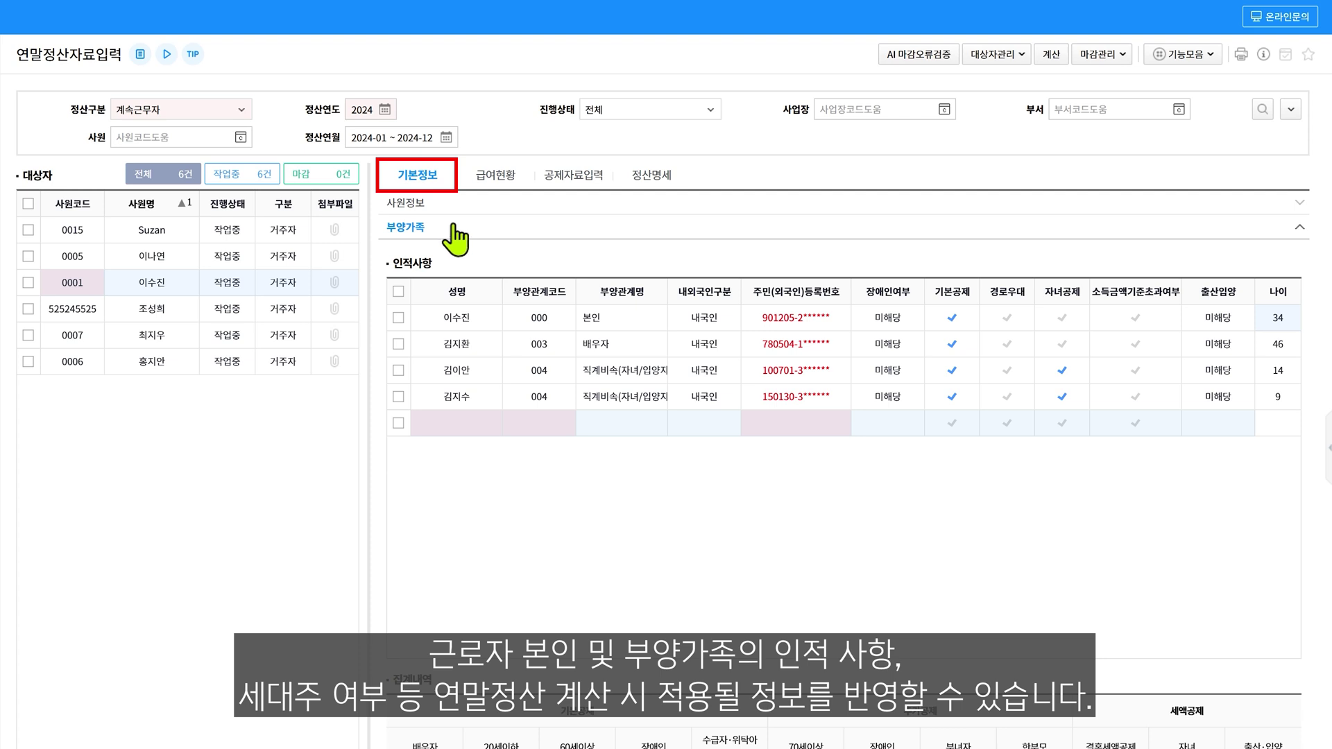
pyautogui.click(448, 205)
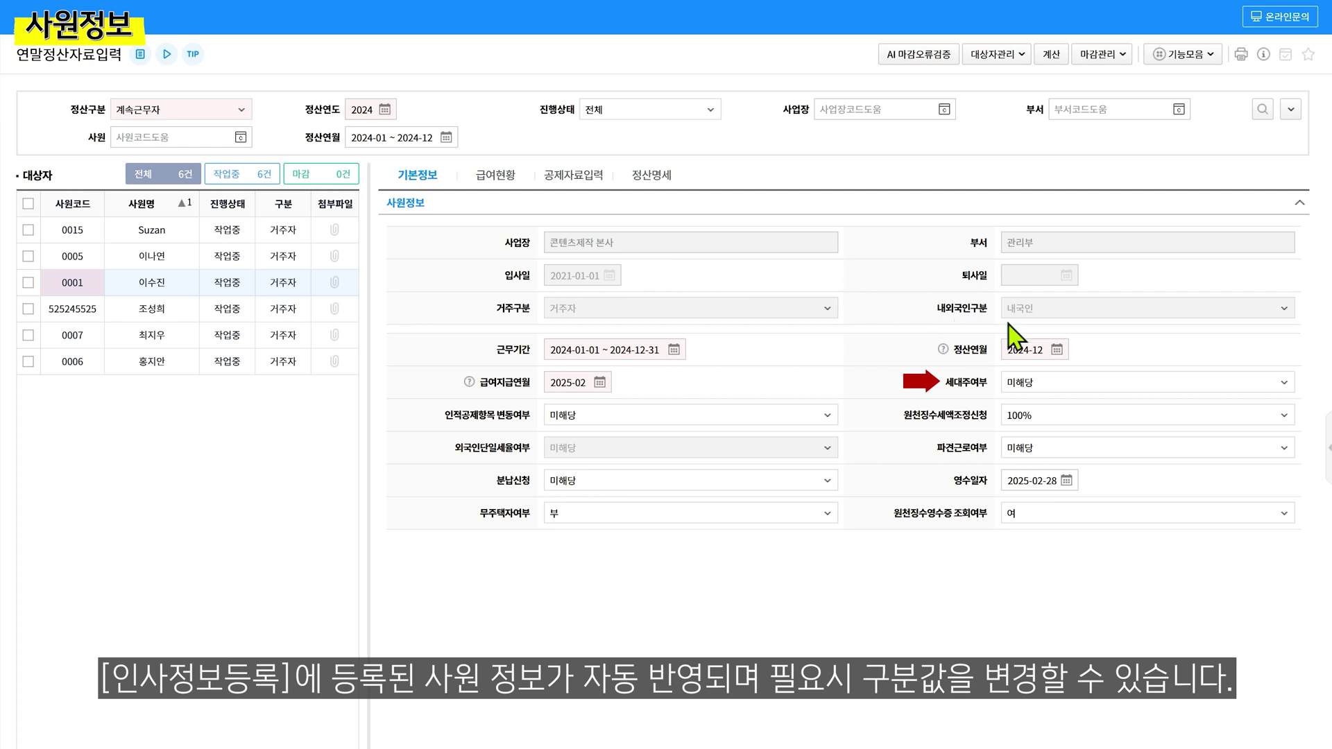
pyautogui.click(1287, 389)
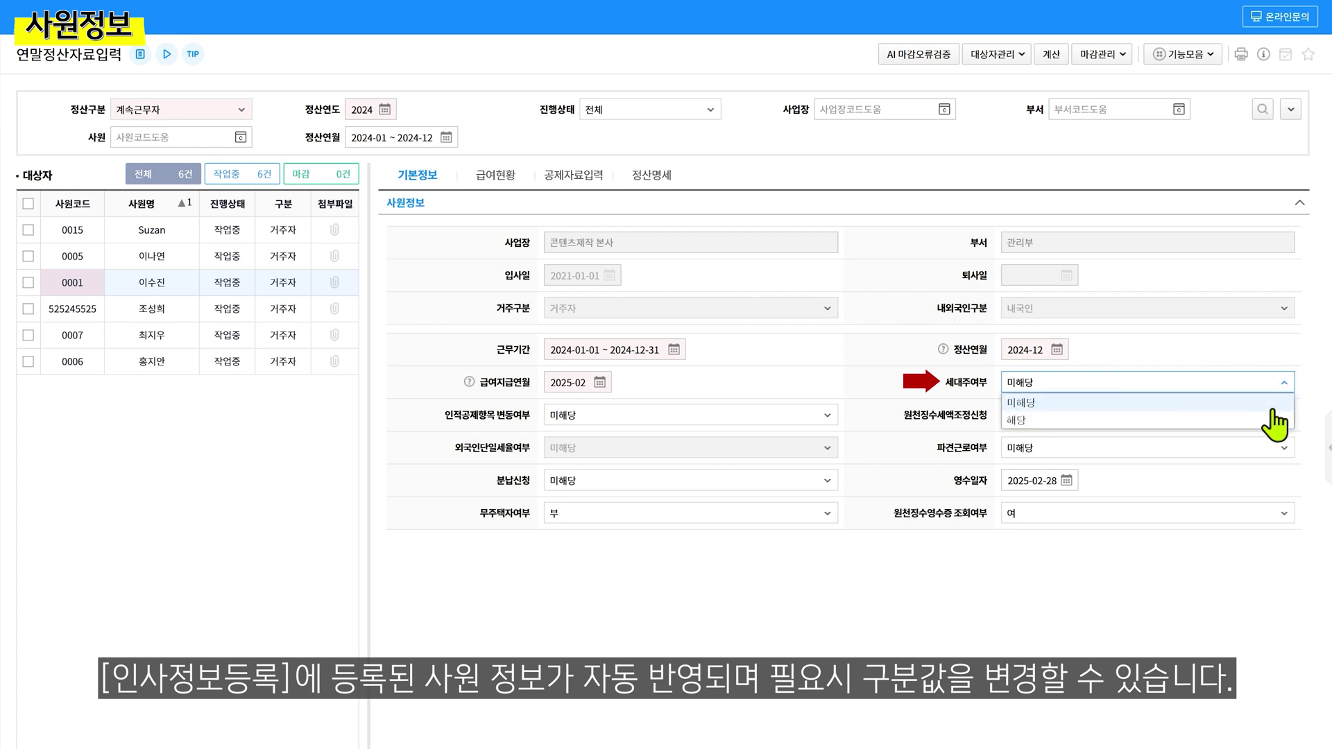
pyautogui.click(1274, 420)
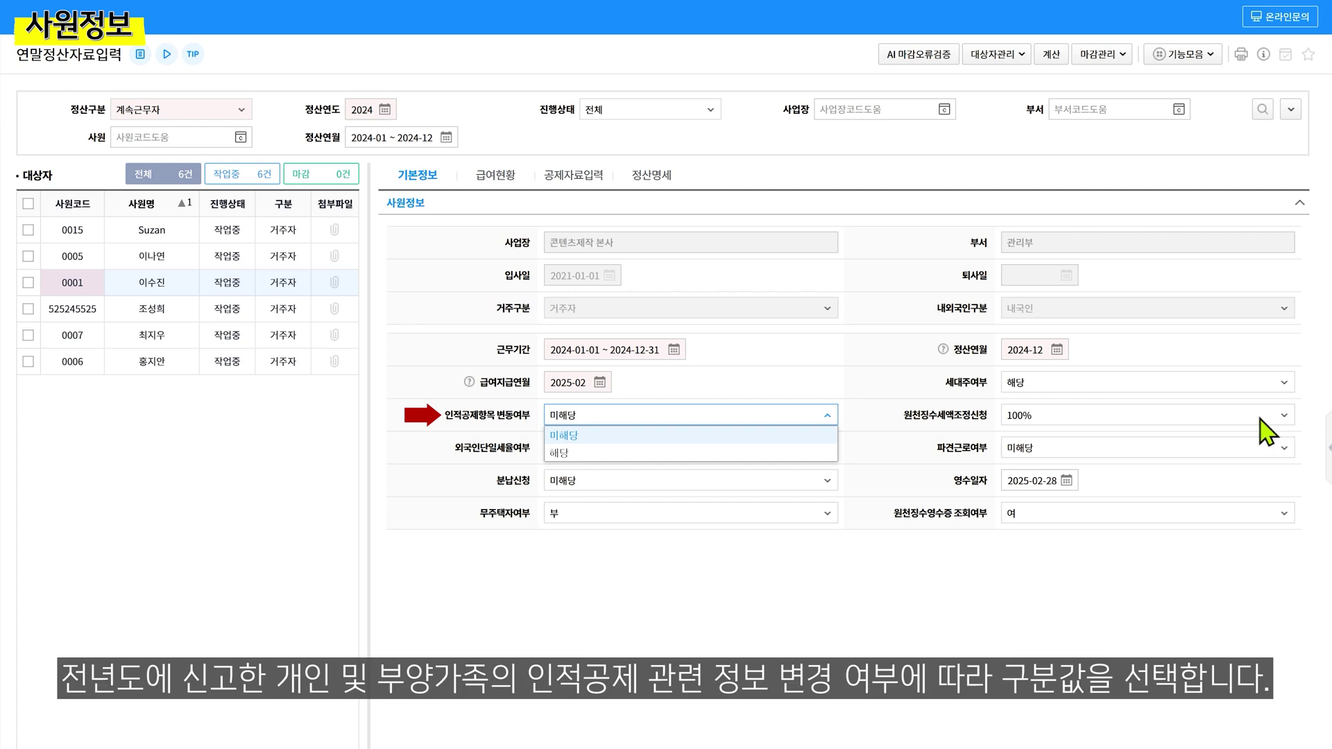
pyautogui.click(813, 434)
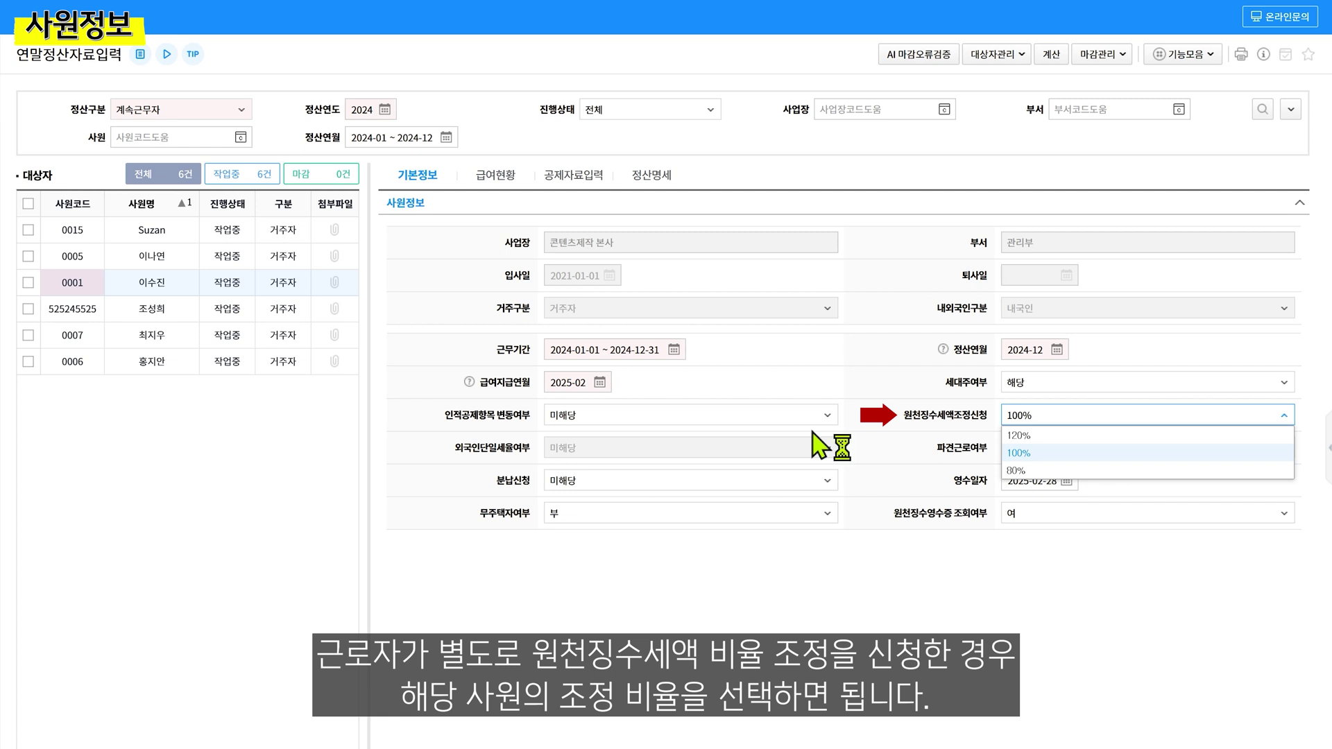
pyautogui.click(1020, 454)
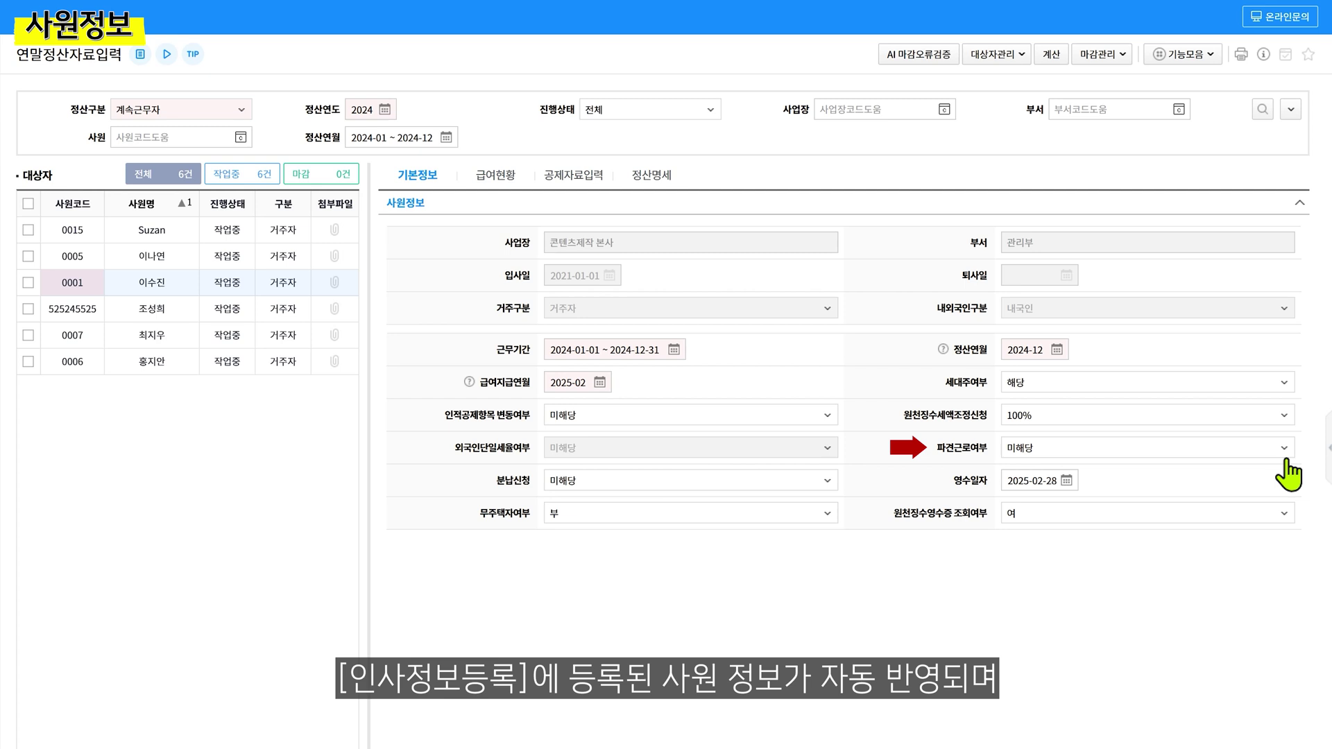
pyautogui.click(1284, 448)
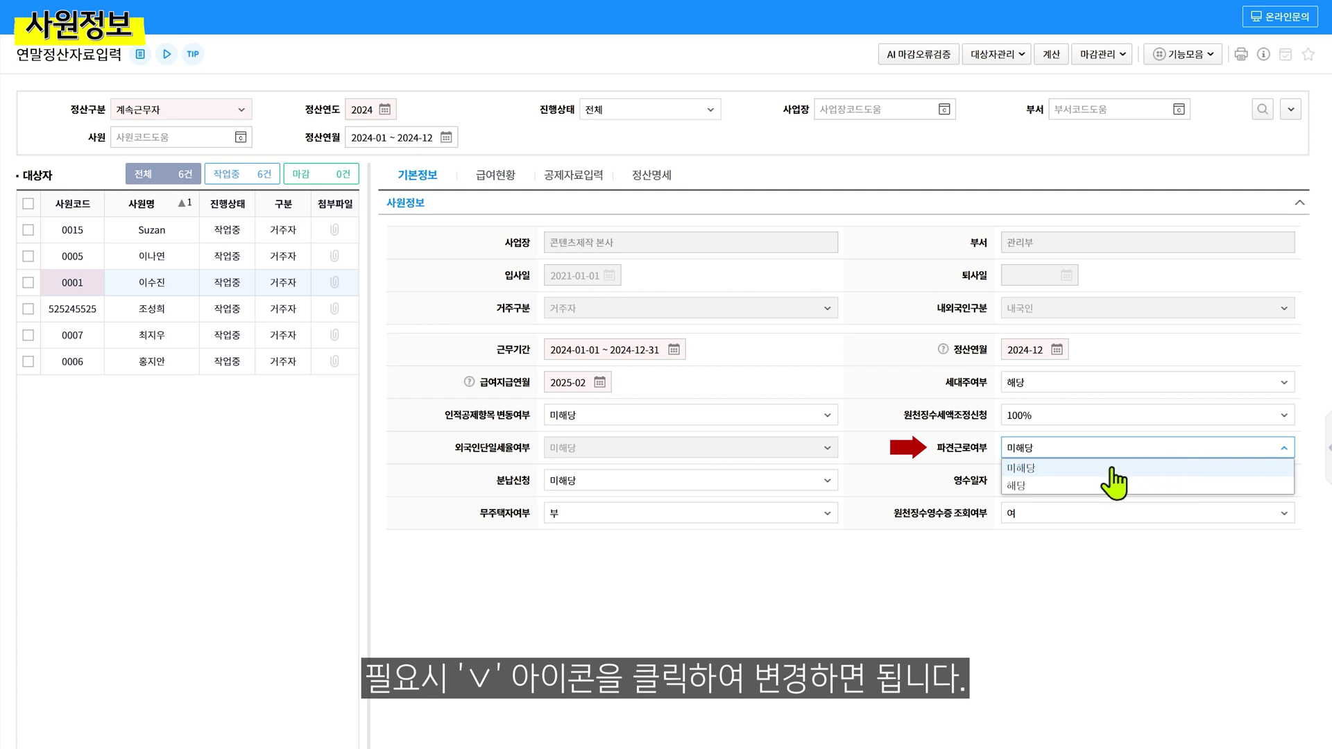
pyautogui.click(1110, 467)
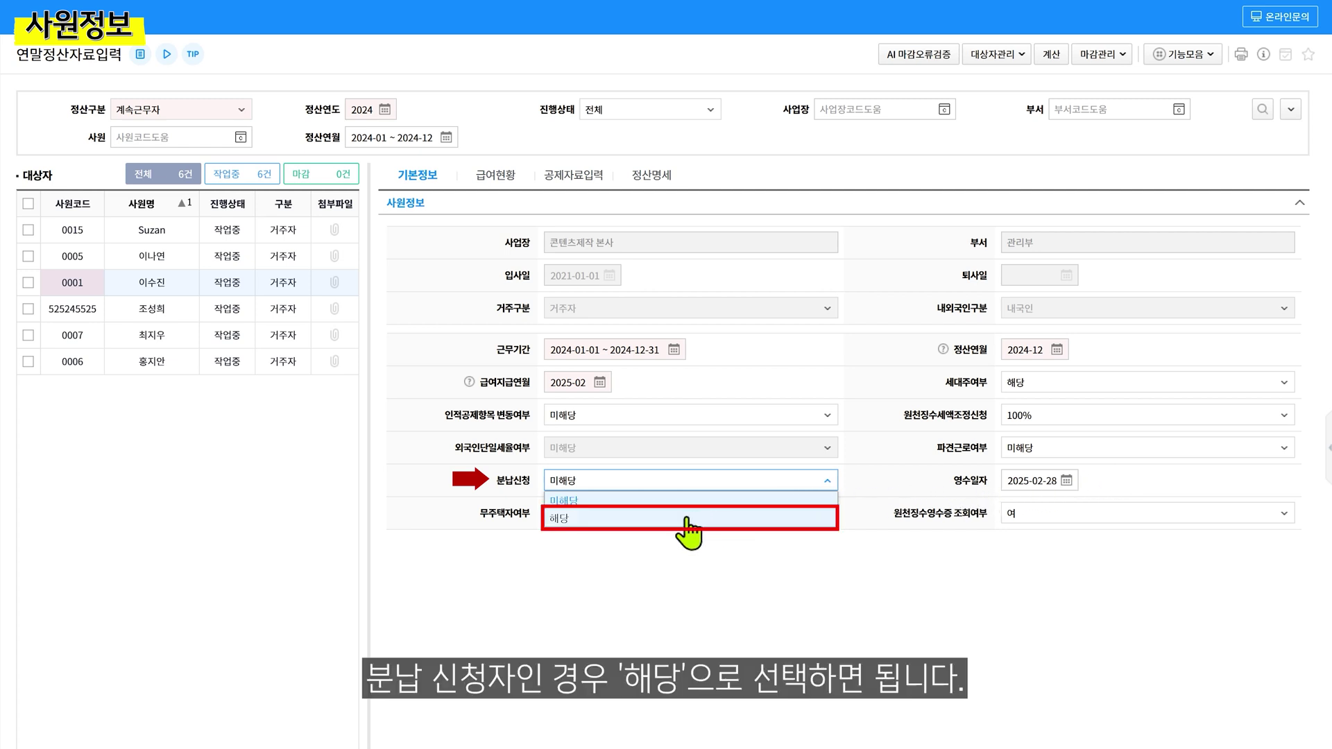
# Set the employee's 분납신청 to 해당 and bring up the 무주택자여부 choices
pyautogui.click(687, 519)
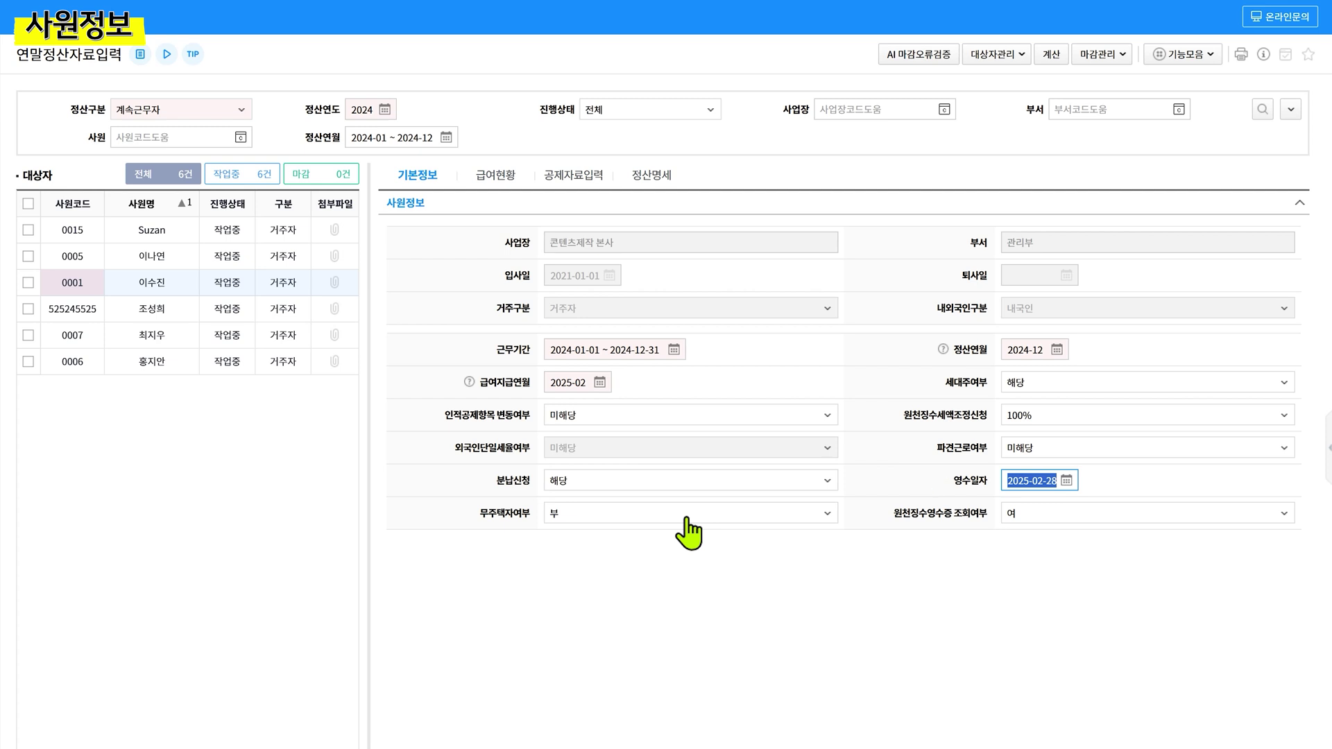
pyautogui.click(830, 515)
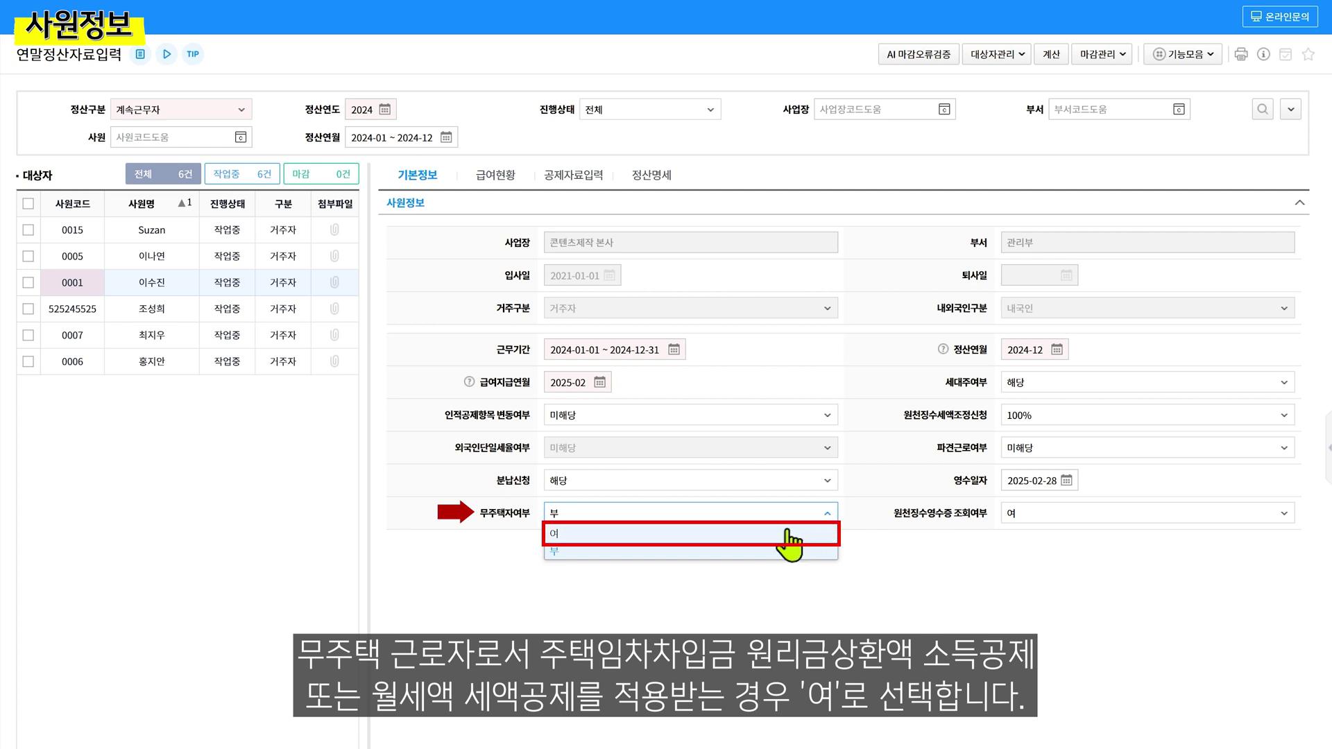
# Set 무주택자여부 to 여 and keep 원천징수영수증 조회여부 at 여
pyautogui.click(745, 539)
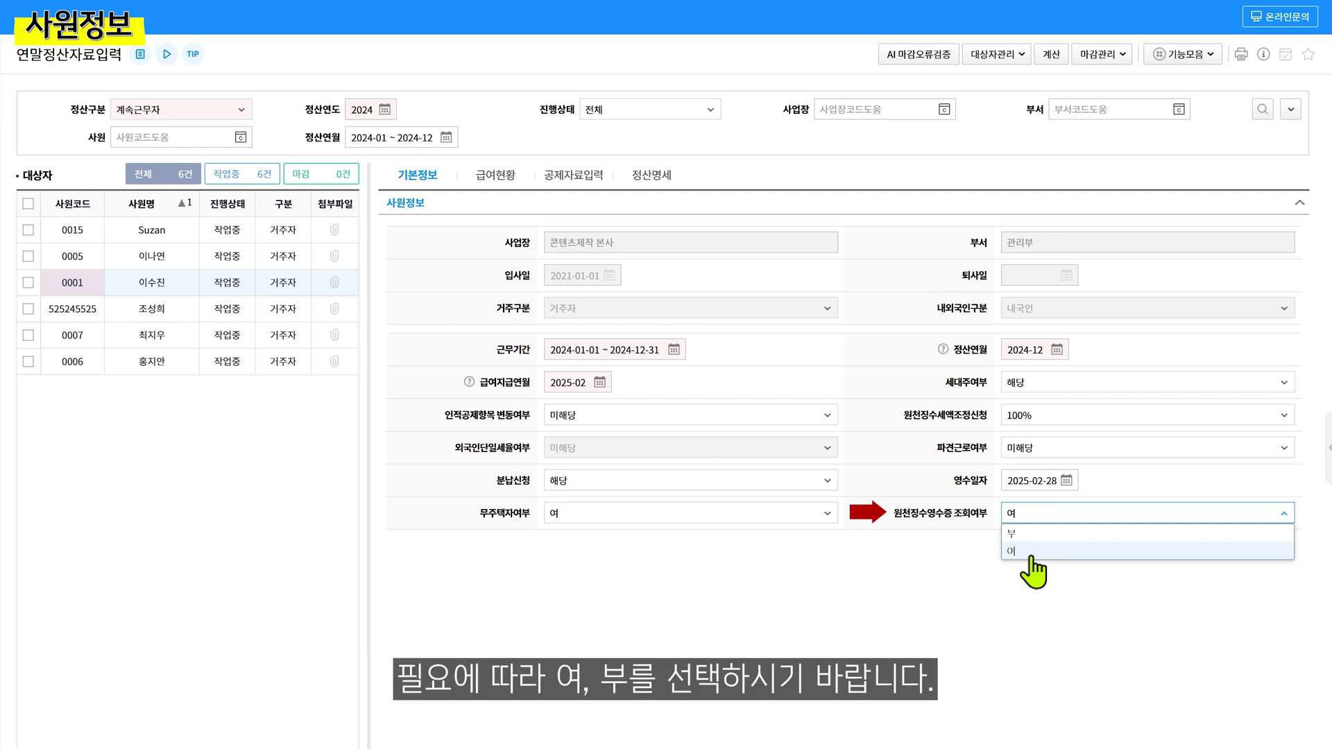
pyautogui.click(1030, 553)
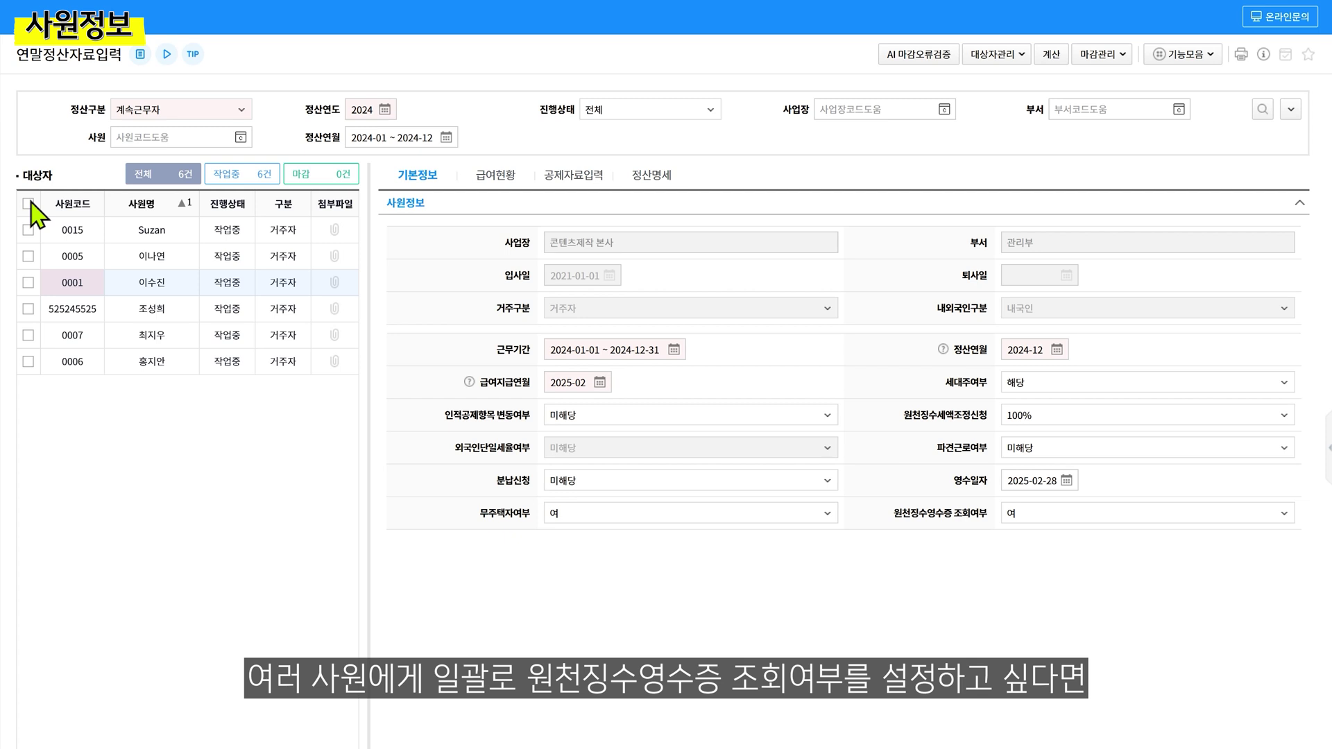
# Check all six employees and bulk-apply 원천징수영수증 조회여부 여 through 기능모음
pyautogui.click(29, 204)
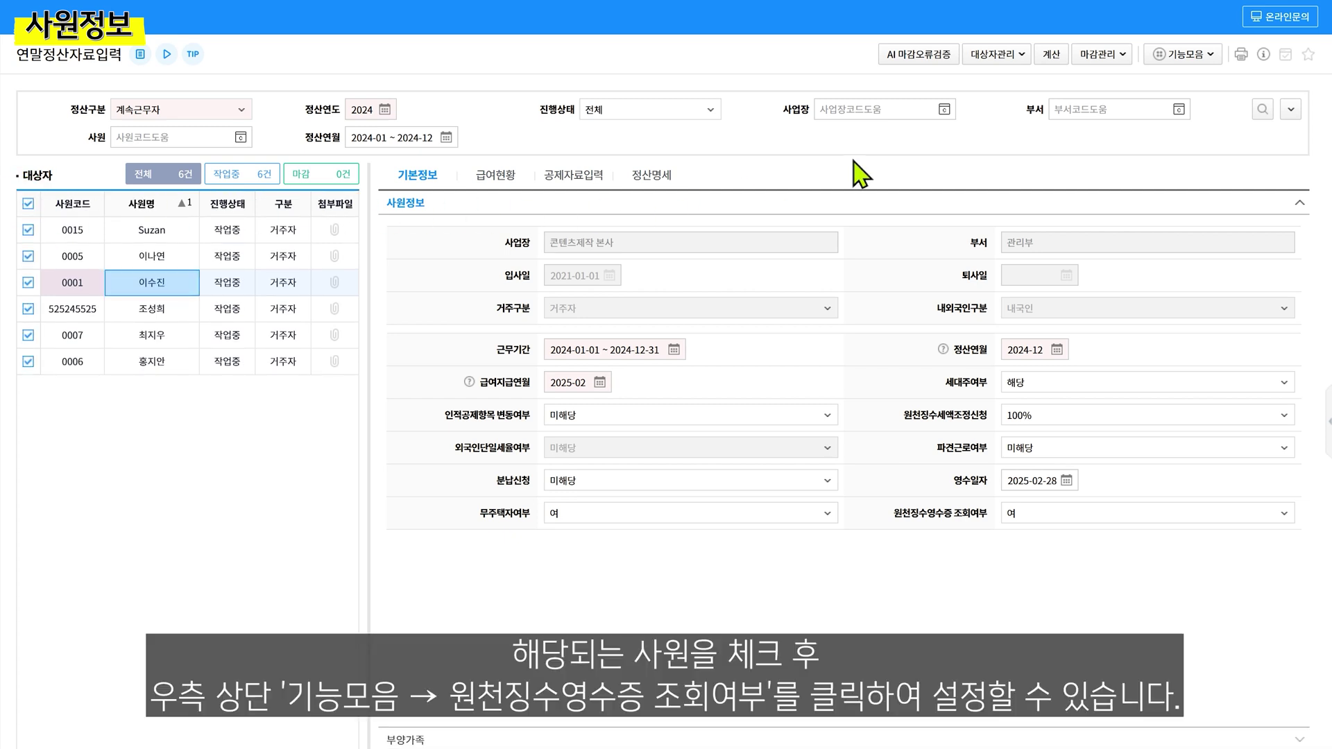
pyautogui.click(1205, 55)
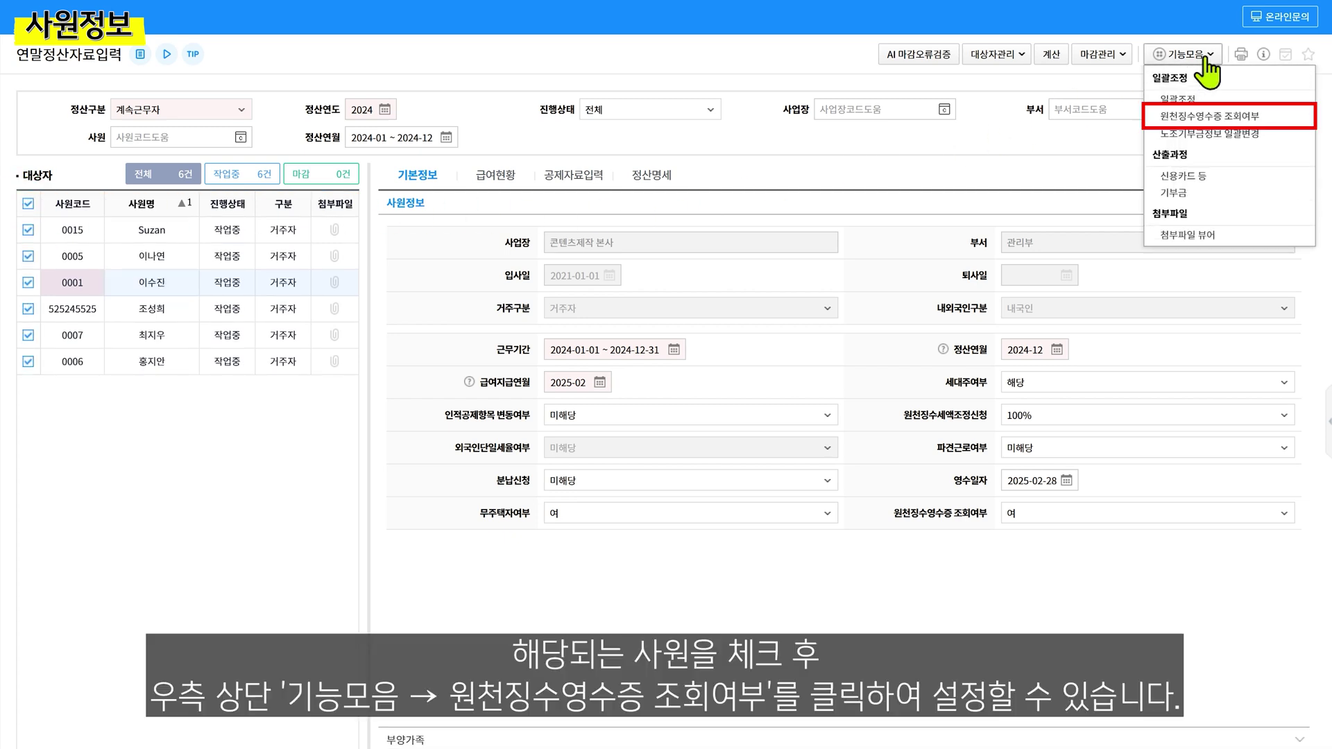
pyautogui.click(1262, 118)
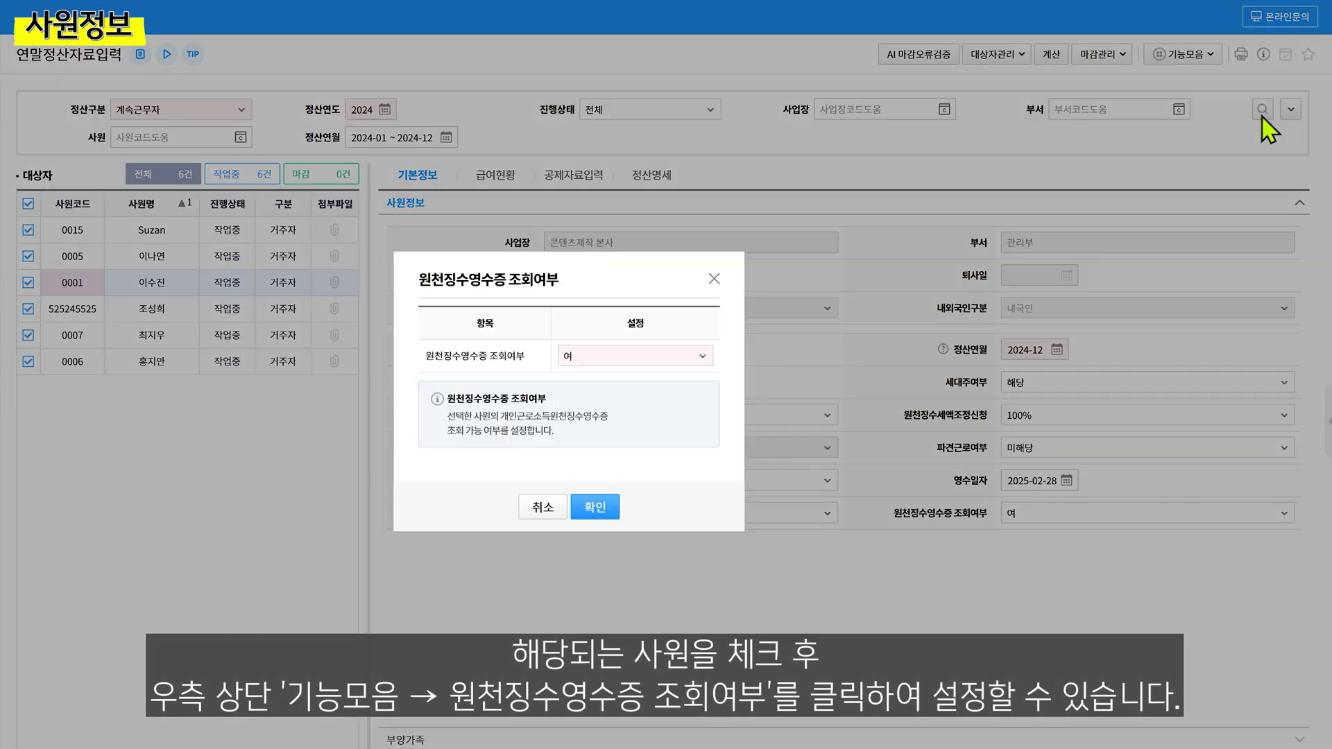
pyautogui.click(704, 356)
pyautogui.click(673, 392)
pyautogui.click(609, 509)
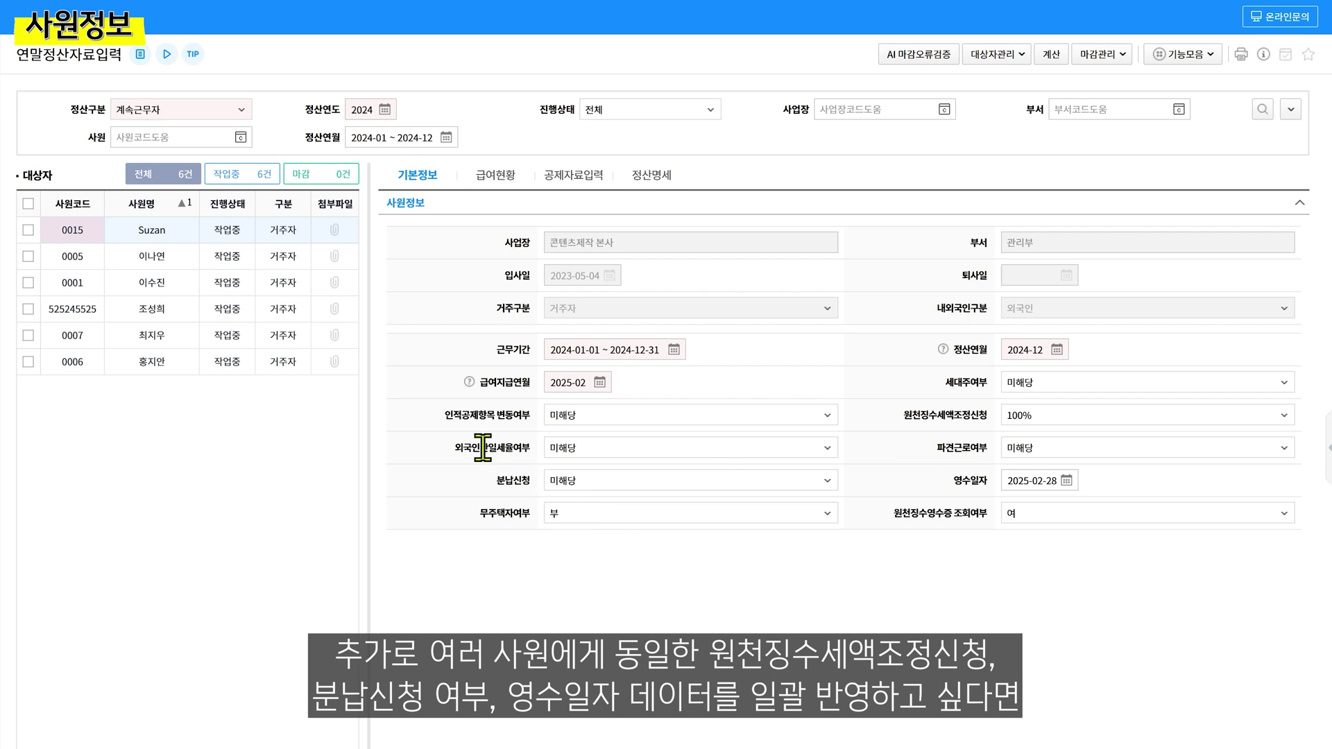
# Batch-set 무주택자여부 to 여 for employees 0001 and 525245525 using 일괄조정
pyautogui.click(28, 282)
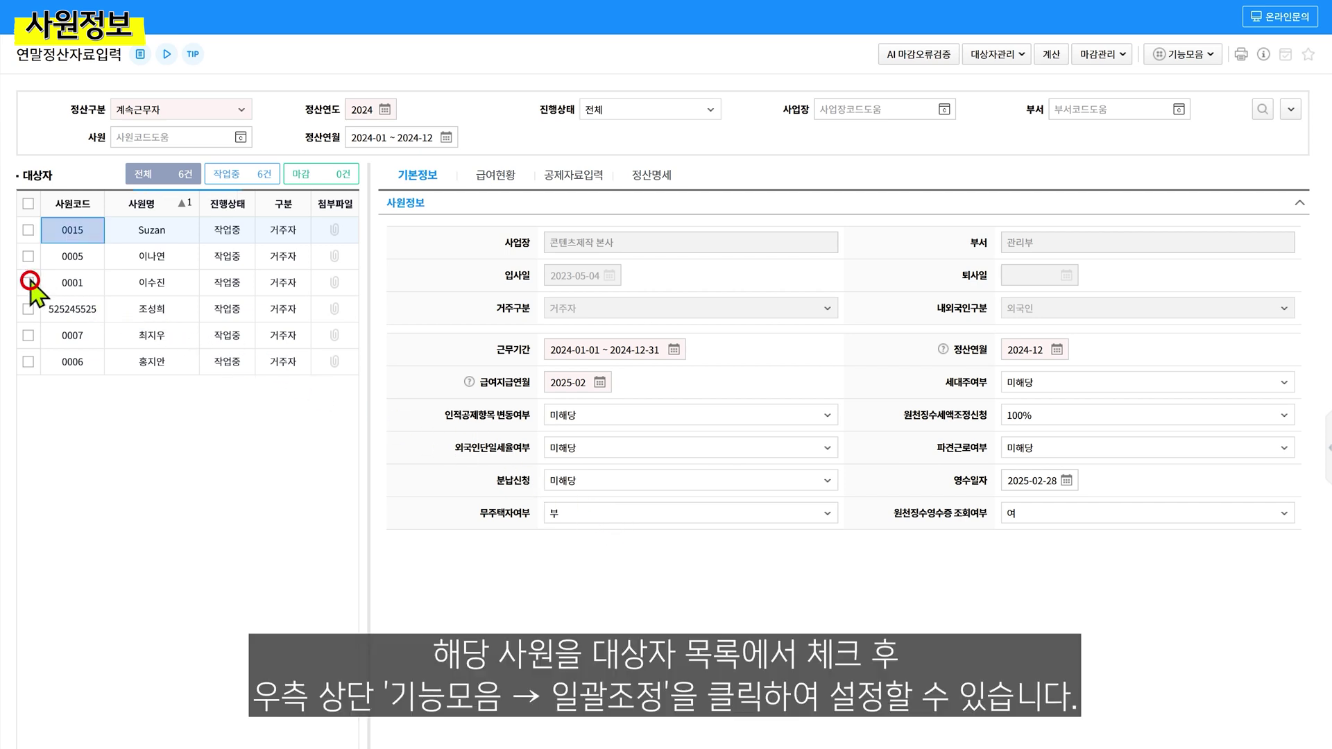
pyautogui.click(29, 309)
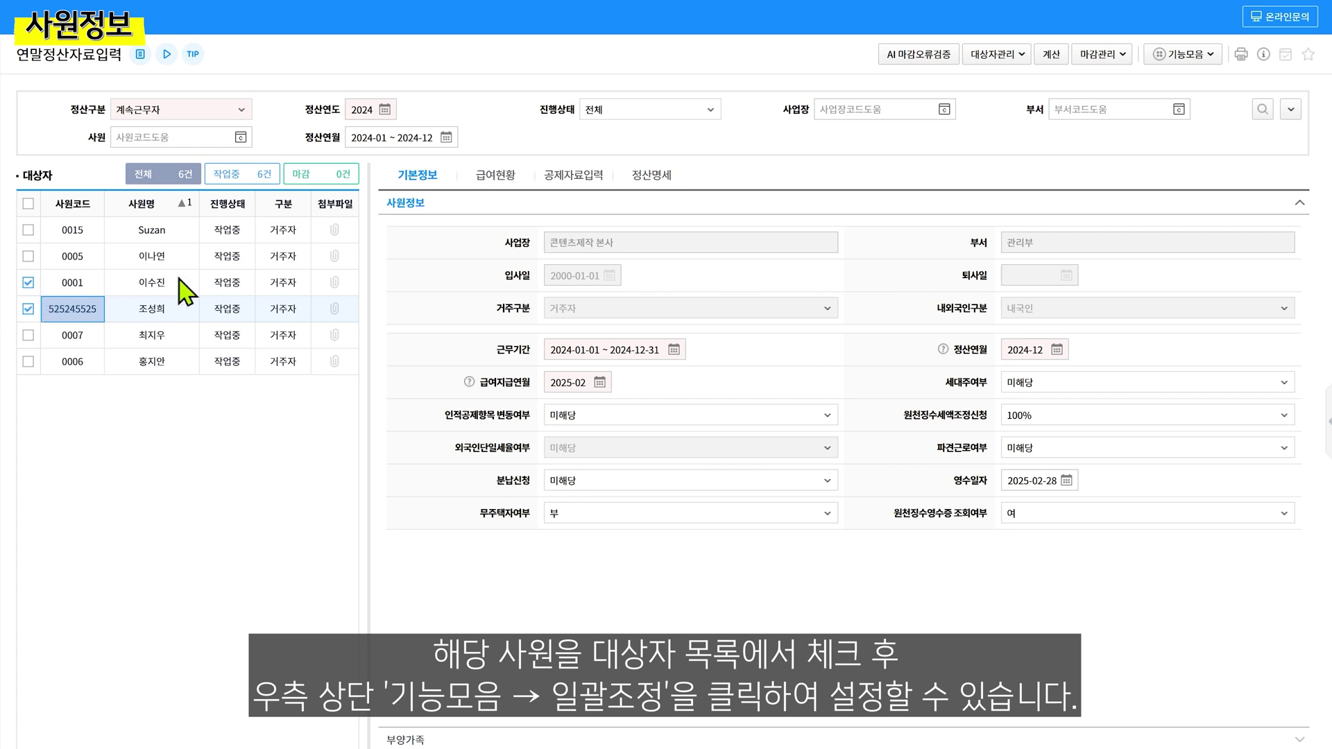
pyautogui.click(1209, 60)
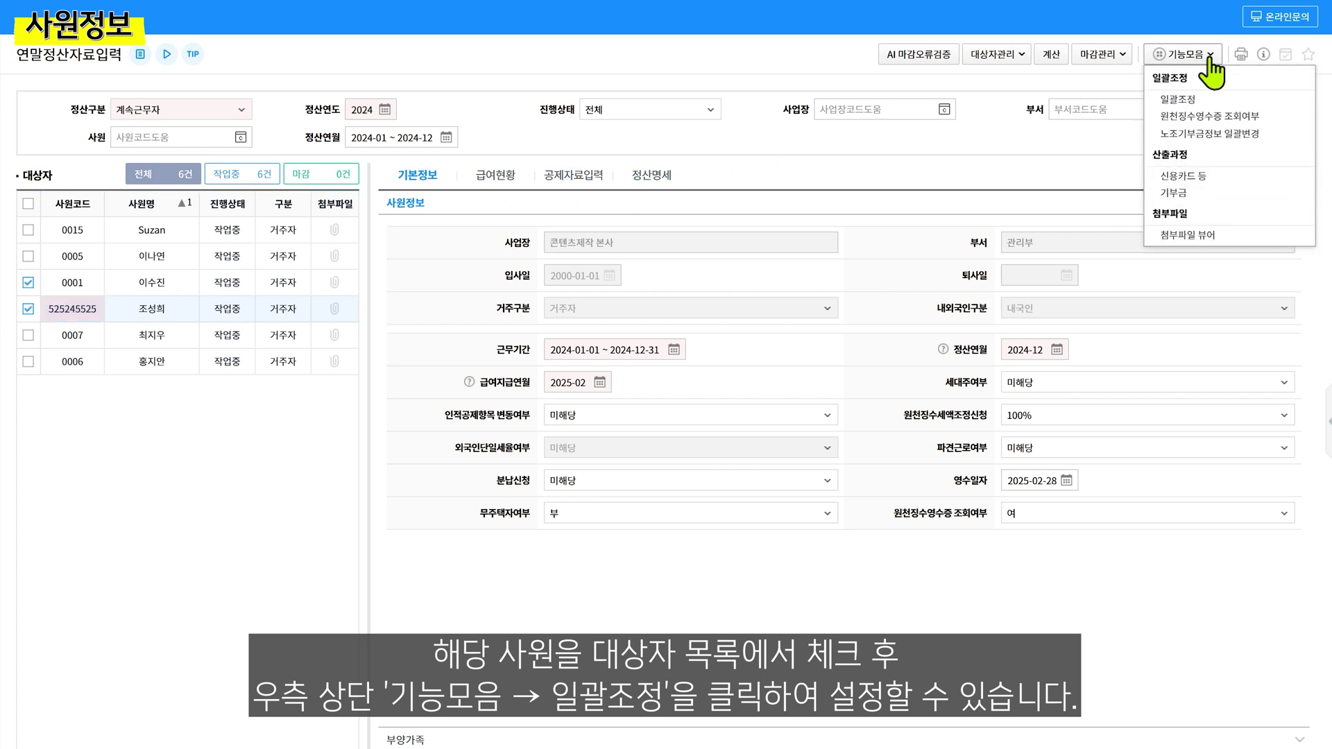
pyautogui.click(1211, 104)
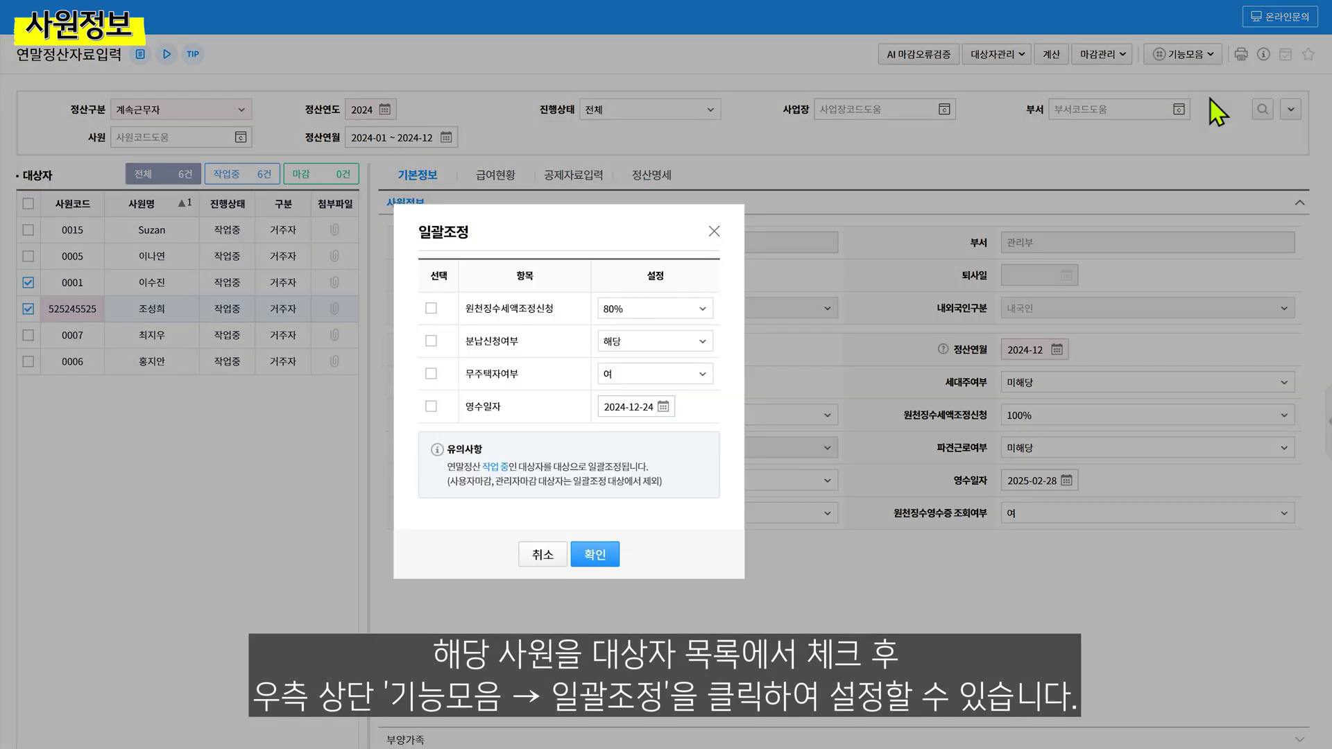
pyautogui.click(431, 373)
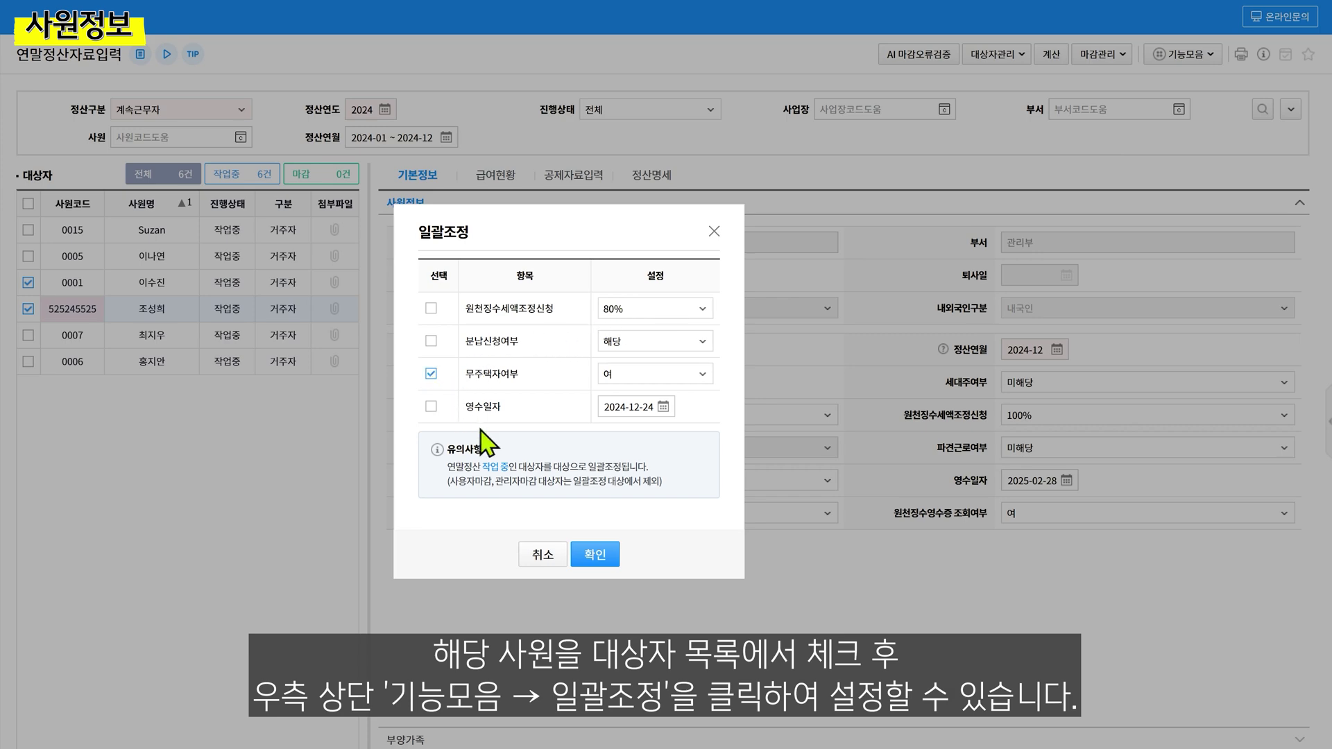
pyautogui.click(596, 555)
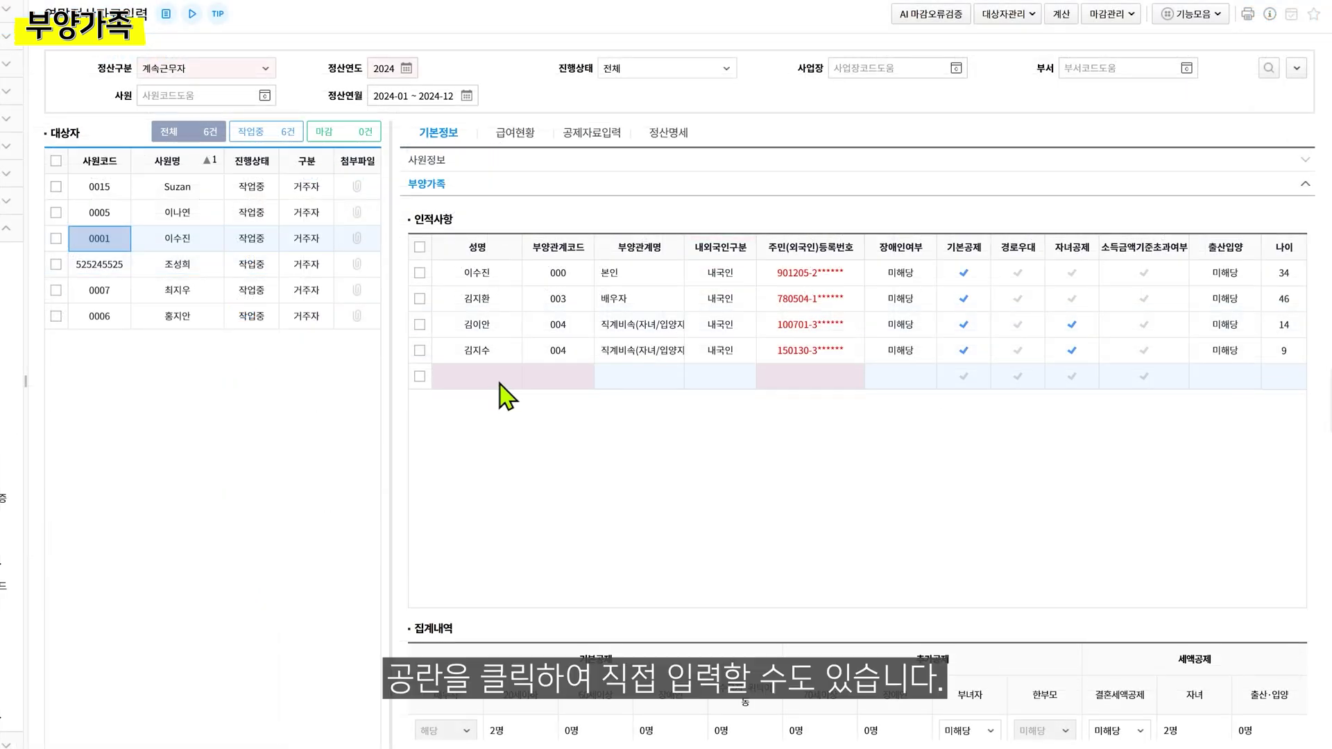
pyautogui.click(499, 382)
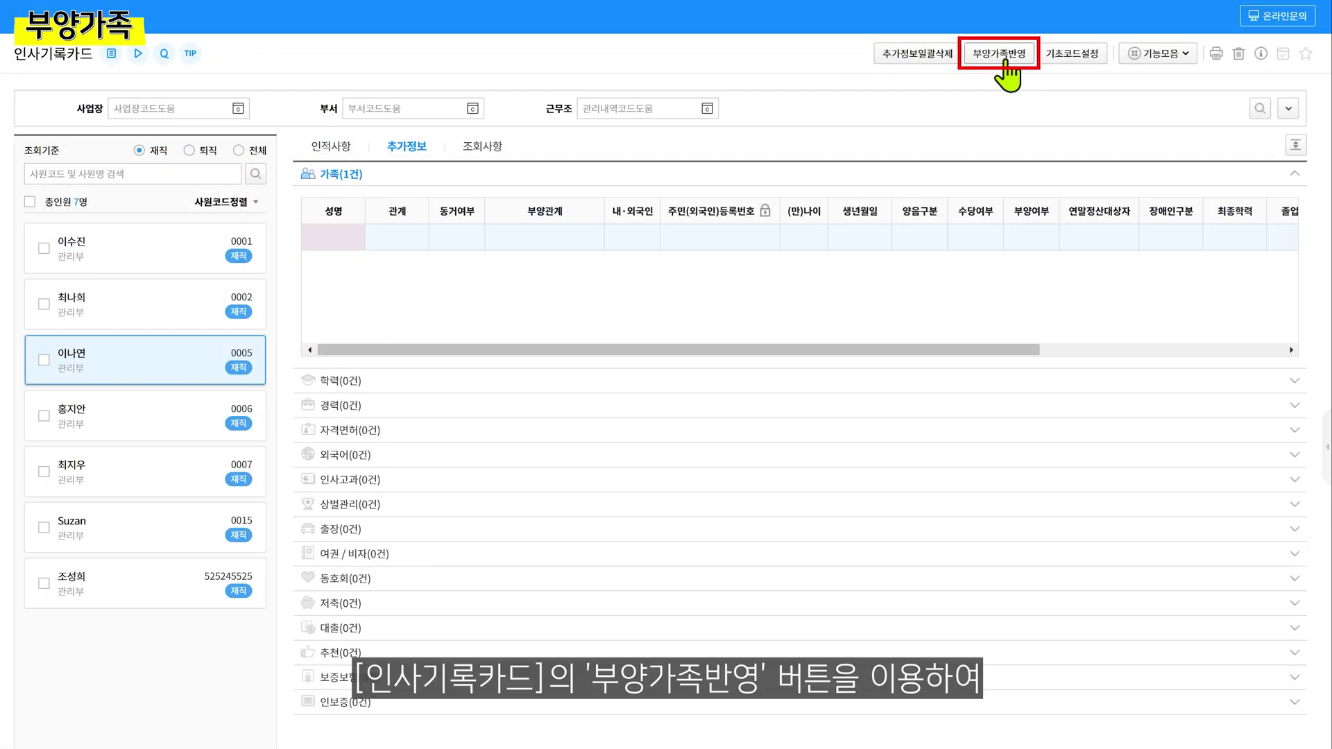
# Carry the employee's dependants into the 인사기록카드 family records with 부양가족반영
pyautogui.click(1004, 60)
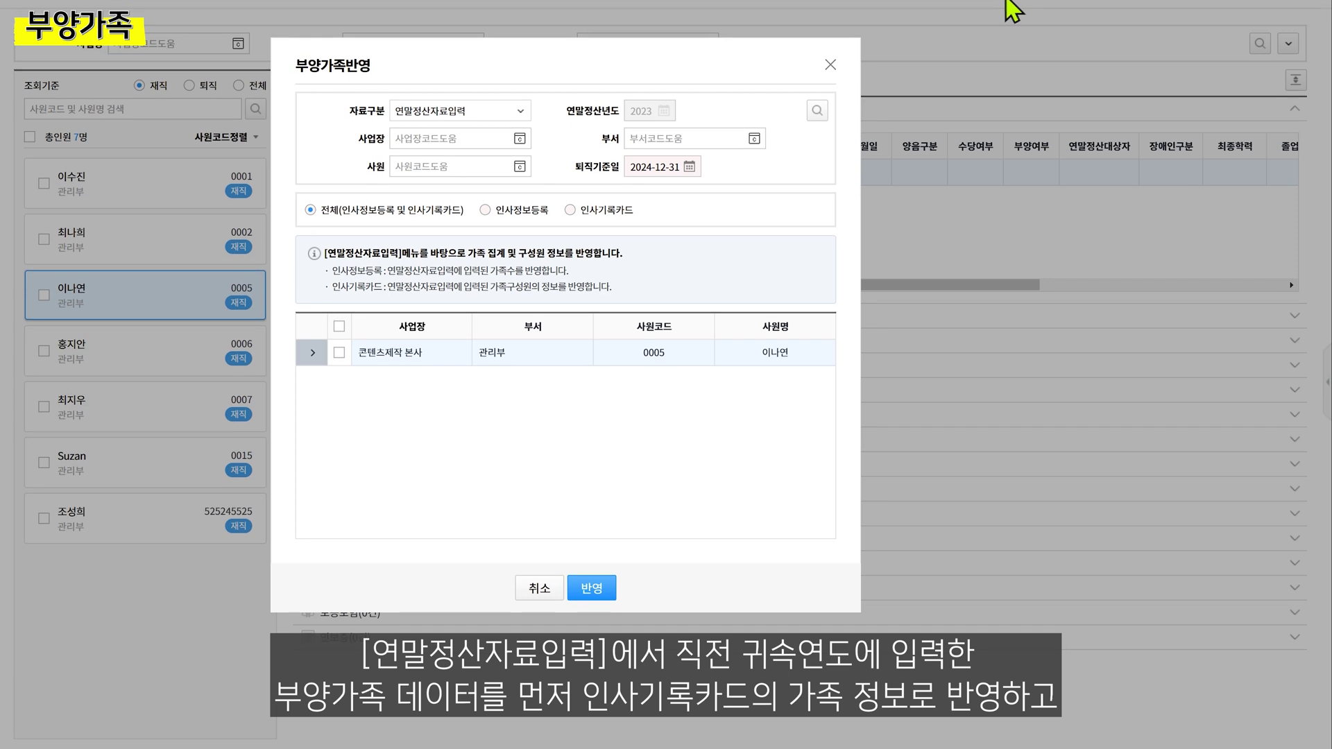
pyautogui.click(339, 352)
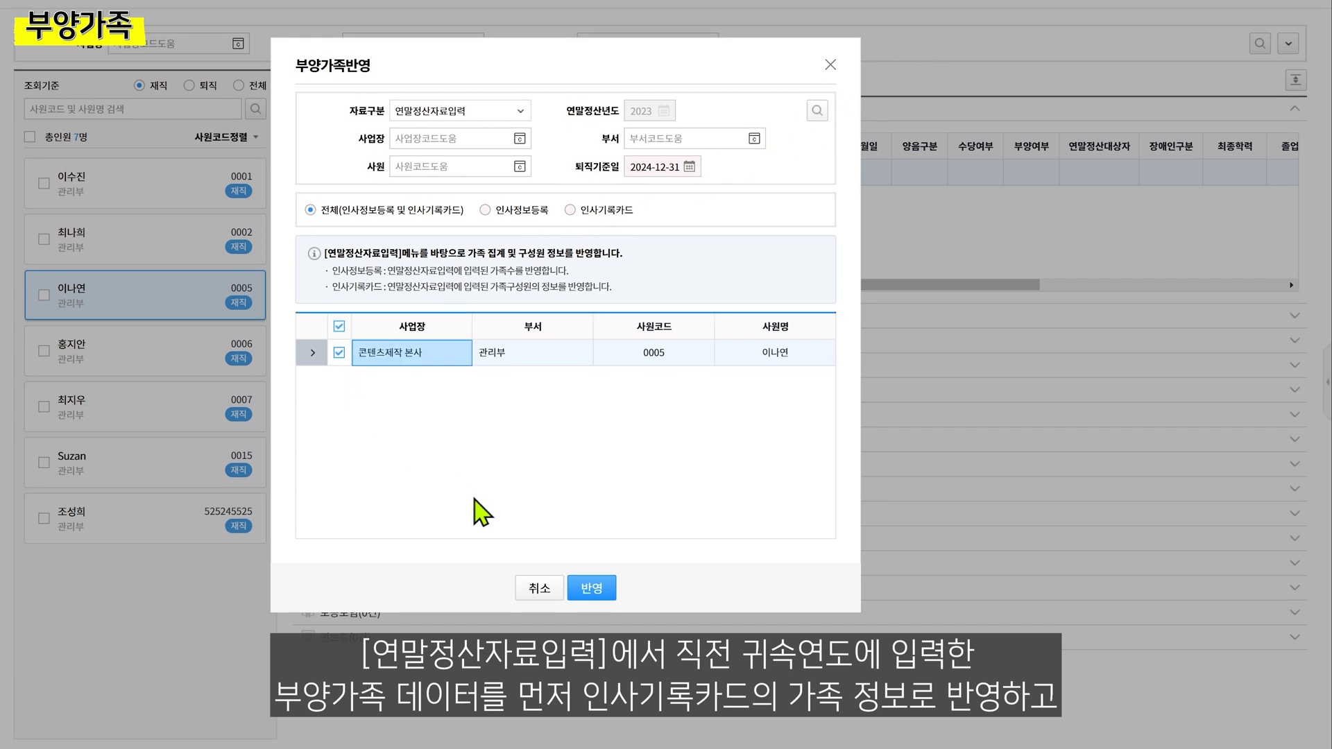
pyautogui.click(592, 588)
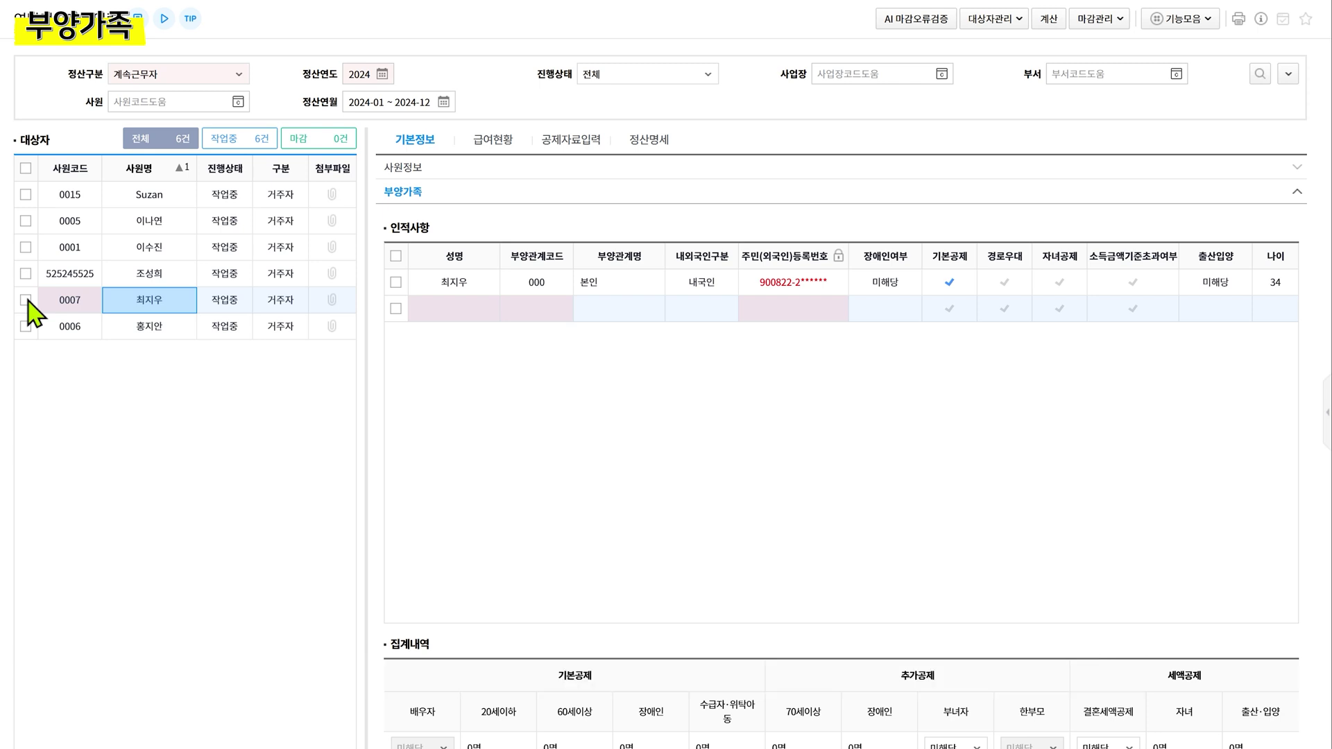
# Refresh employee 0007's 부양가족 data through 새로고침 and display their dependants
pyautogui.click(26, 300)
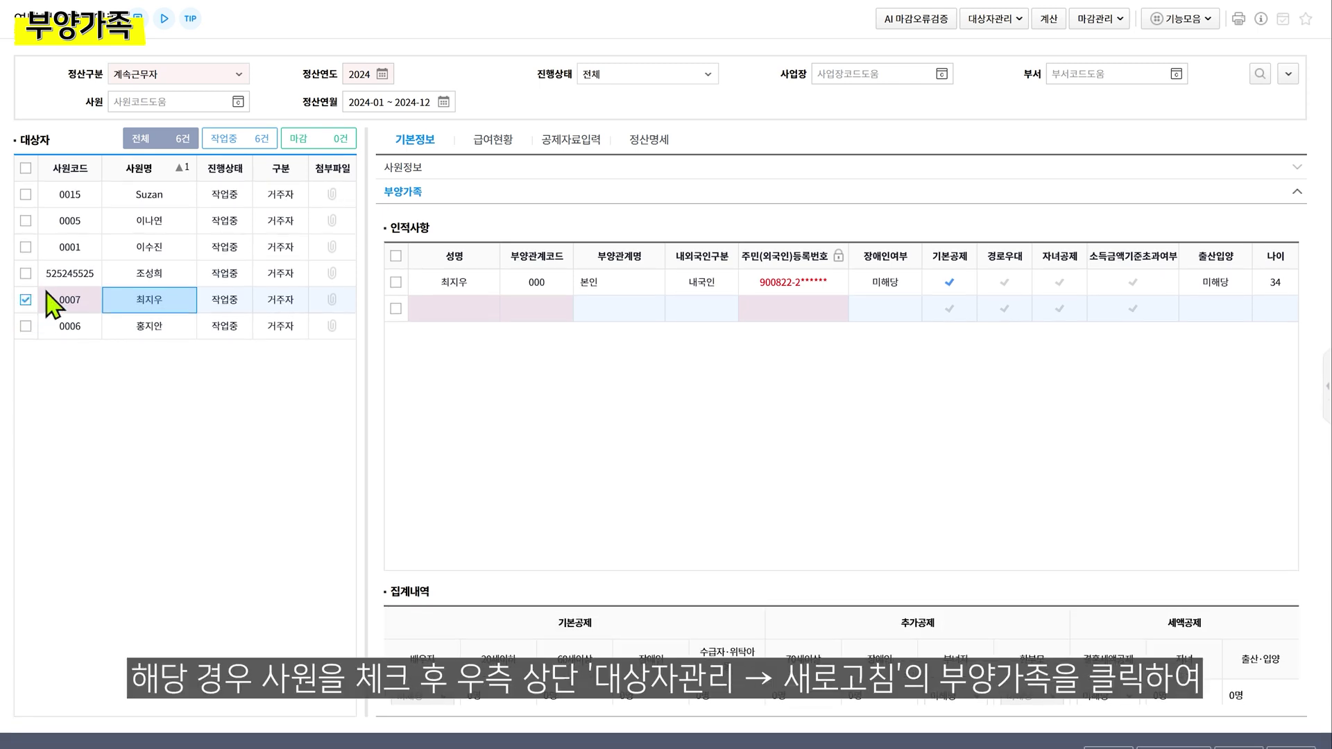
pyautogui.click(992, 19)
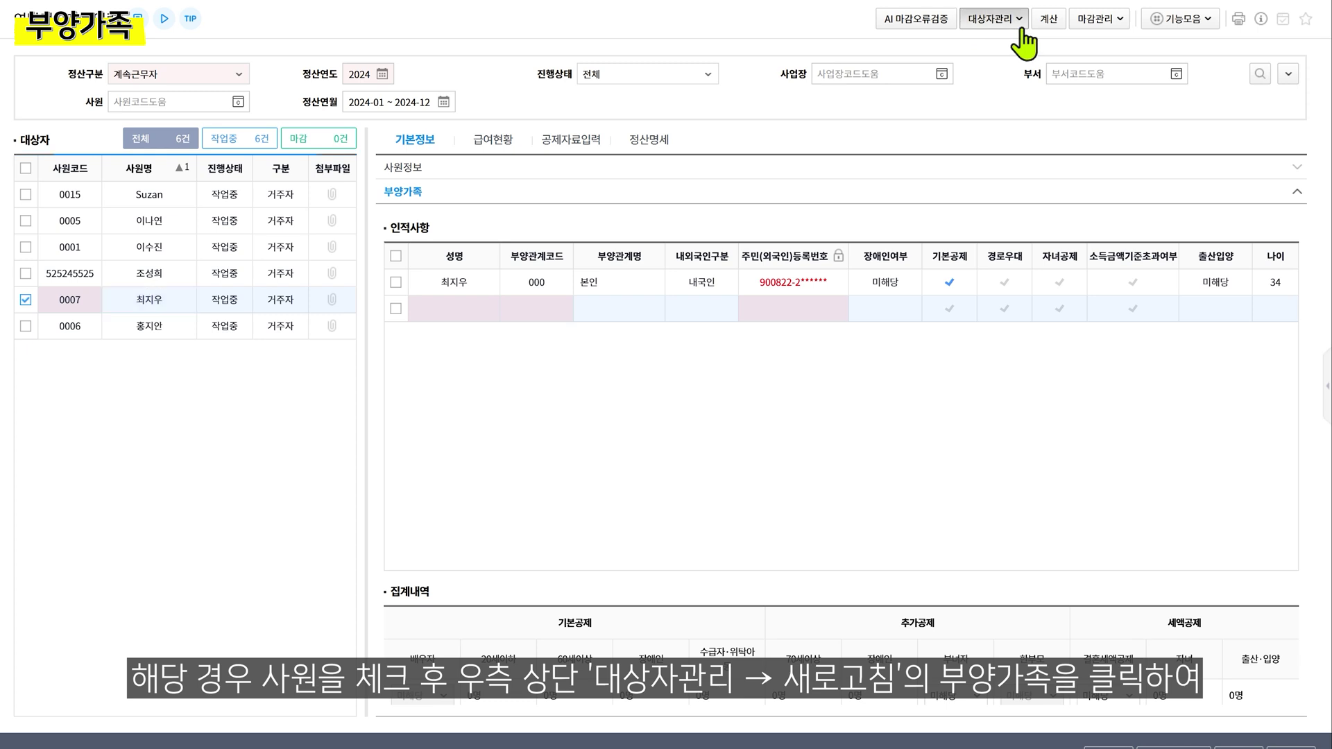
pyautogui.click(985, 64)
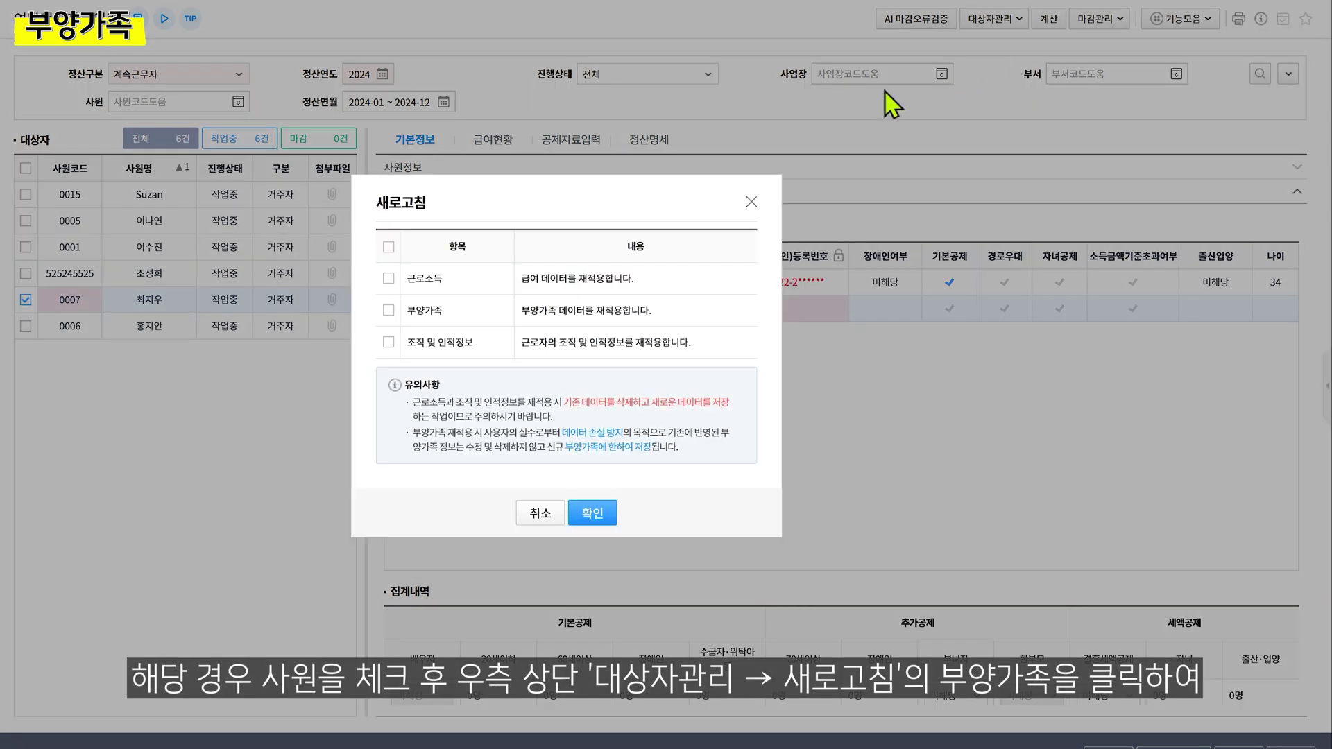
pyautogui.click(388, 310)
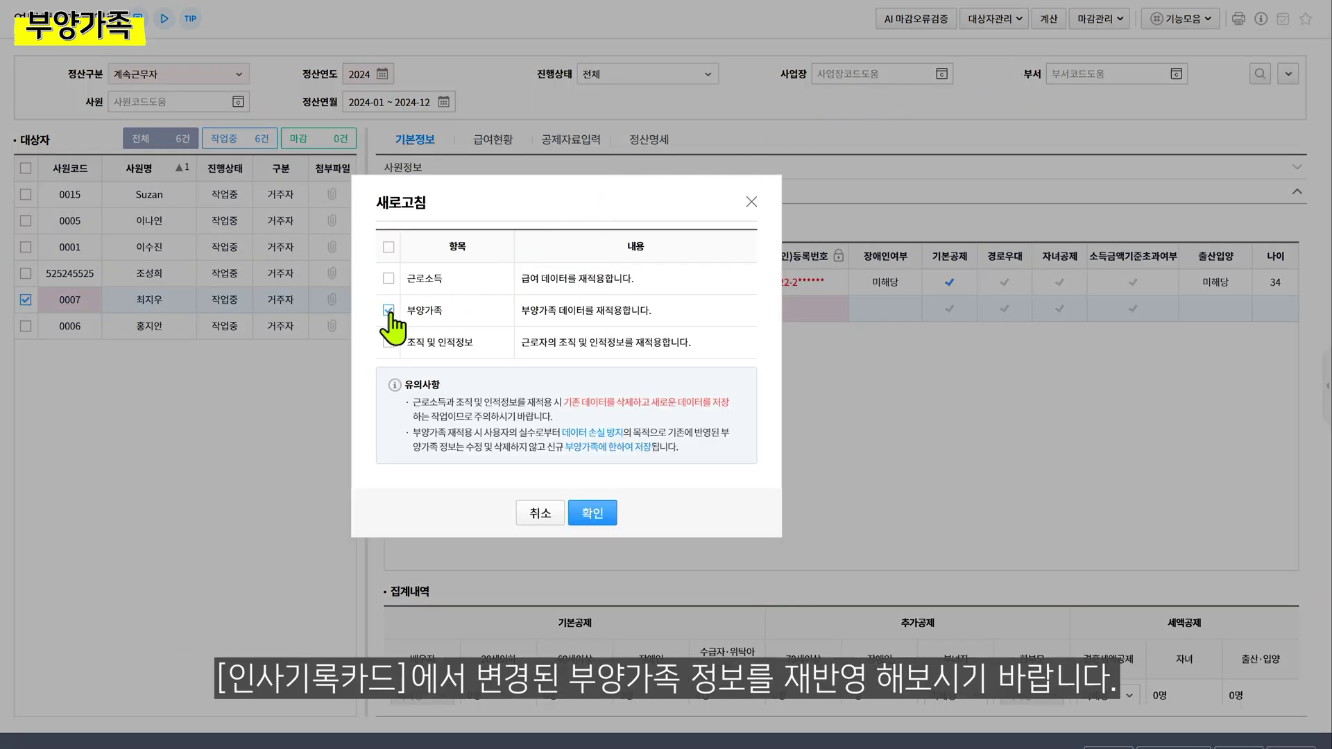
pyautogui.click(594, 514)
pyautogui.press('Return')
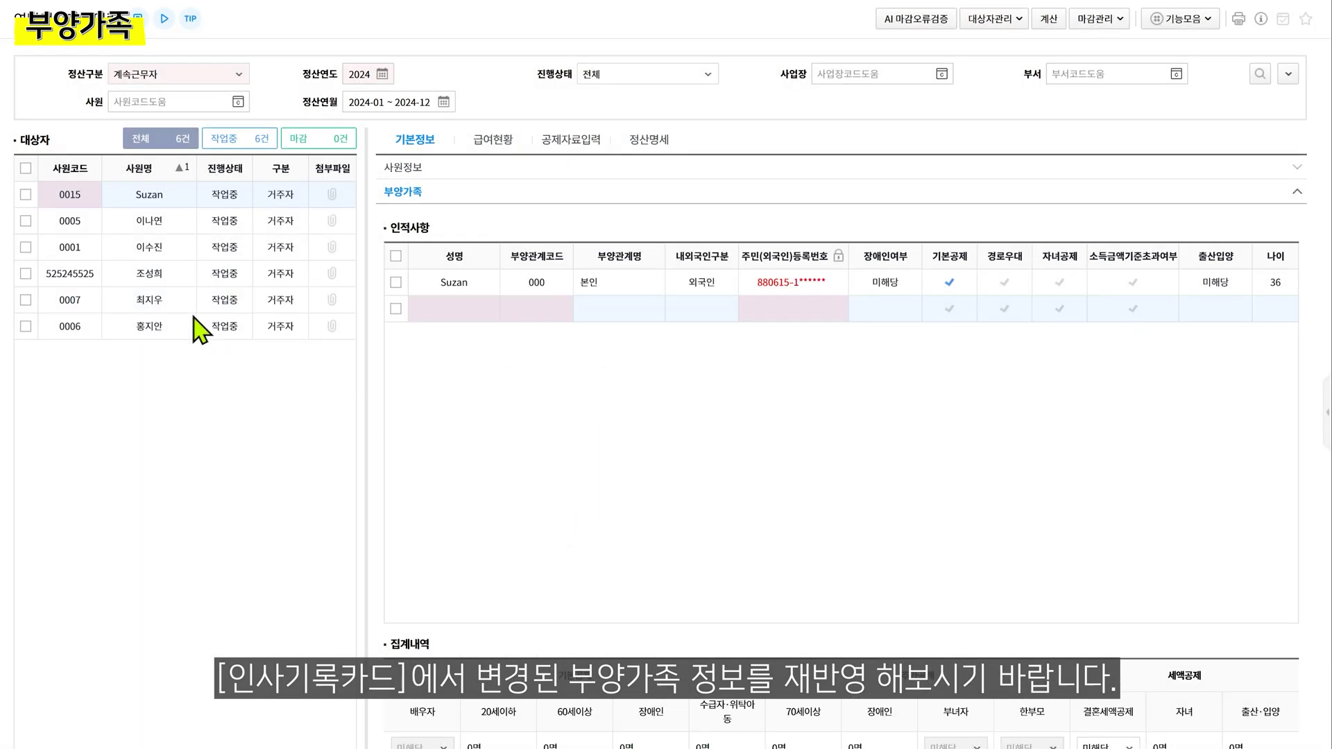
pyautogui.click(184, 306)
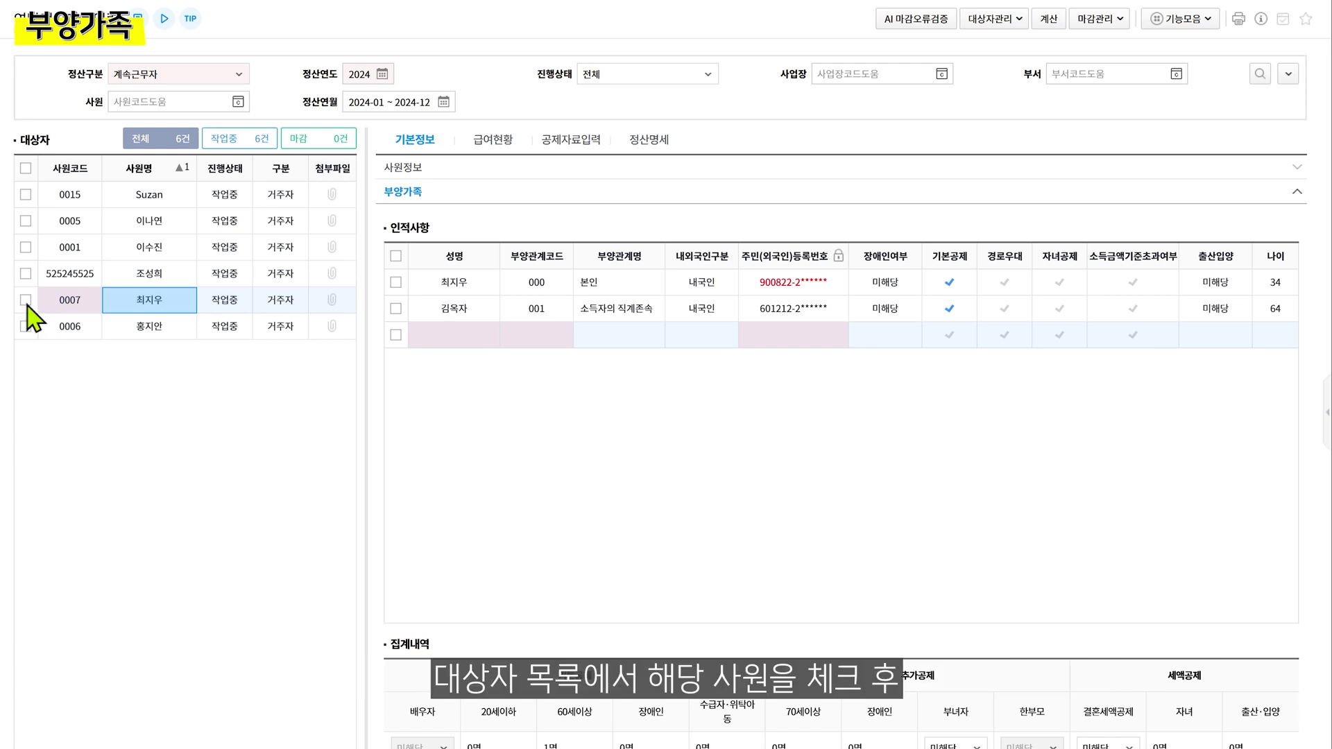
# Re-import employee 0007's 조직 및 인적정보 through 새로고침 and reselect the employee
pyautogui.click(26, 303)
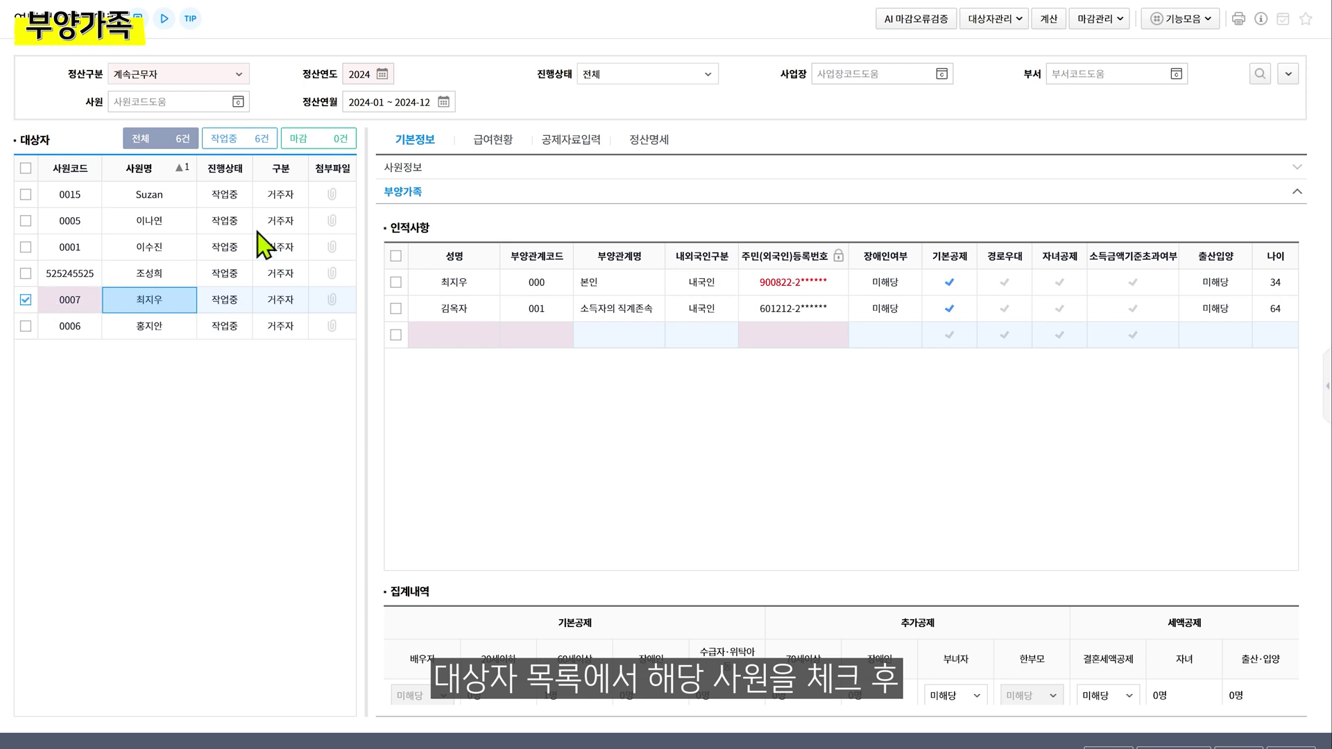
pyautogui.click(999, 20)
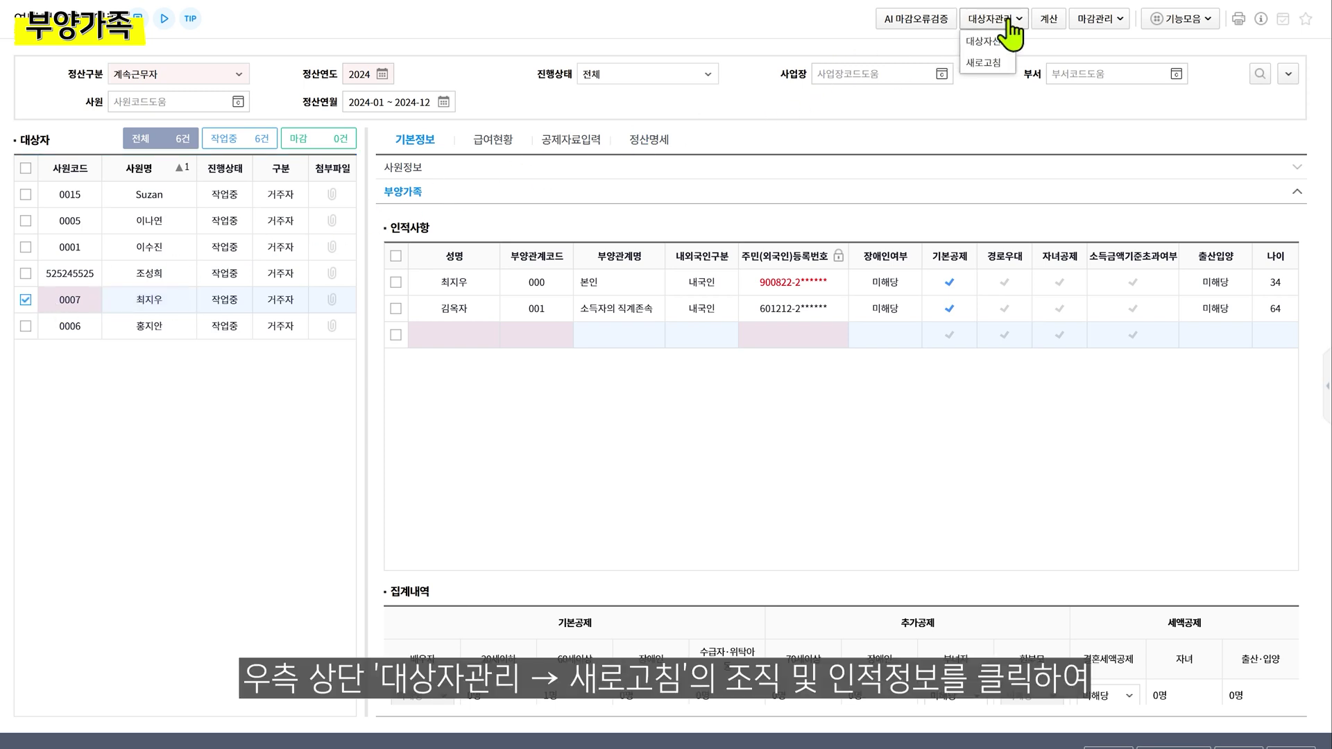
pyautogui.click(985, 63)
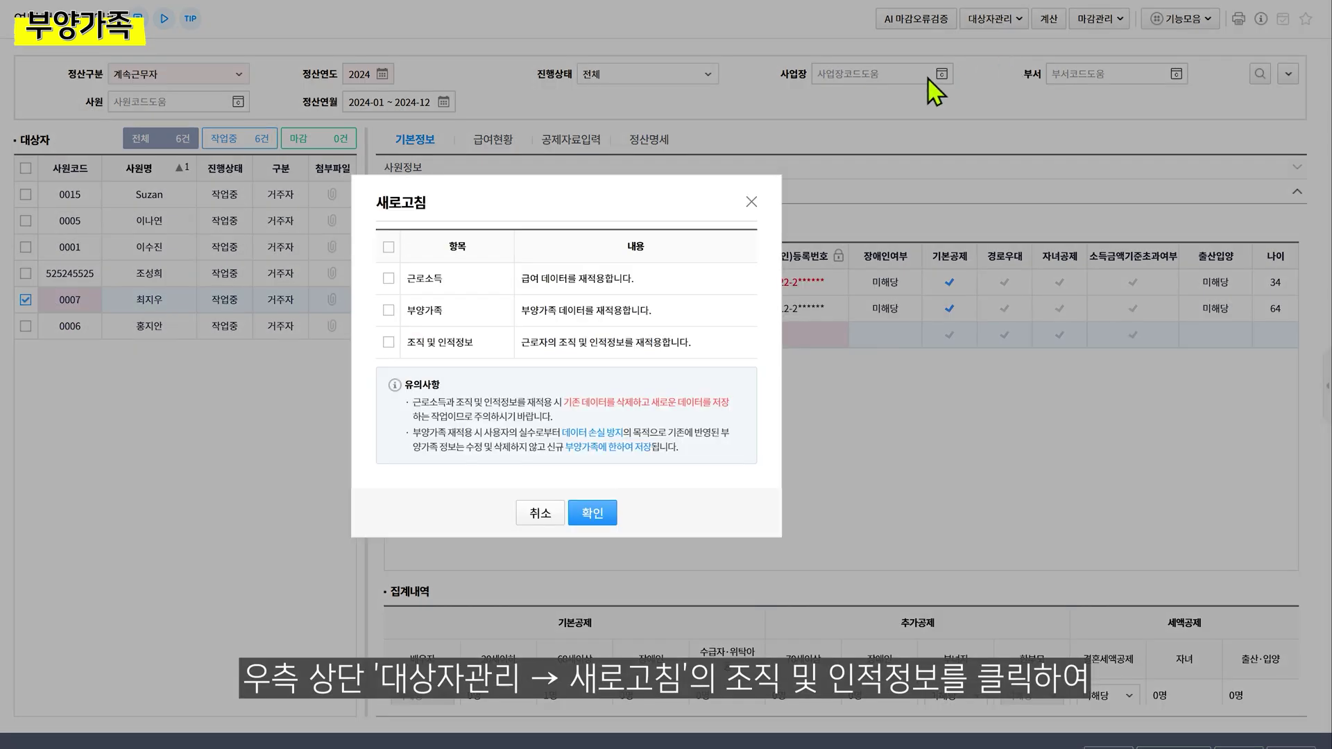
pyautogui.click(389, 342)
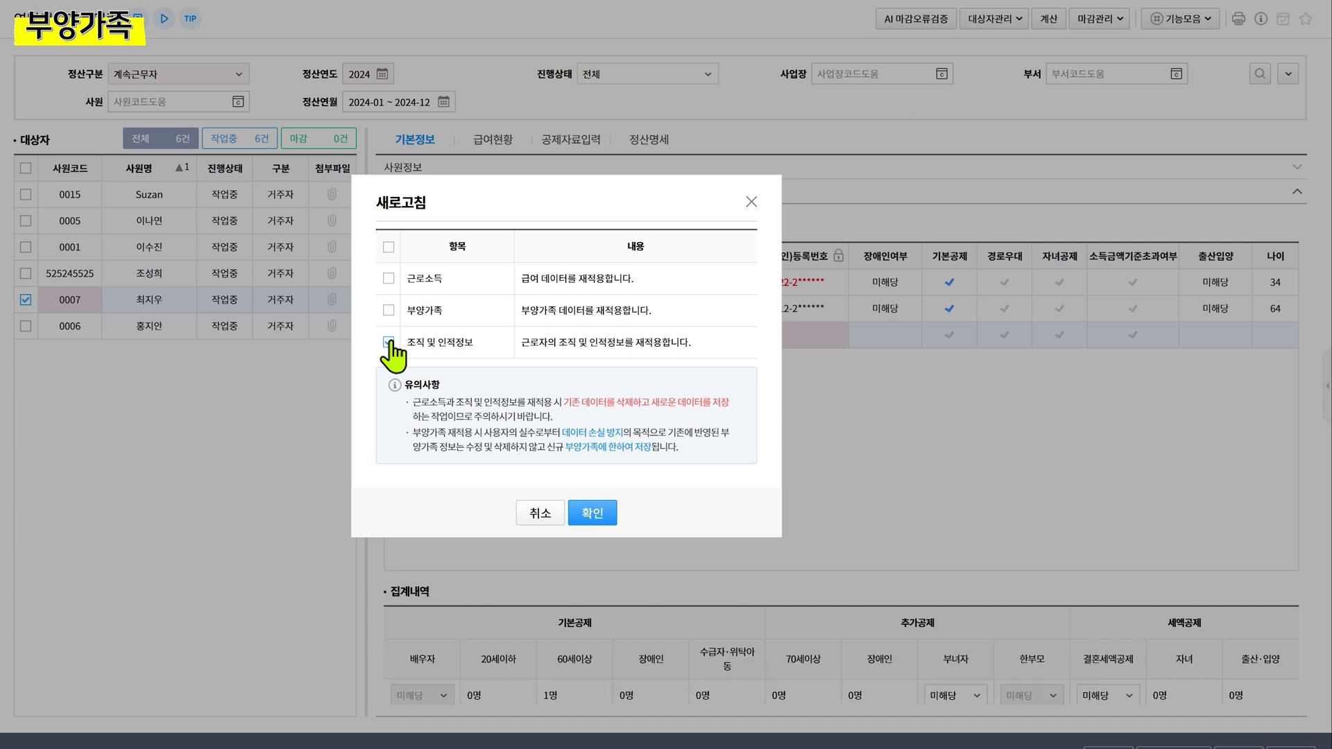
pyautogui.click(592, 513)
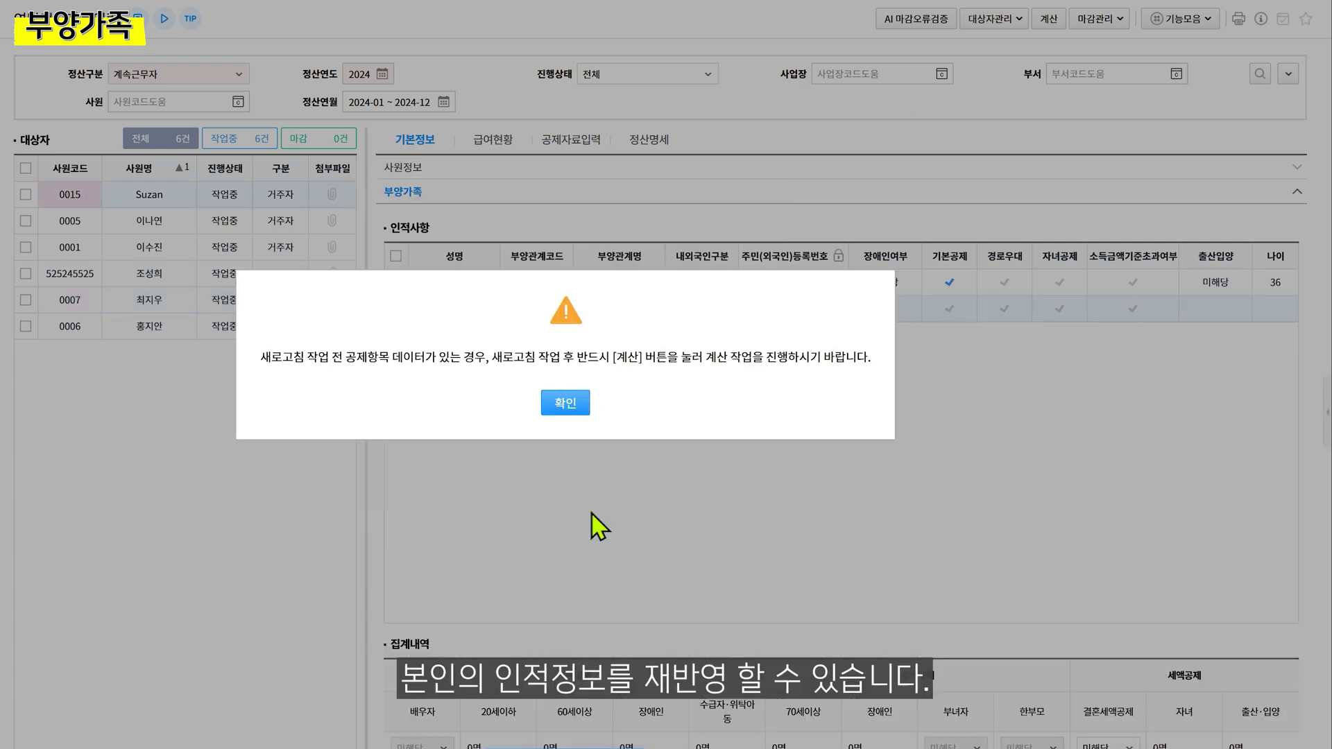
pyautogui.press('Return')
pyautogui.click(185, 309)
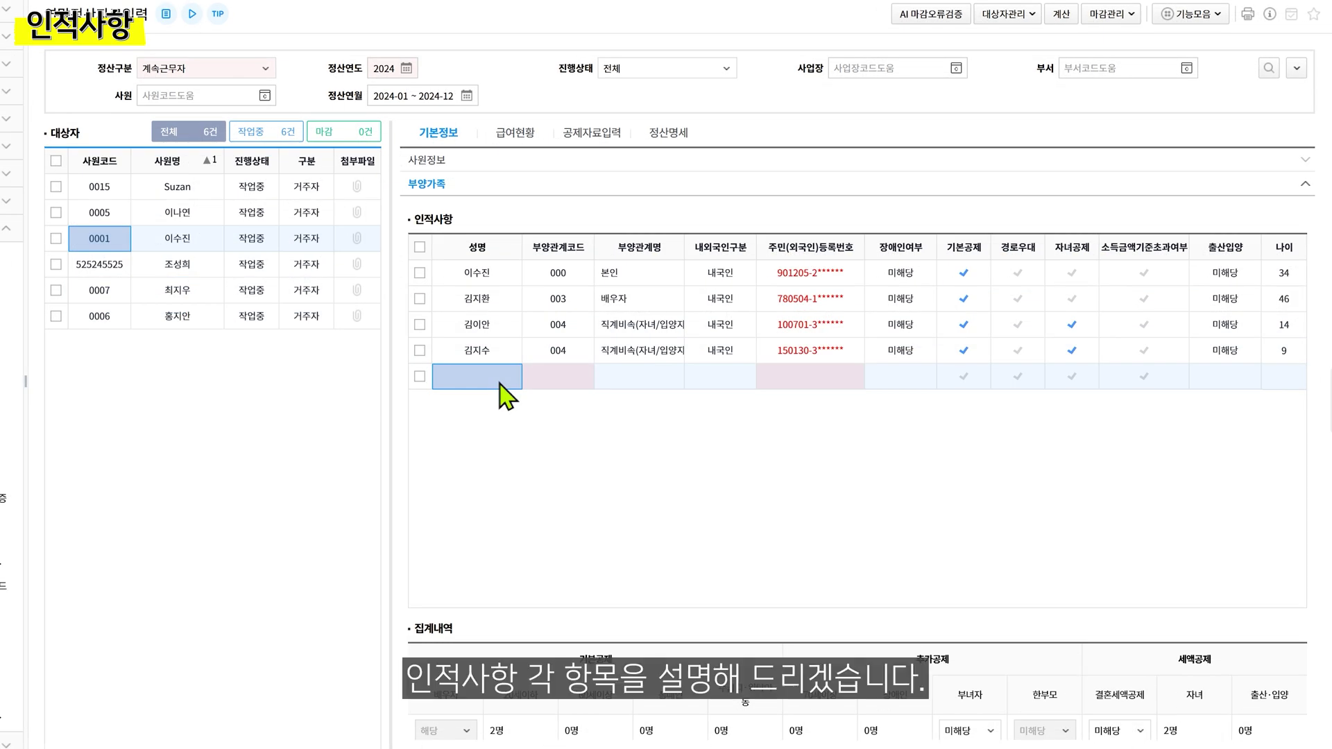
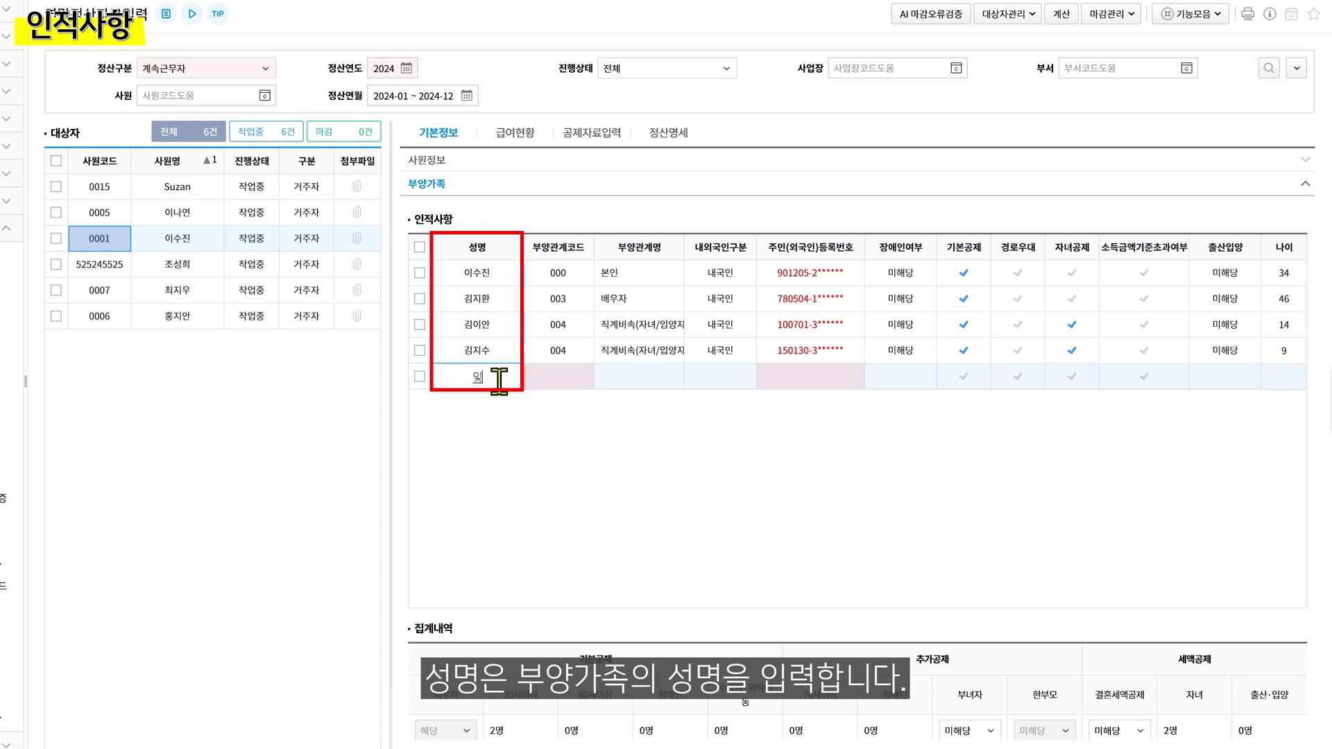
# Add a dependant row with the dependant's name and relationship code 001 소득자의 직계존속
pyautogui.press('Return')
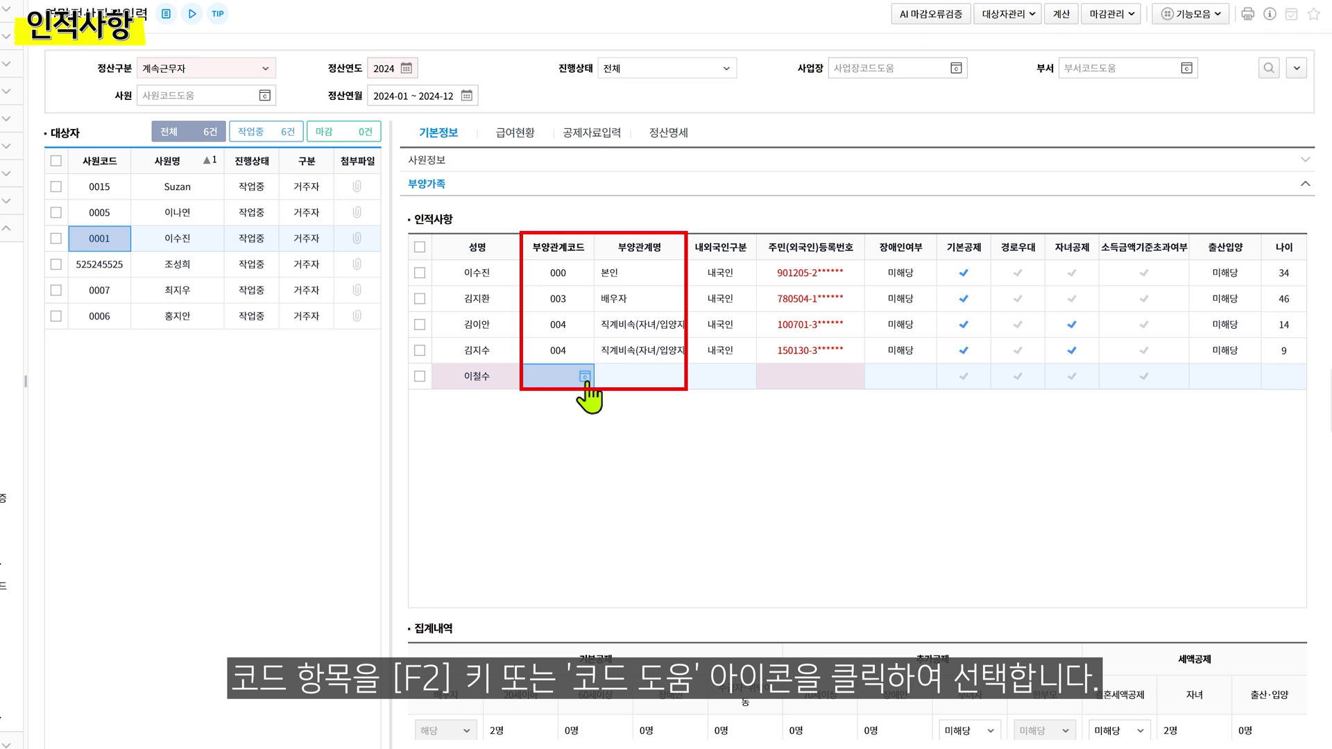
pyautogui.click(585, 376)
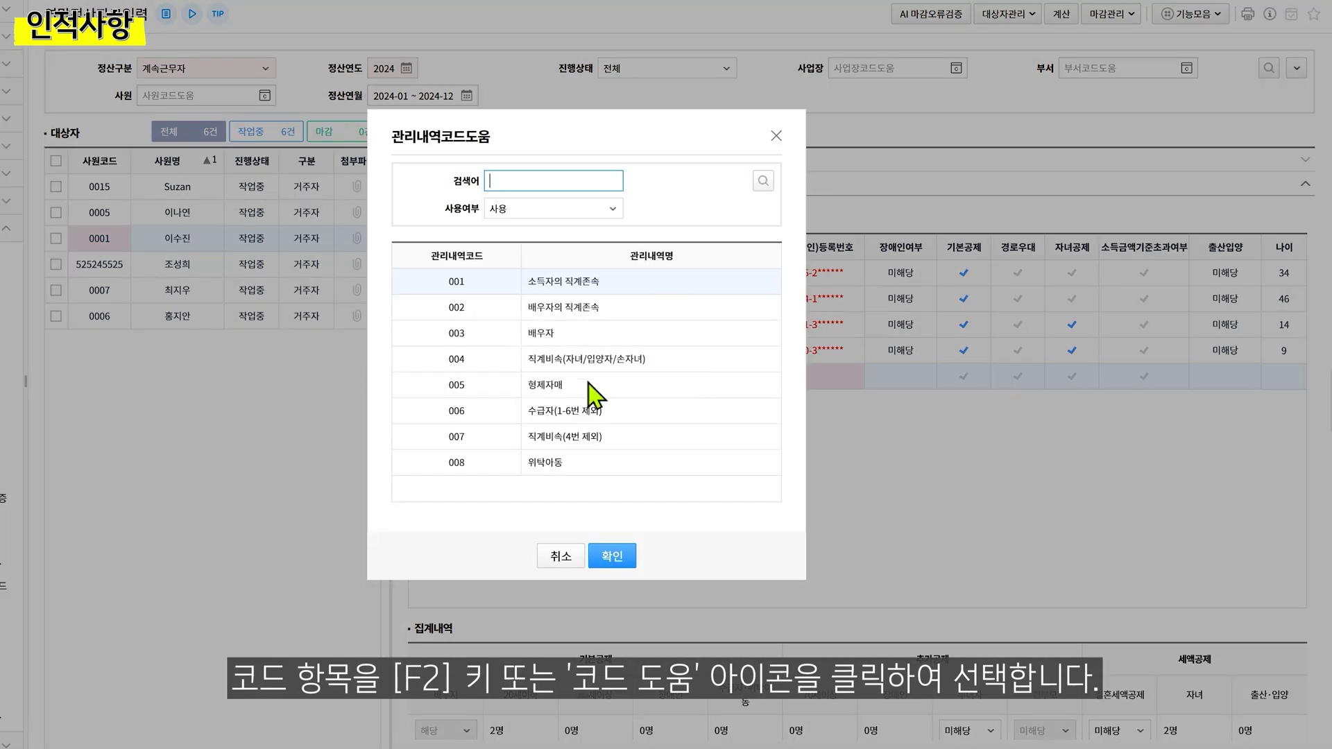
pyautogui.click(566, 290)
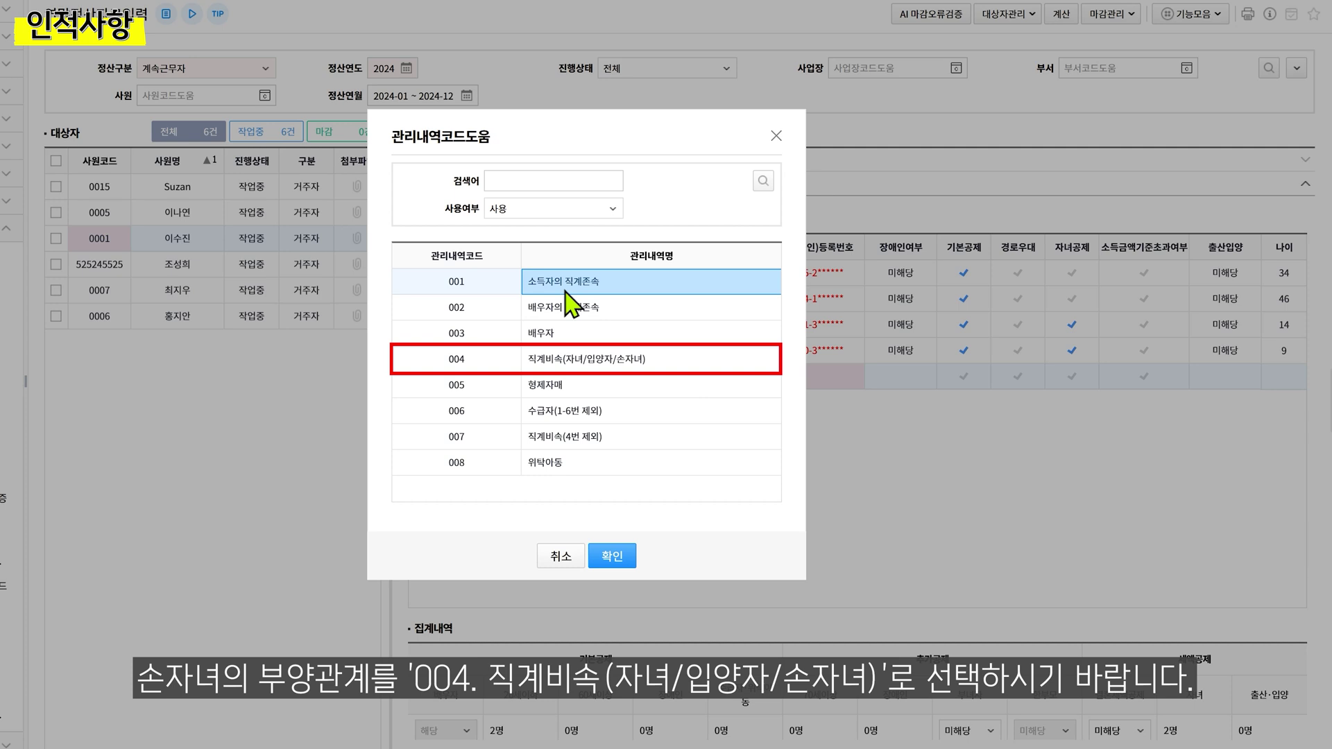
pyautogui.click(612, 556)
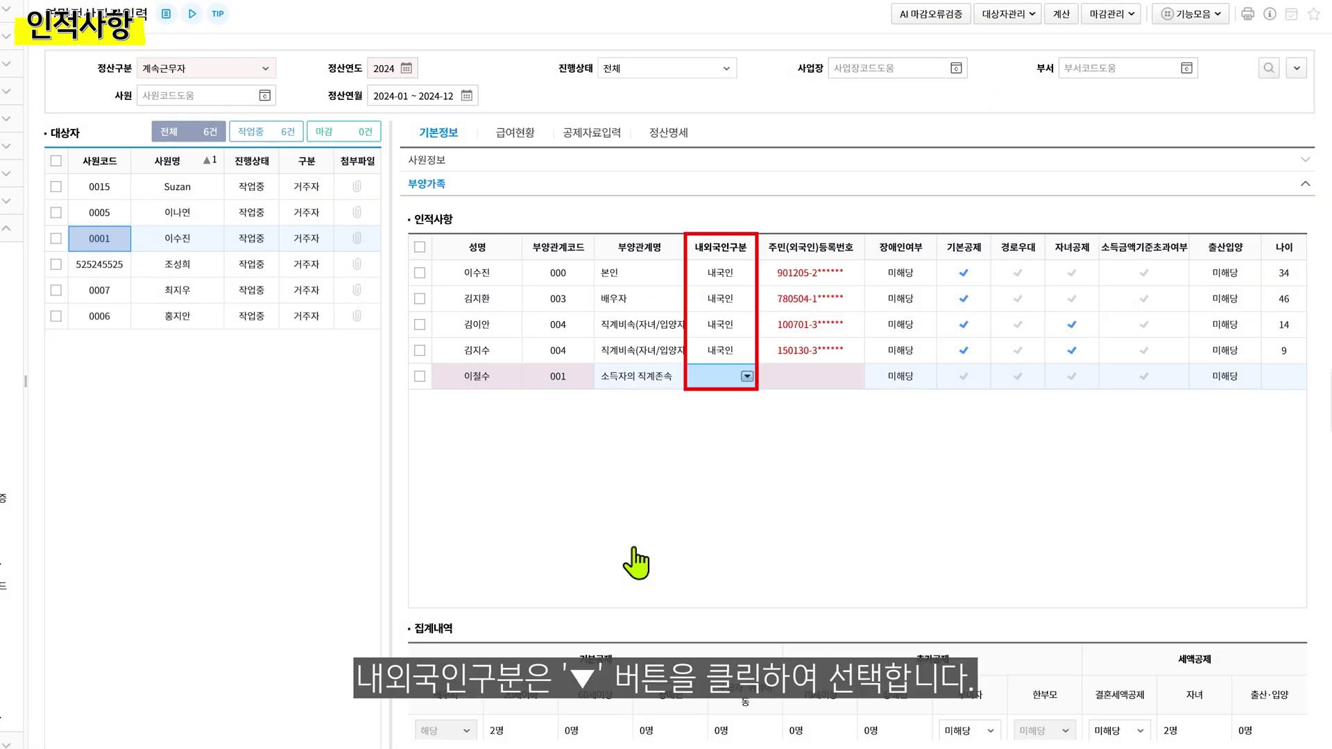
# Set the new dependant to 1.내국인 and enter their resident registration number
pyautogui.click(746, 376)
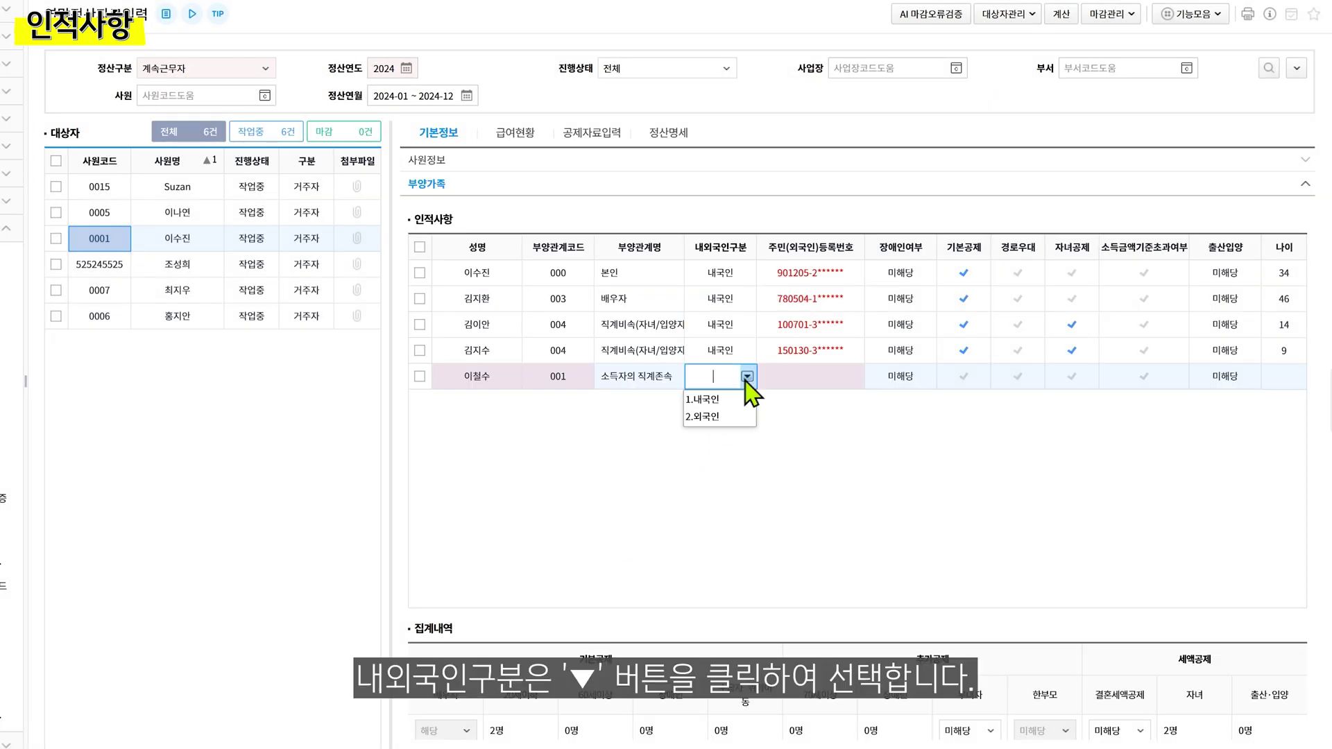
pyautogui.click(747, 402)
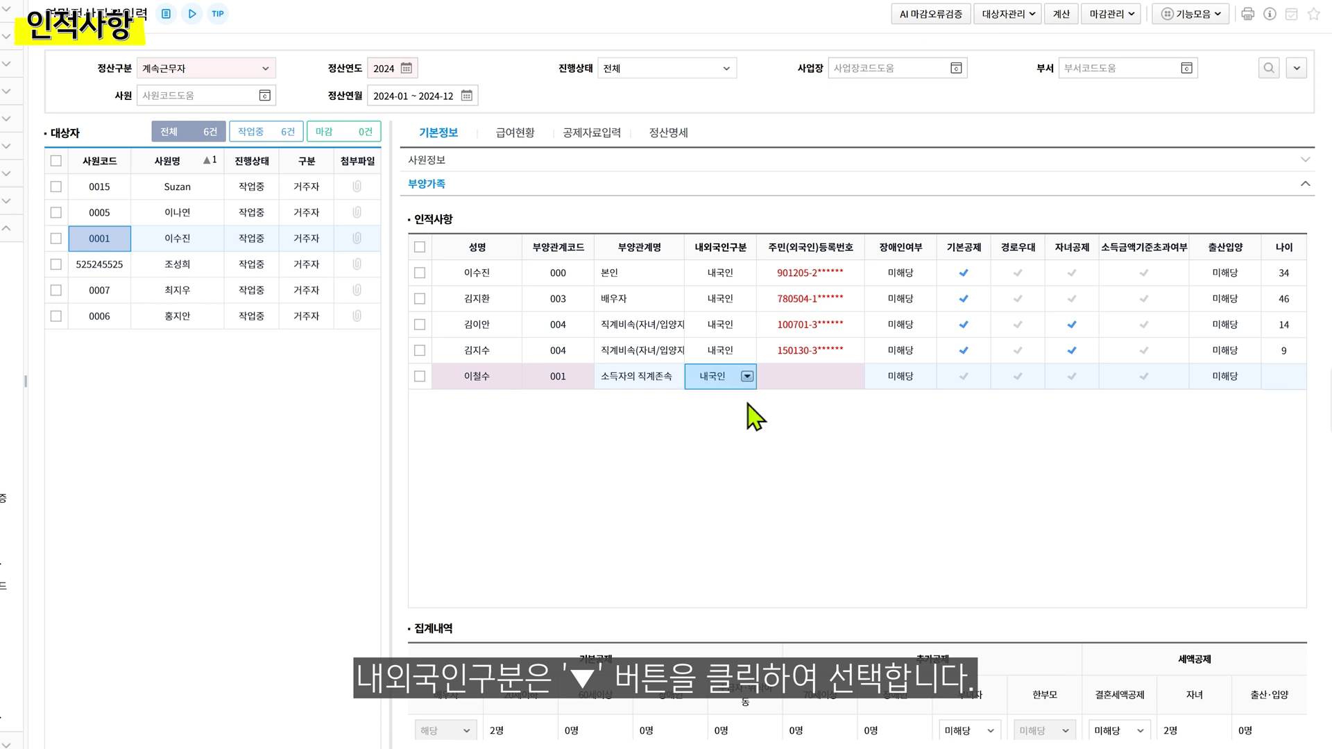
pyautogui.doubleClick(780, 378)
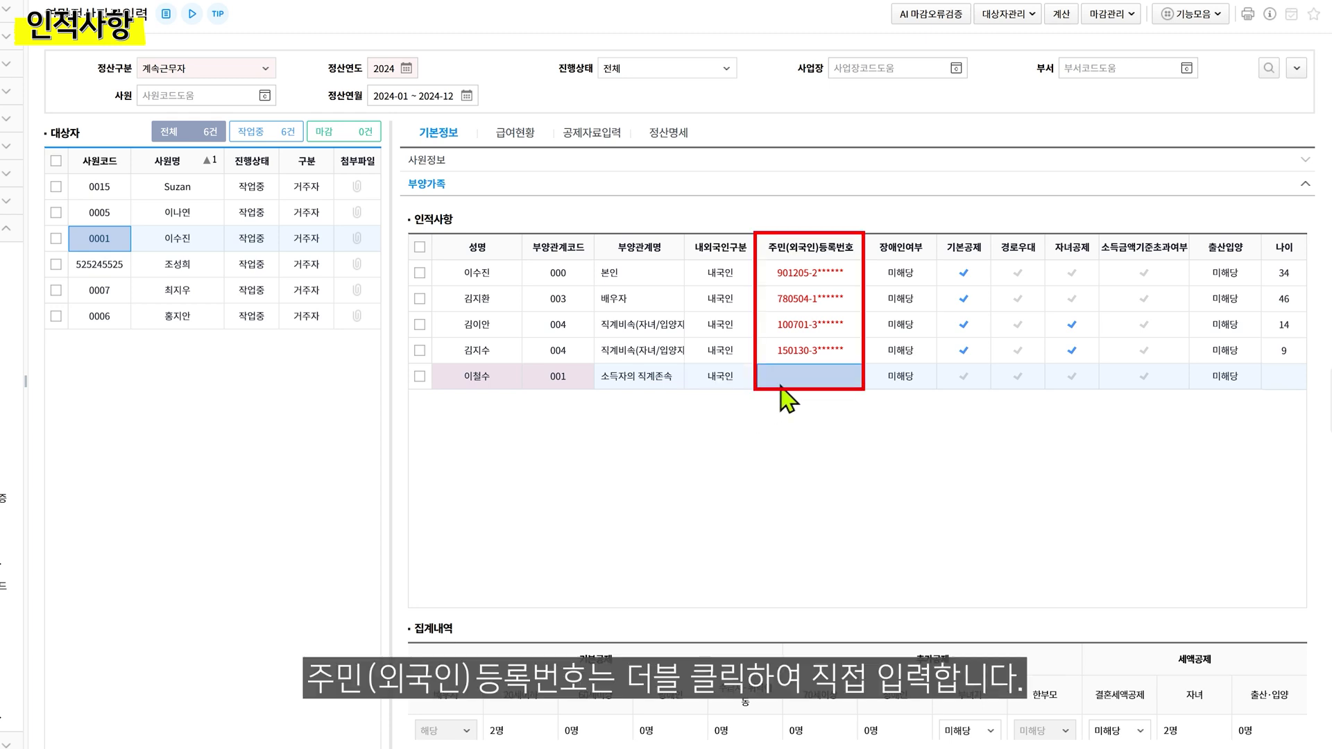
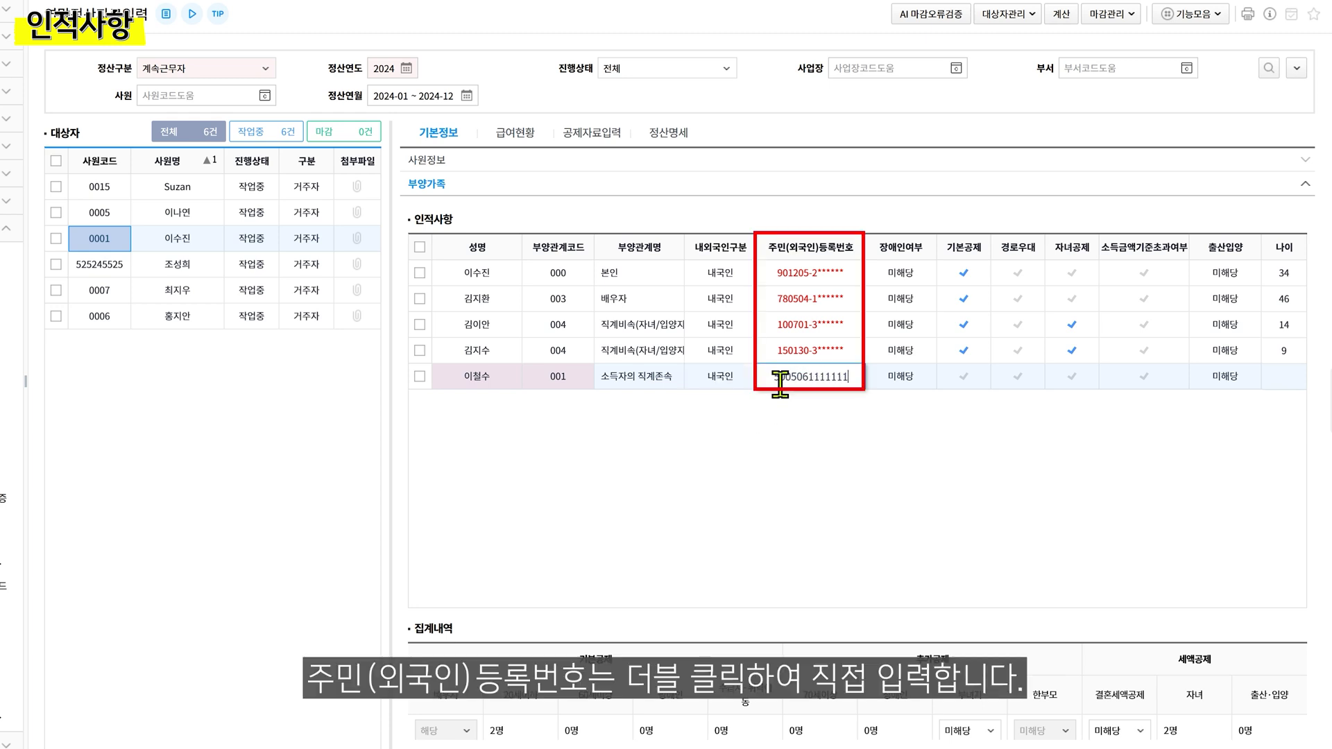
pyautogui.press('Tab')
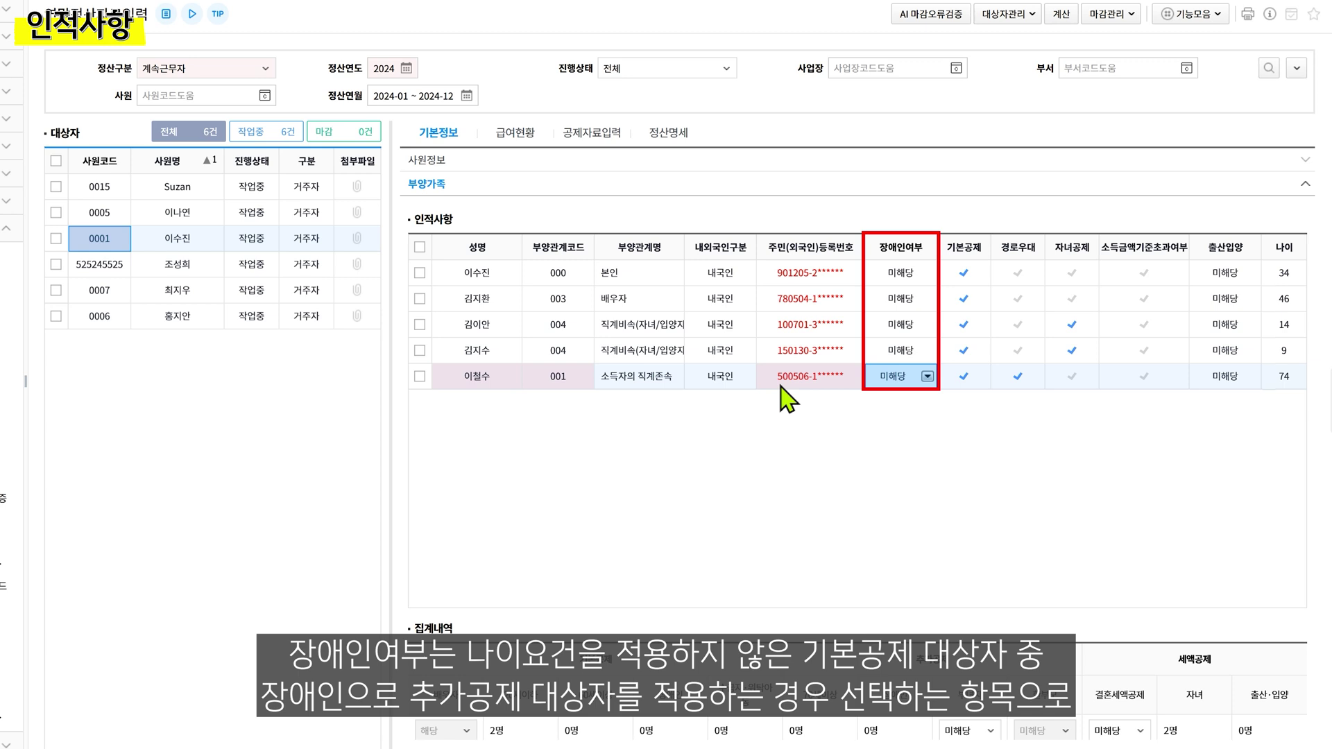
pyautogui.click(928, 377)
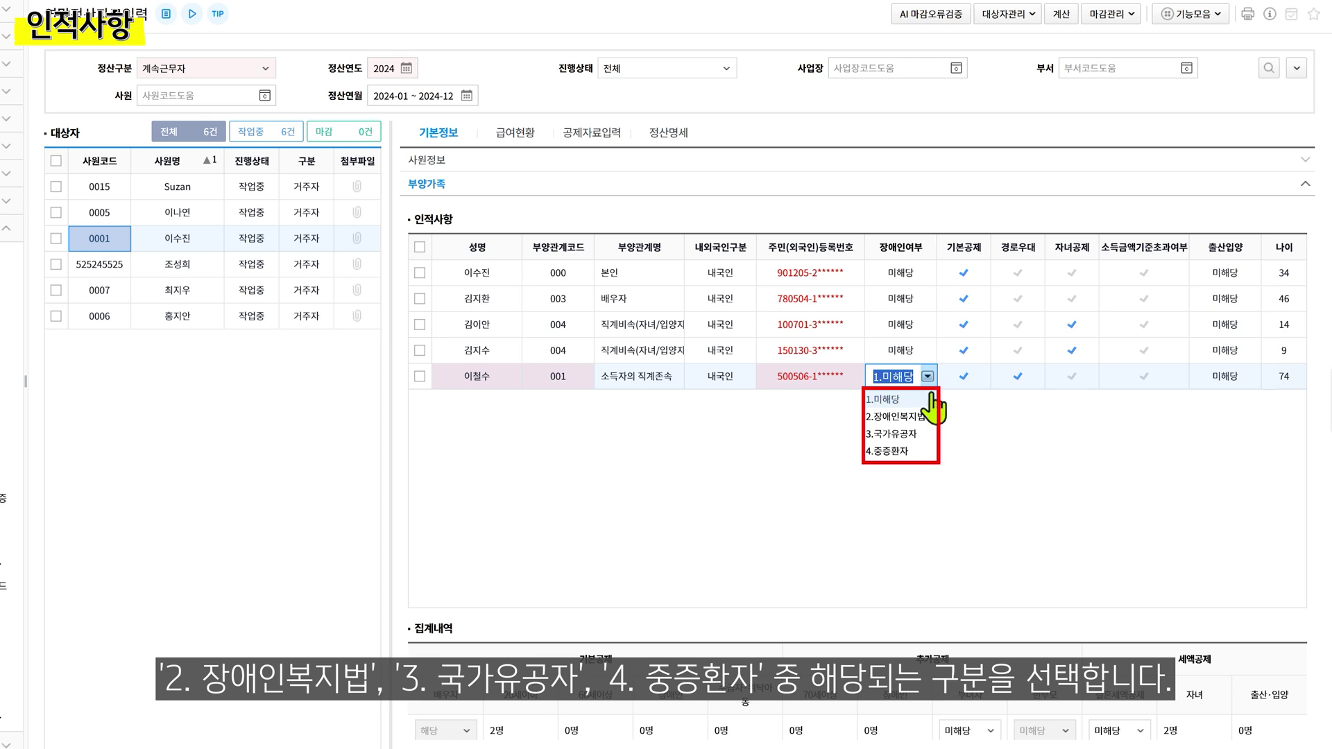
pyautogui.click(932, 397)
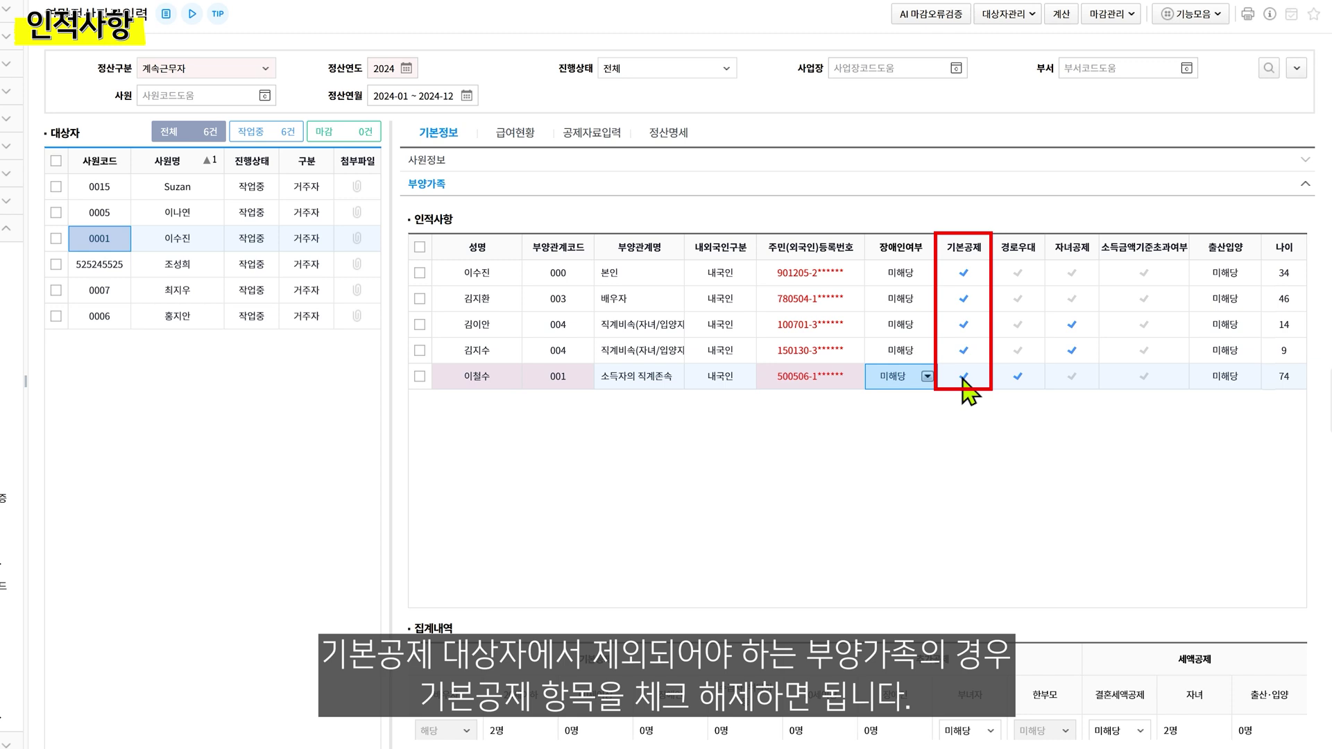
# Clear 기본공제 and tick 소득금액기준초과여부 for the parent dependant, then save the row
pyautogui.click(963, 379)
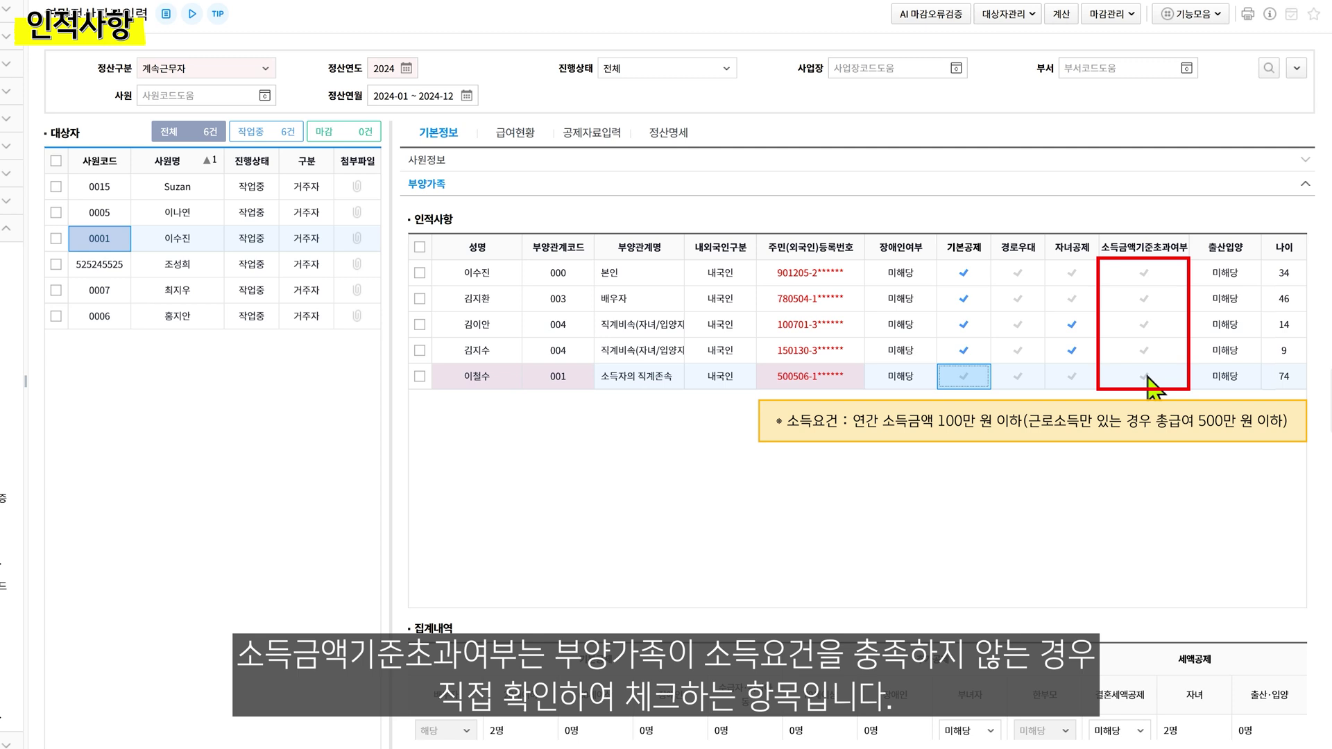
pyautogui.click(1147, 379)
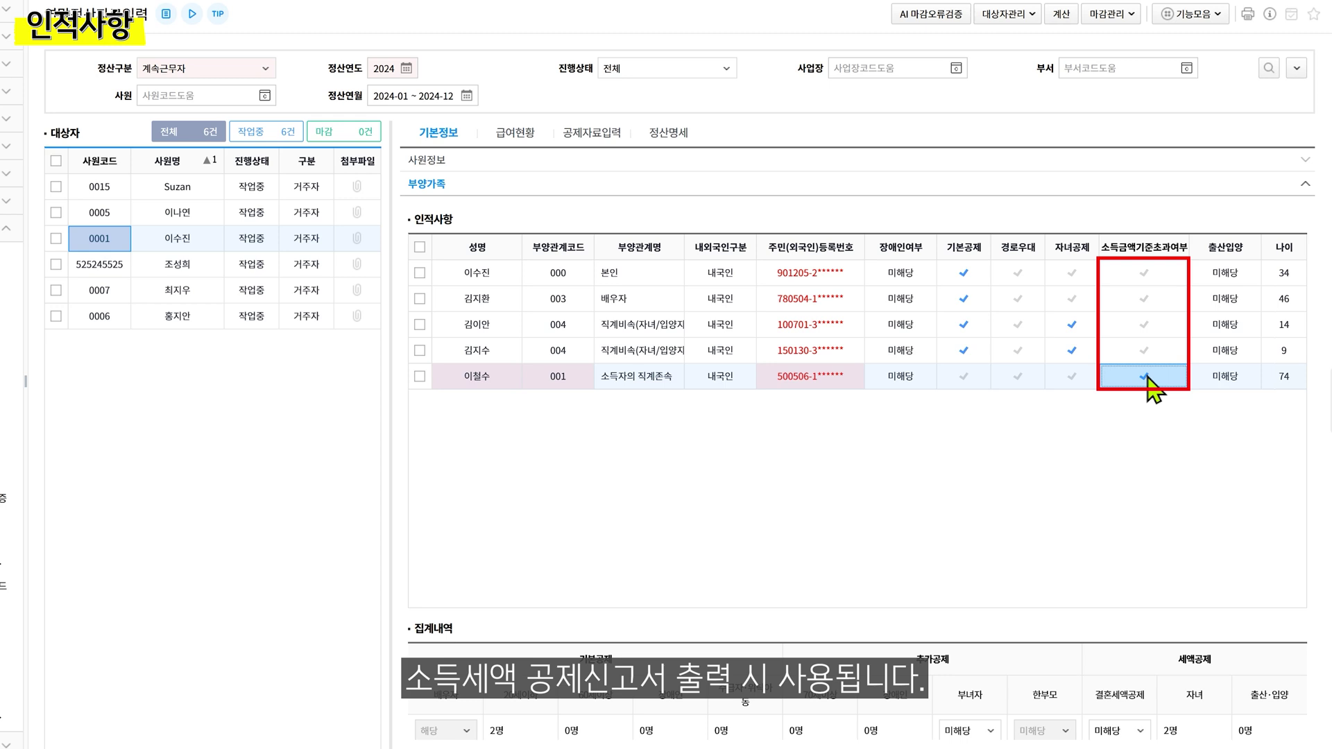
pyautogui.press('Return')
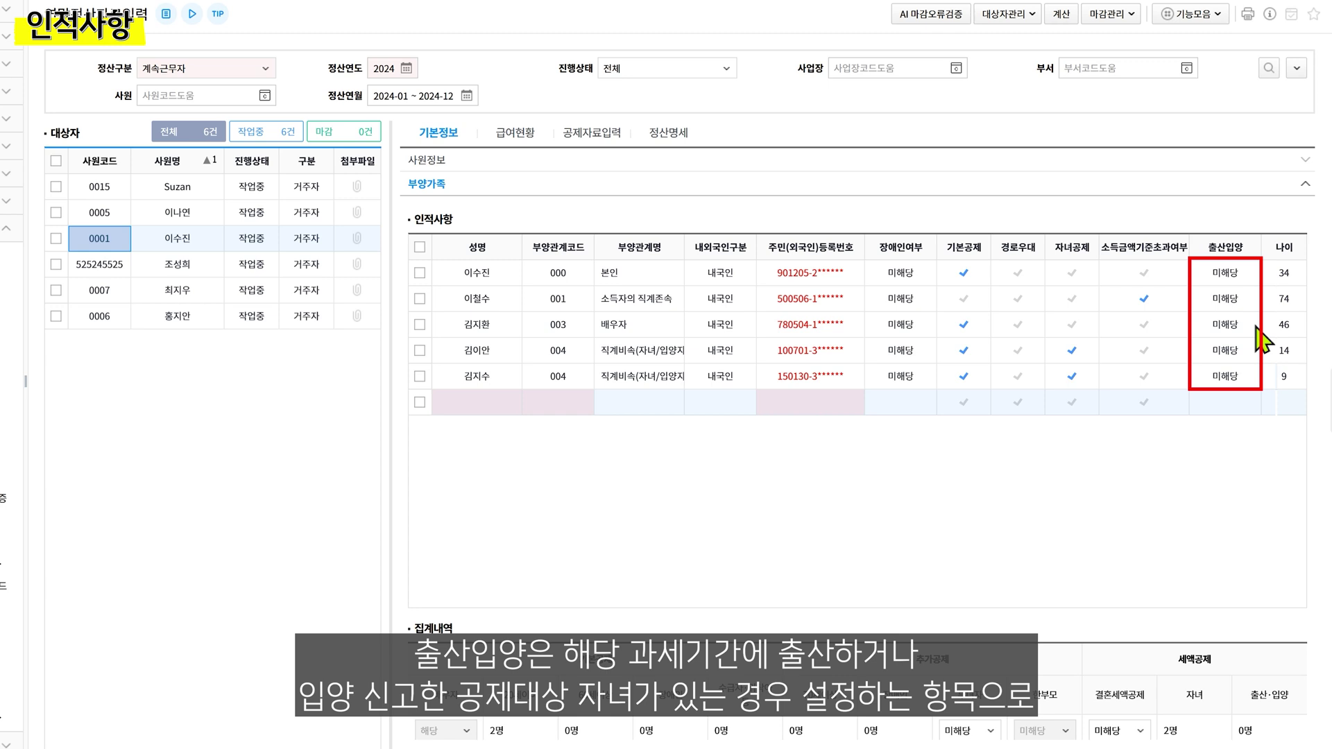
pyautogui.click(1257, 349)
pyautogui.click(1253, 351)
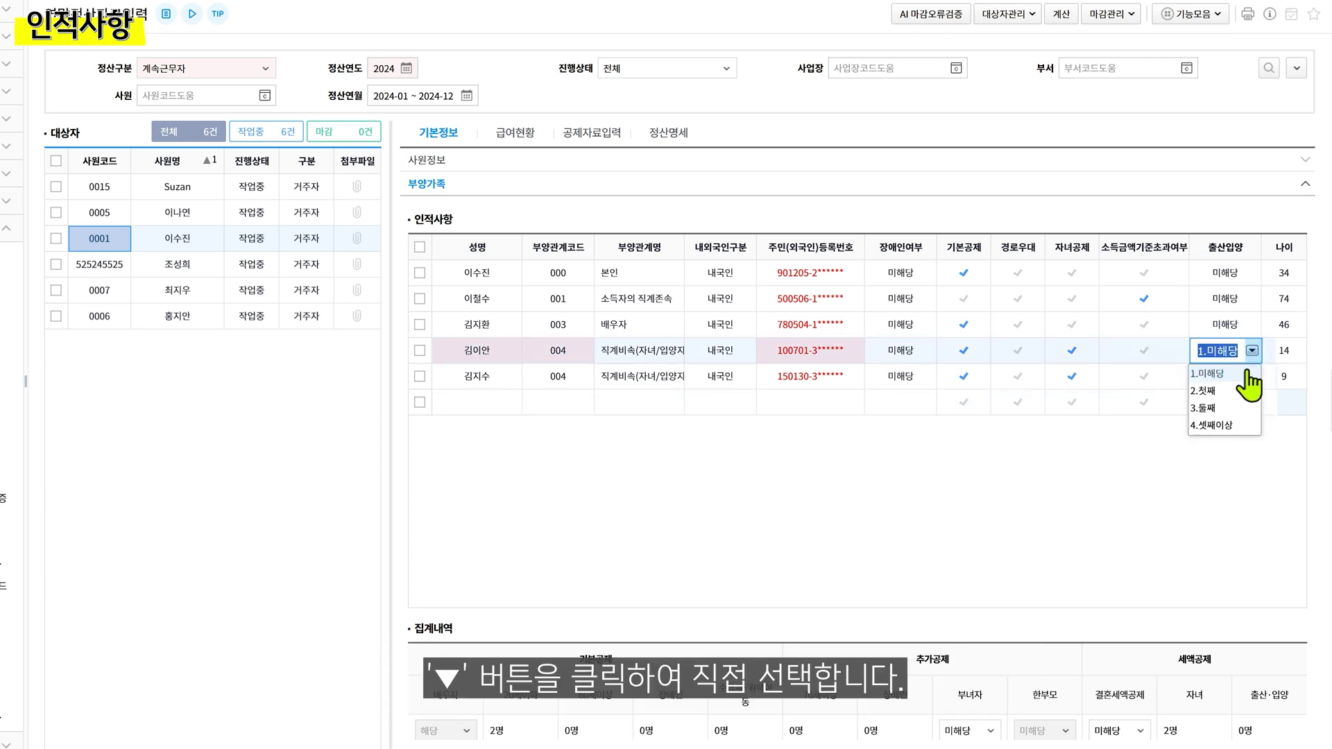
pyautogui.click(1249, 374)
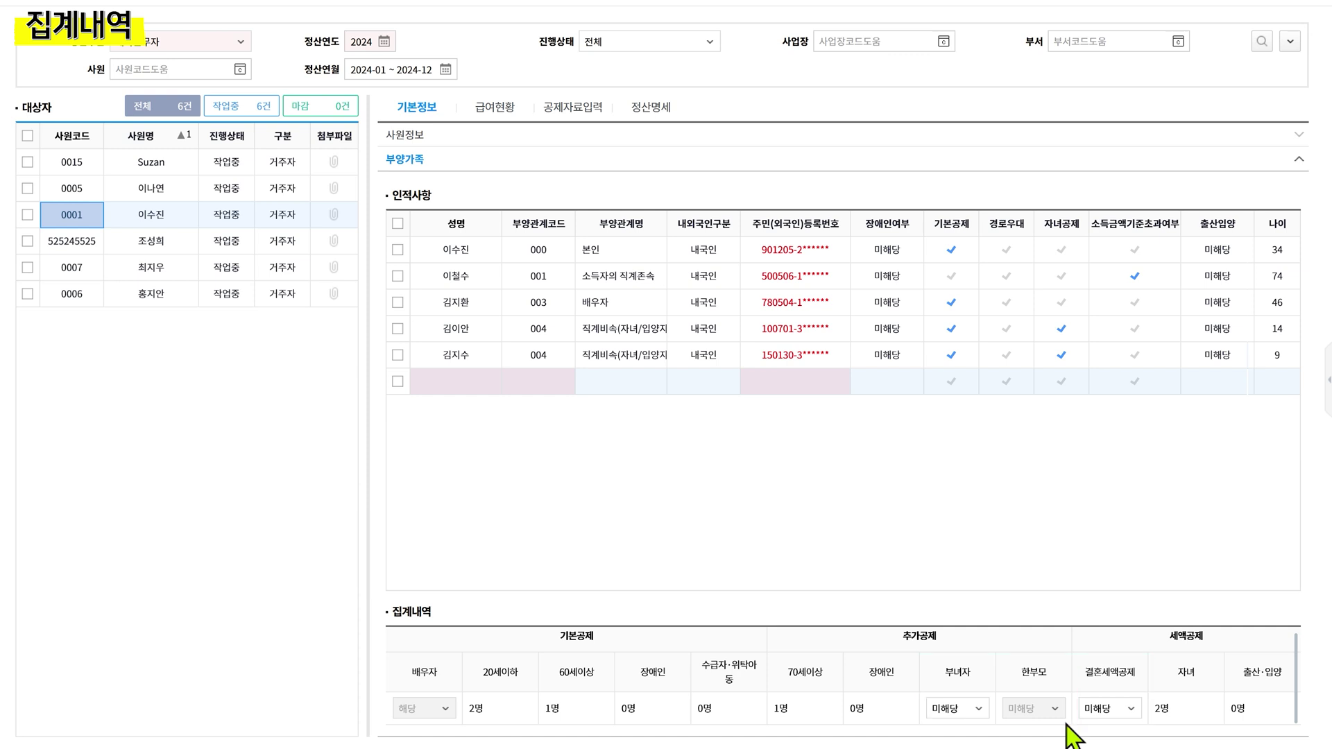
# Check the 부녀자 deduction in 집계내역 and leave it as 미해당
pyautogui.click(986, 708)
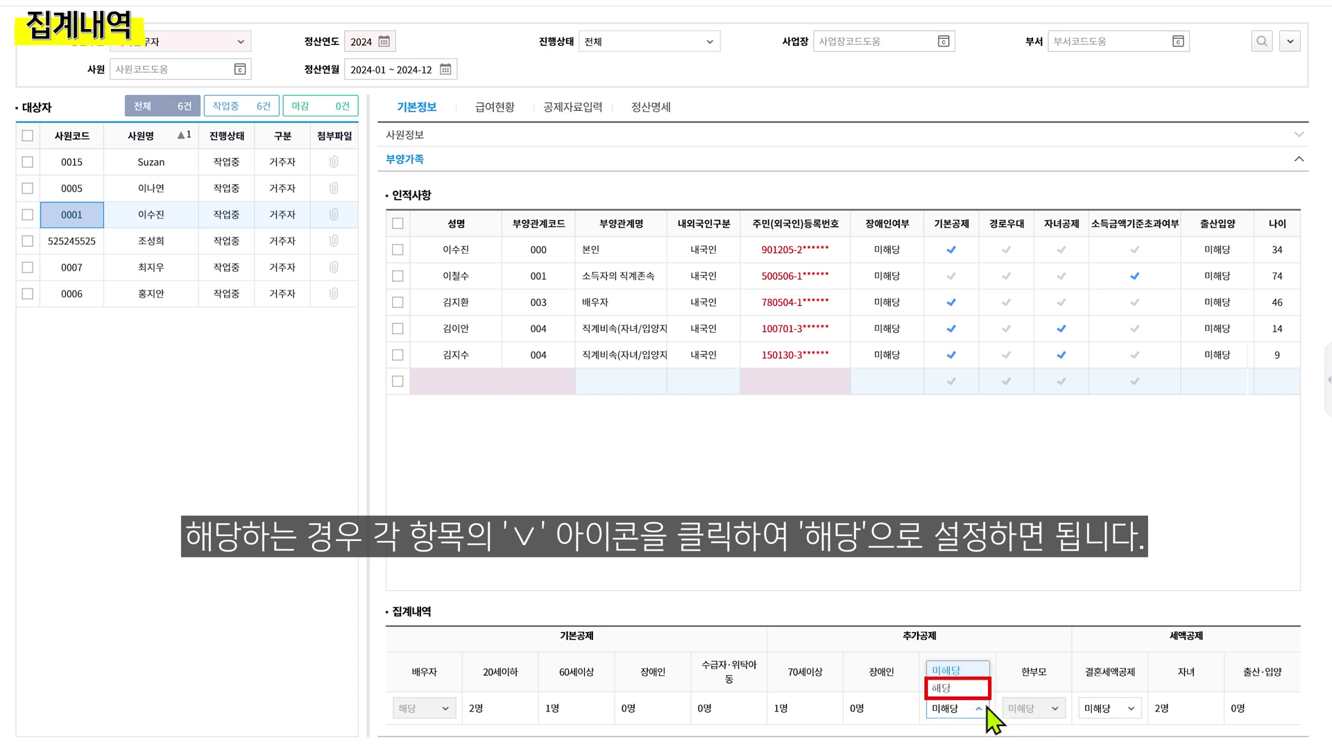
pyautogui.click(986, 708)
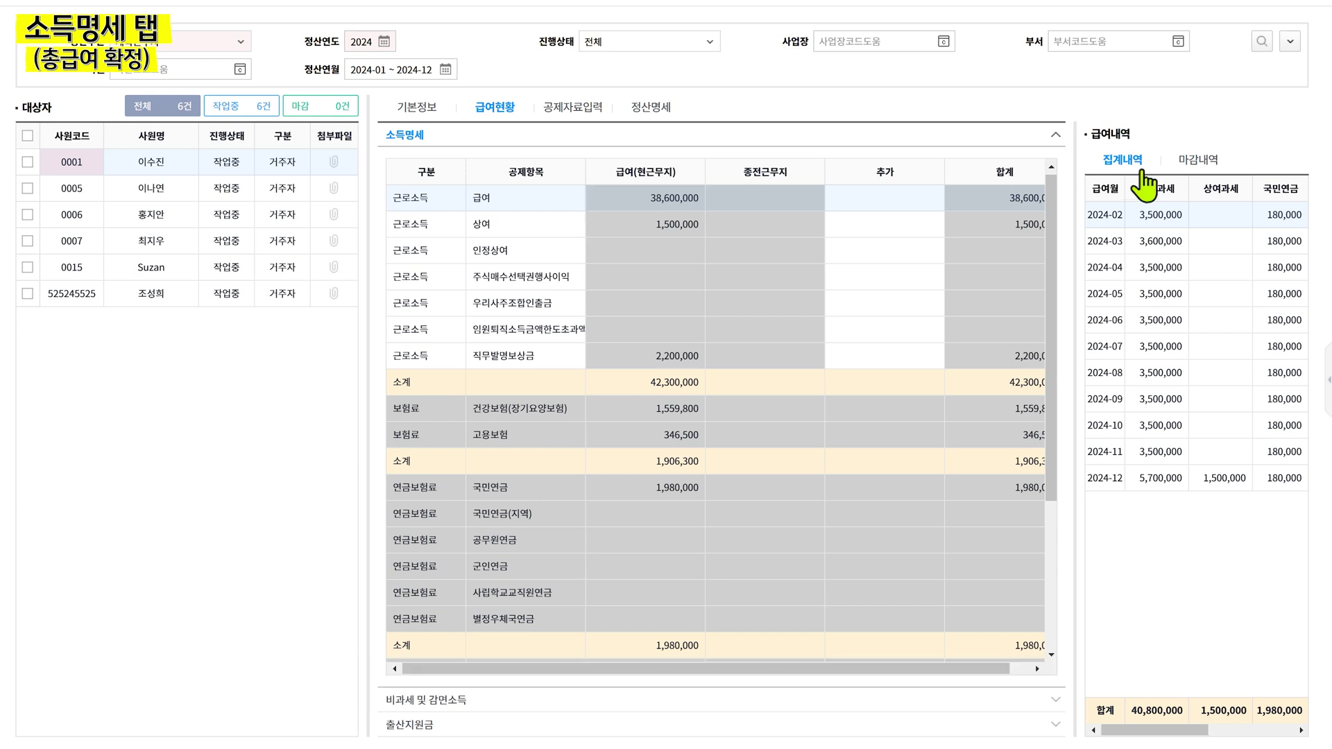
# Show the monthly 마감내역 closing records in the 급여내역 panel
pyautogui.click(1141, 165)
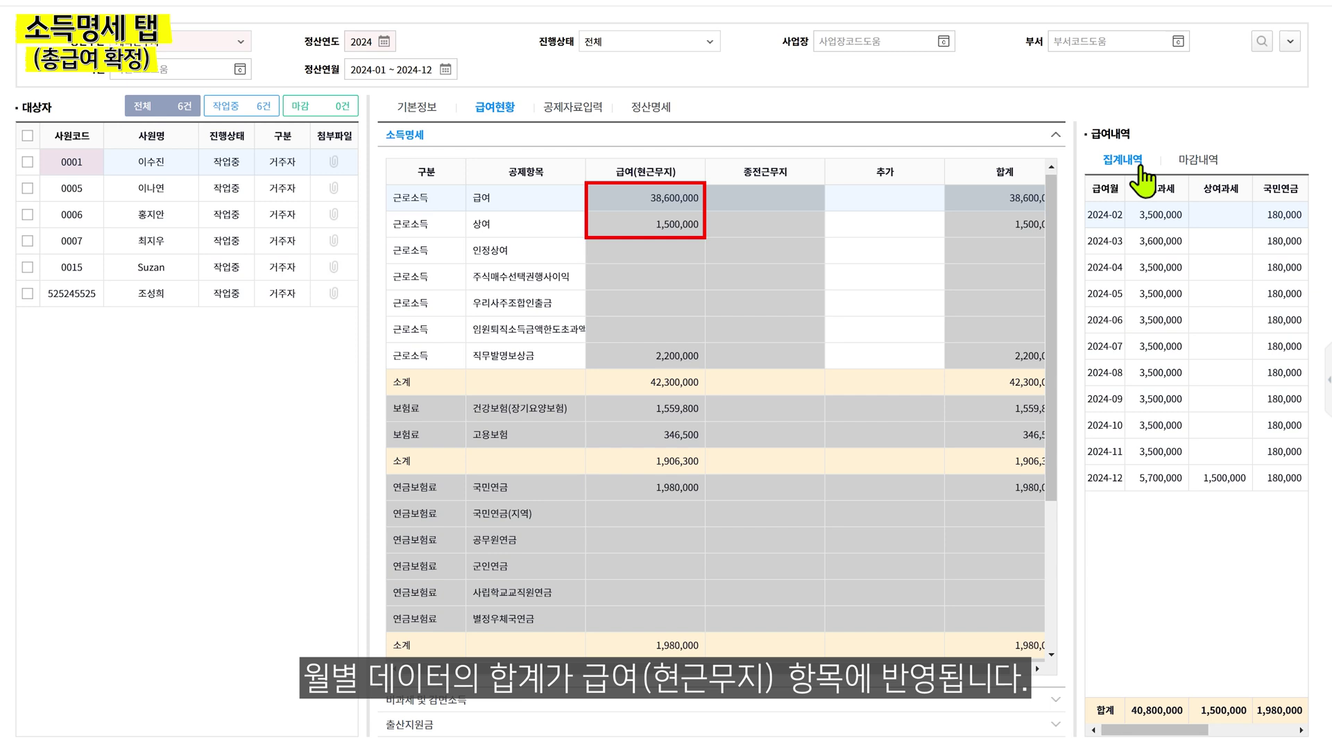
pyautogui.click(1195, 161)
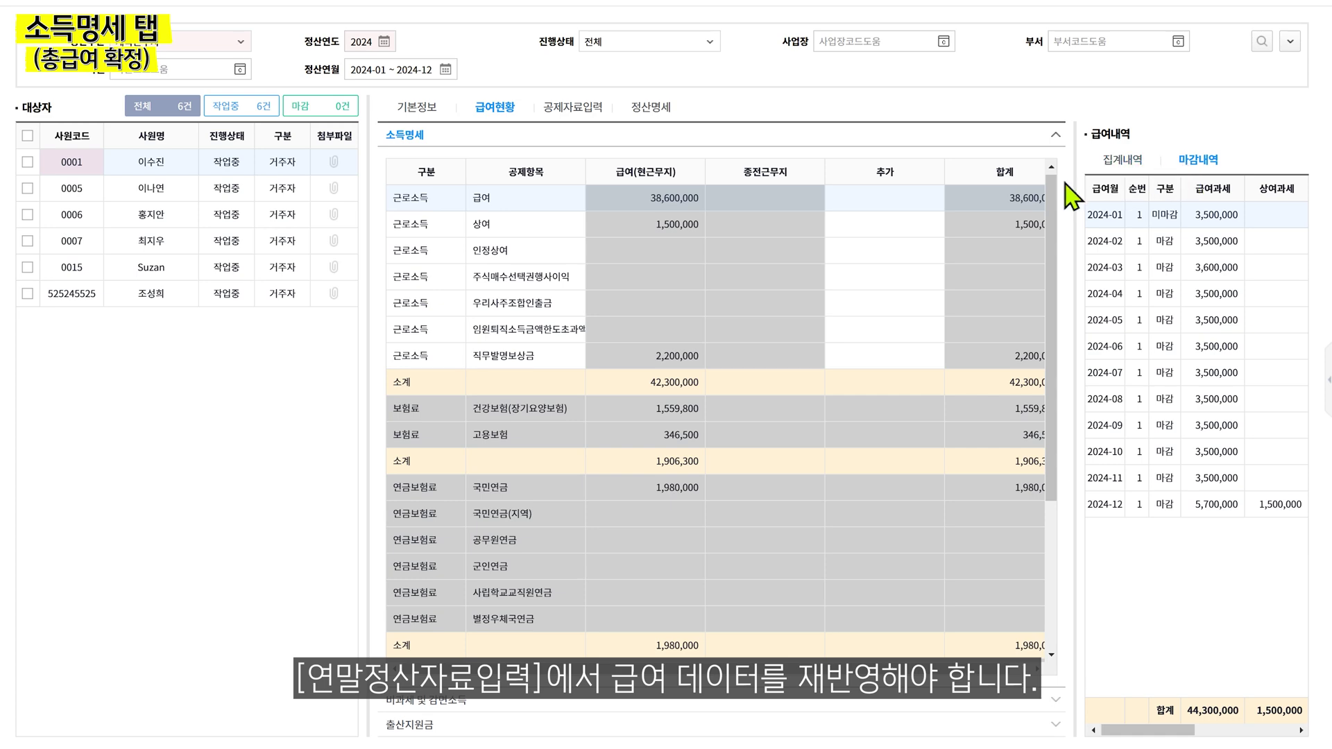
# Reload employee 0001's 근로소득 payroll data via 새로고침 and dismiss the recalculation warning
pyautogui.click(27, 162)
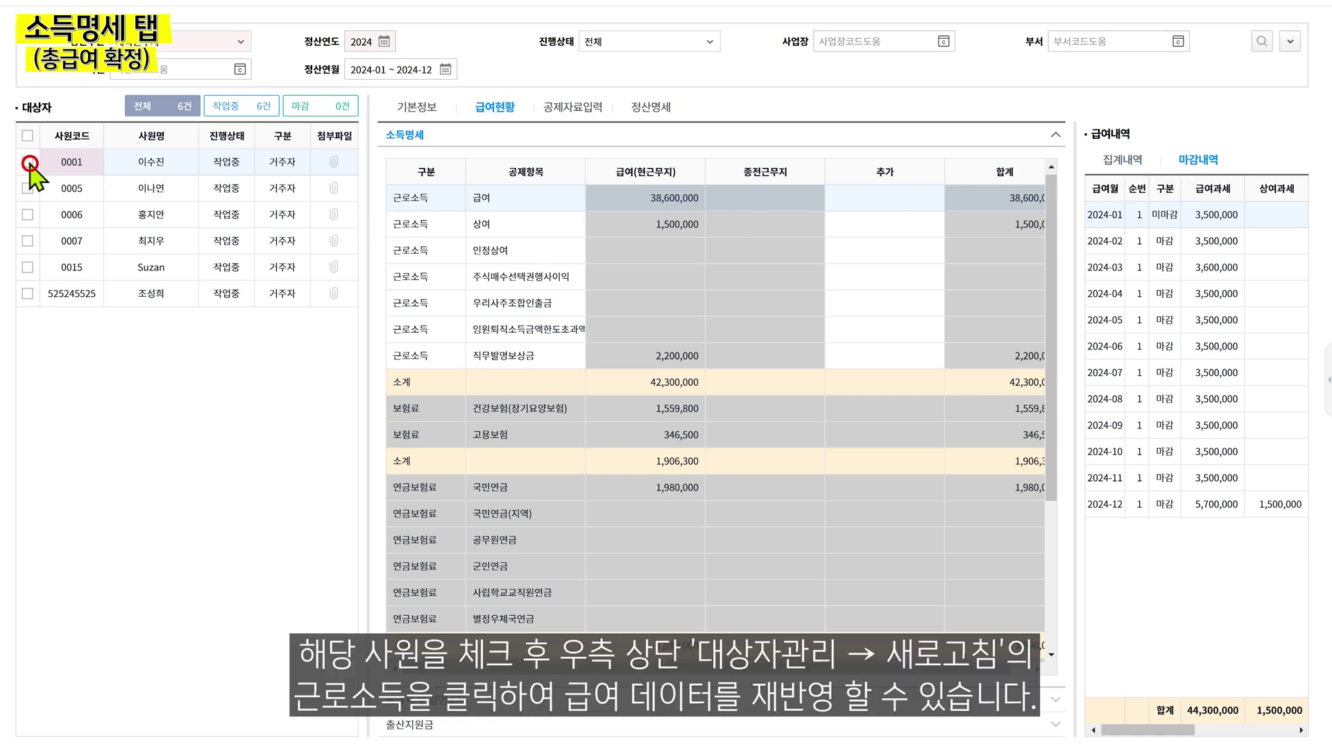
pyautogui.scroll(1, 610, 125)
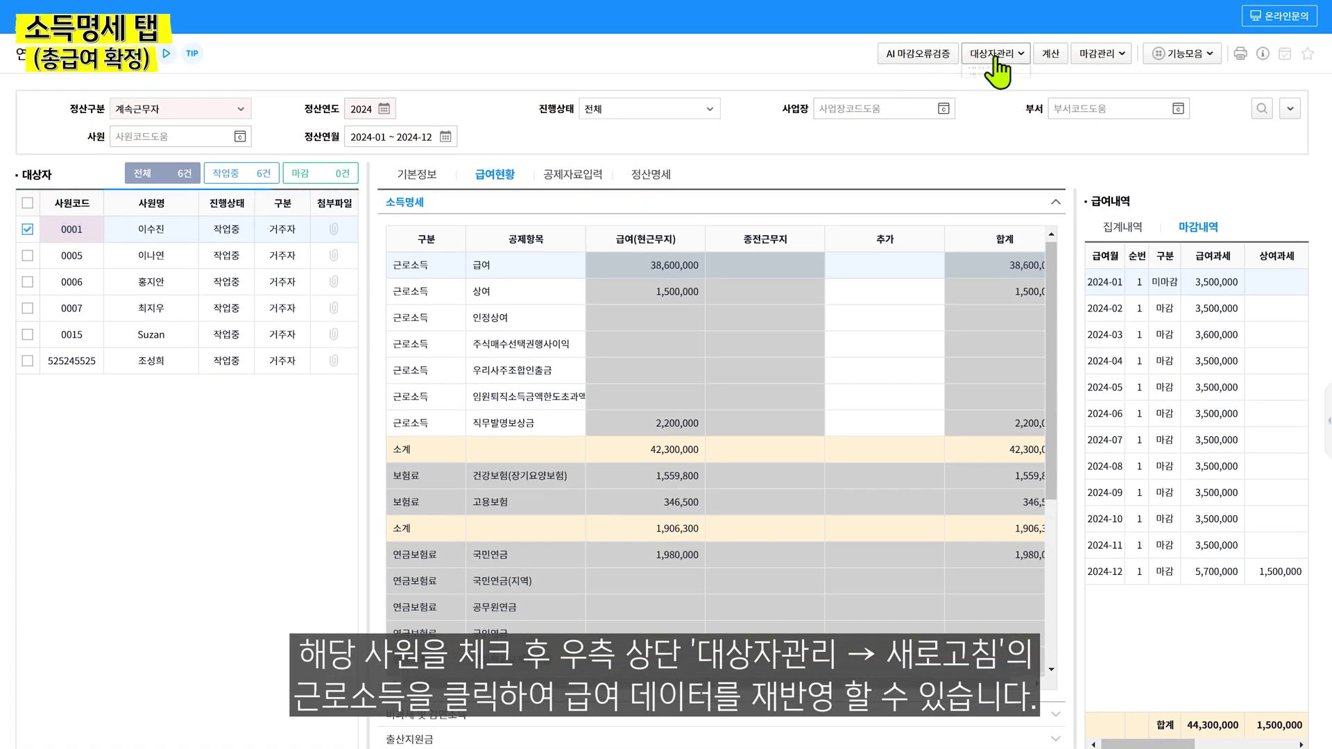
pyautogui.click(992, 55)
pyautogui.click(1003, 104)
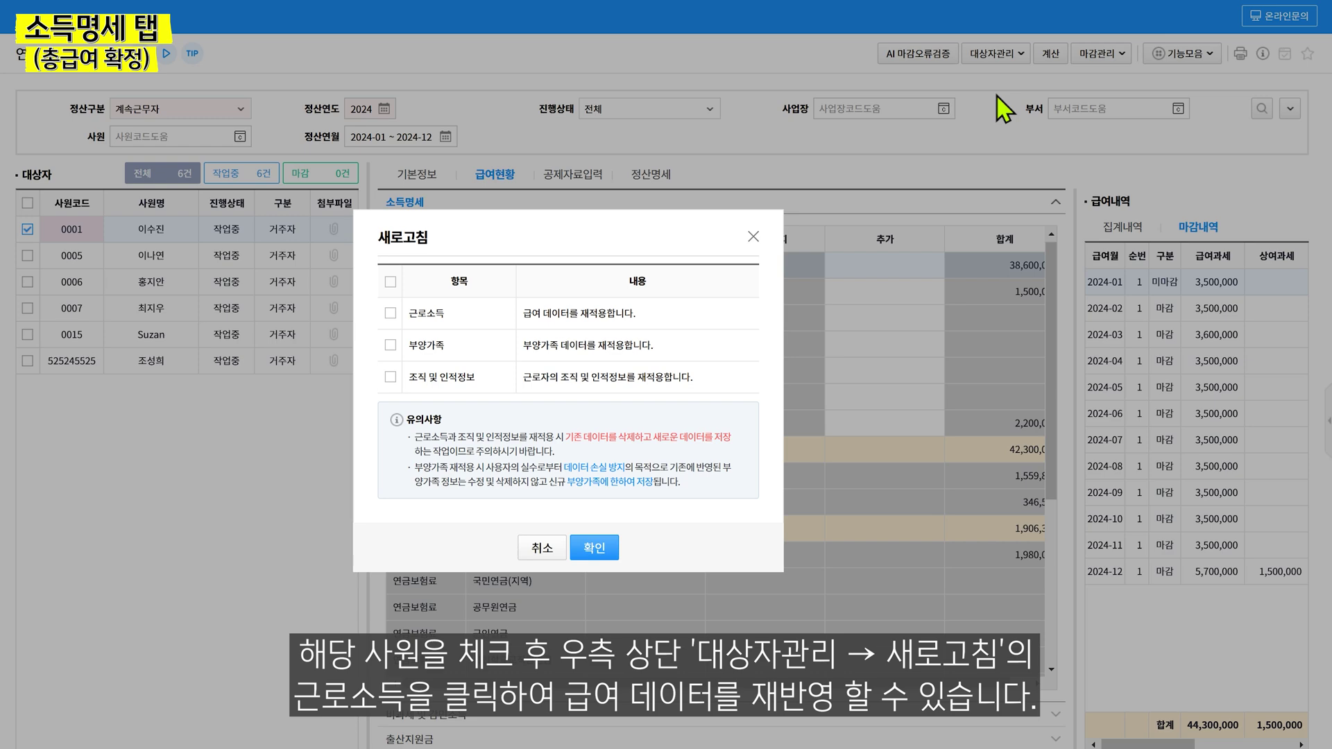
pyautogui.click(391, 313)
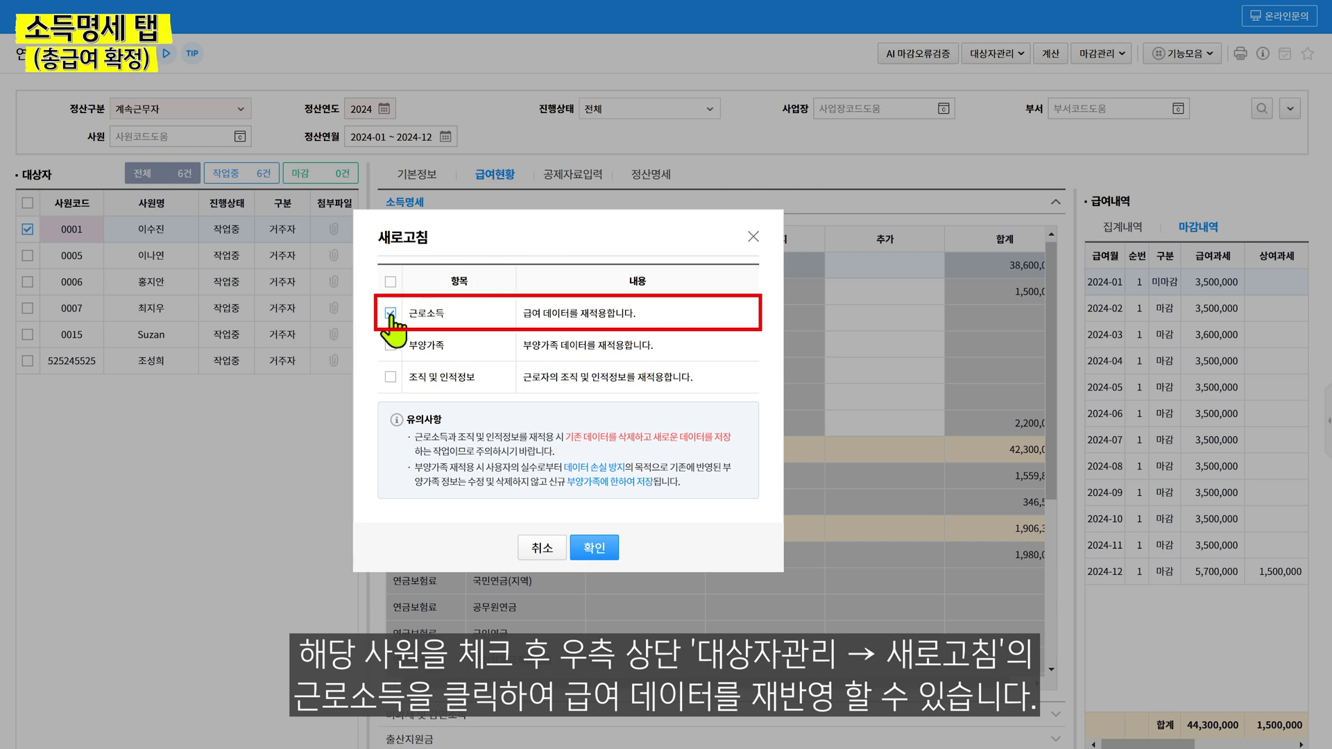
pyautogui.click(590, 541)
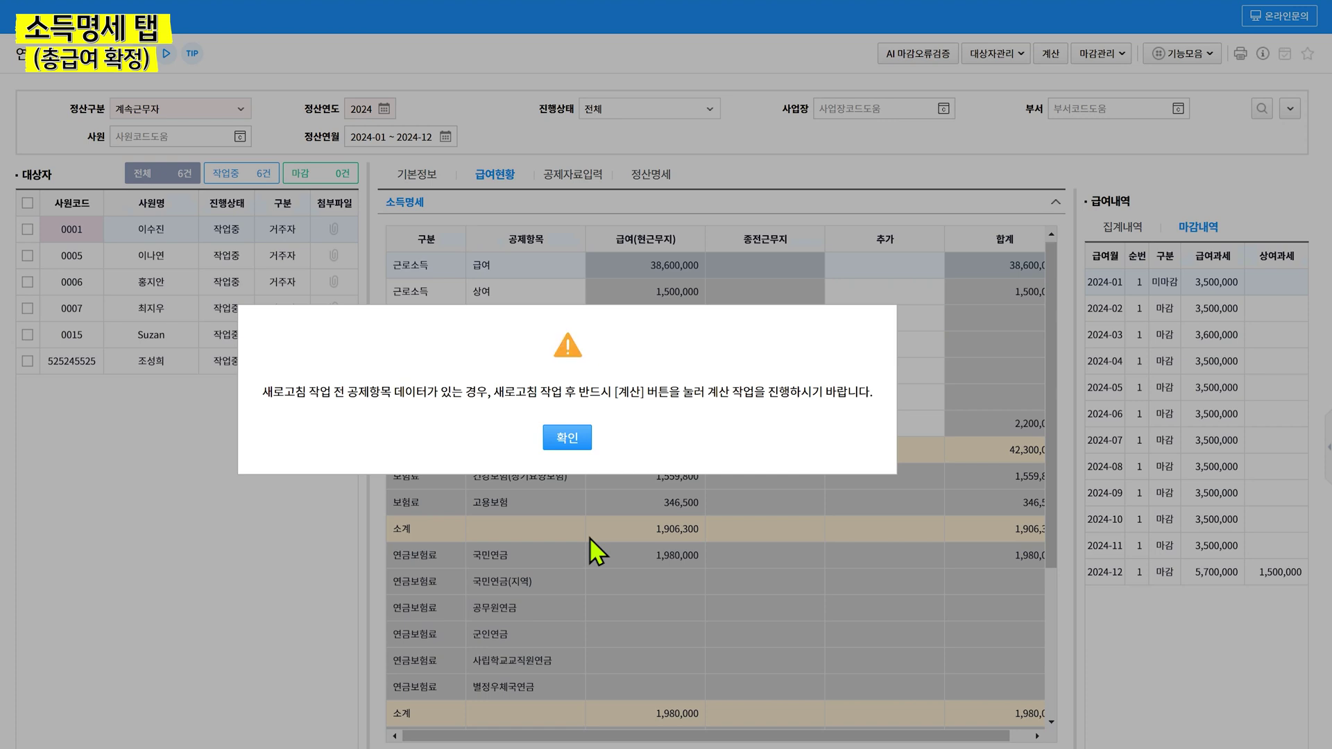
pyautogui.press('Return')
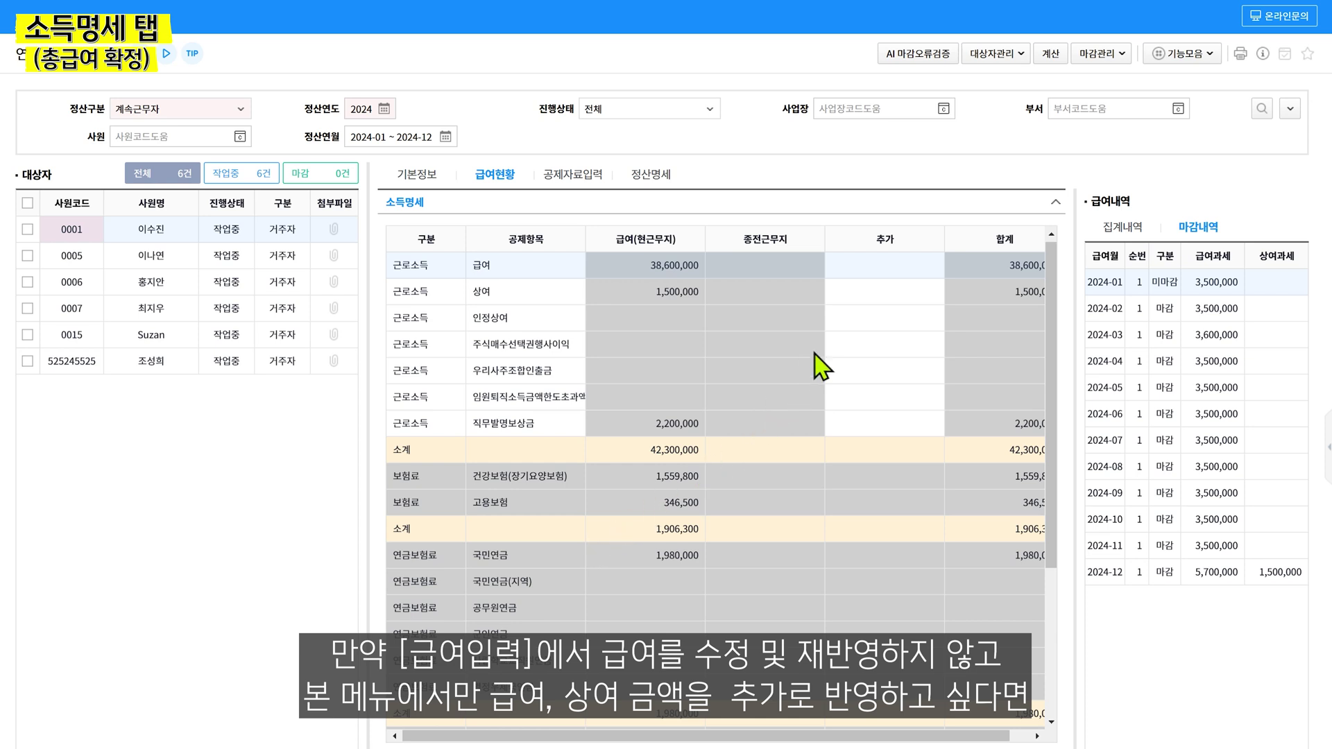
pyautogui.click(899, 277)
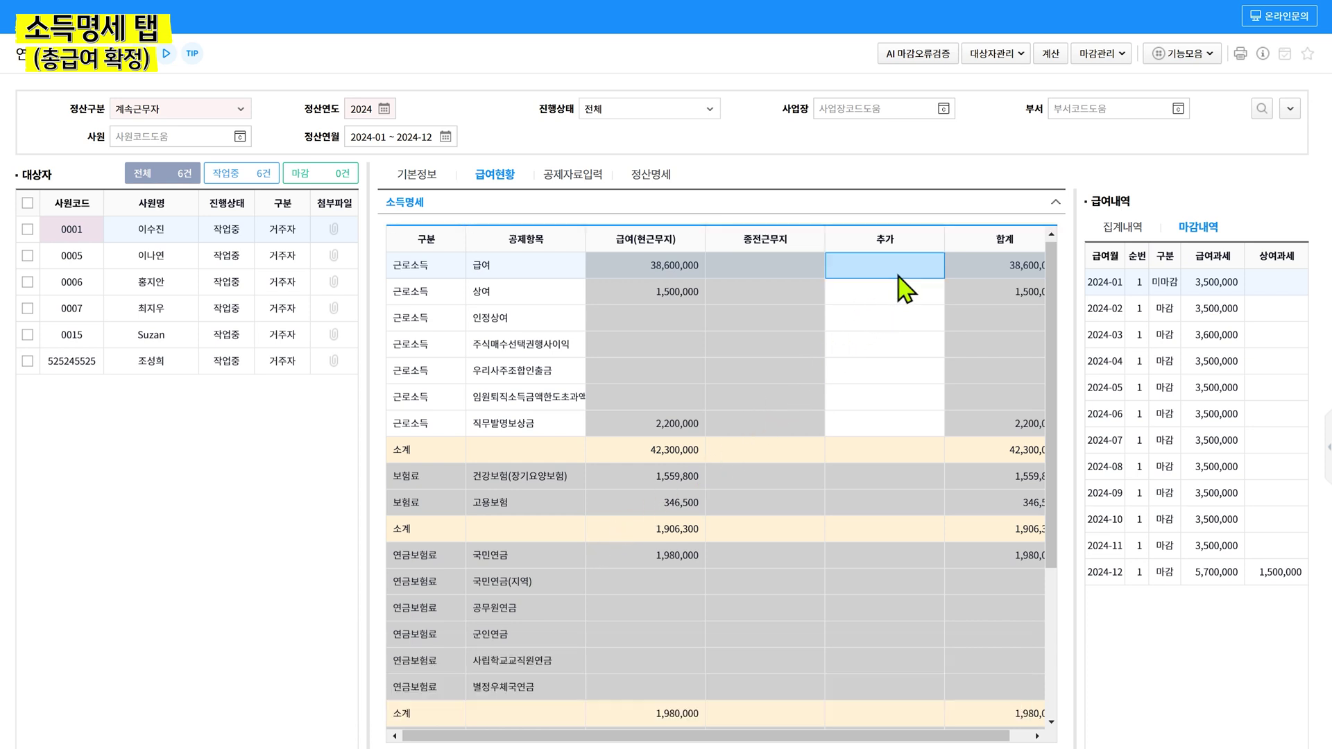
# Add 3,000,000 to the 급여 row's 추가 amount, raising its total to 41,600,000
pyautogui.write('3000000')
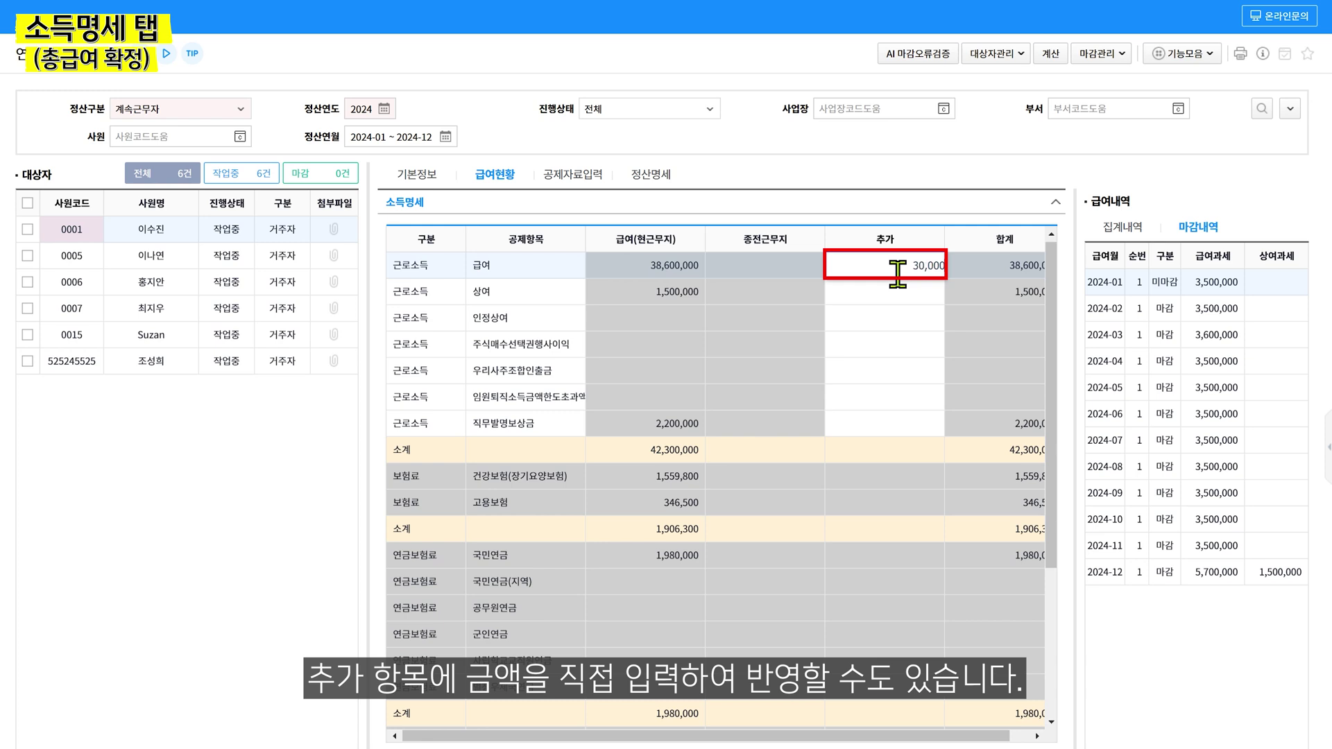
pyautogui.press('Return')
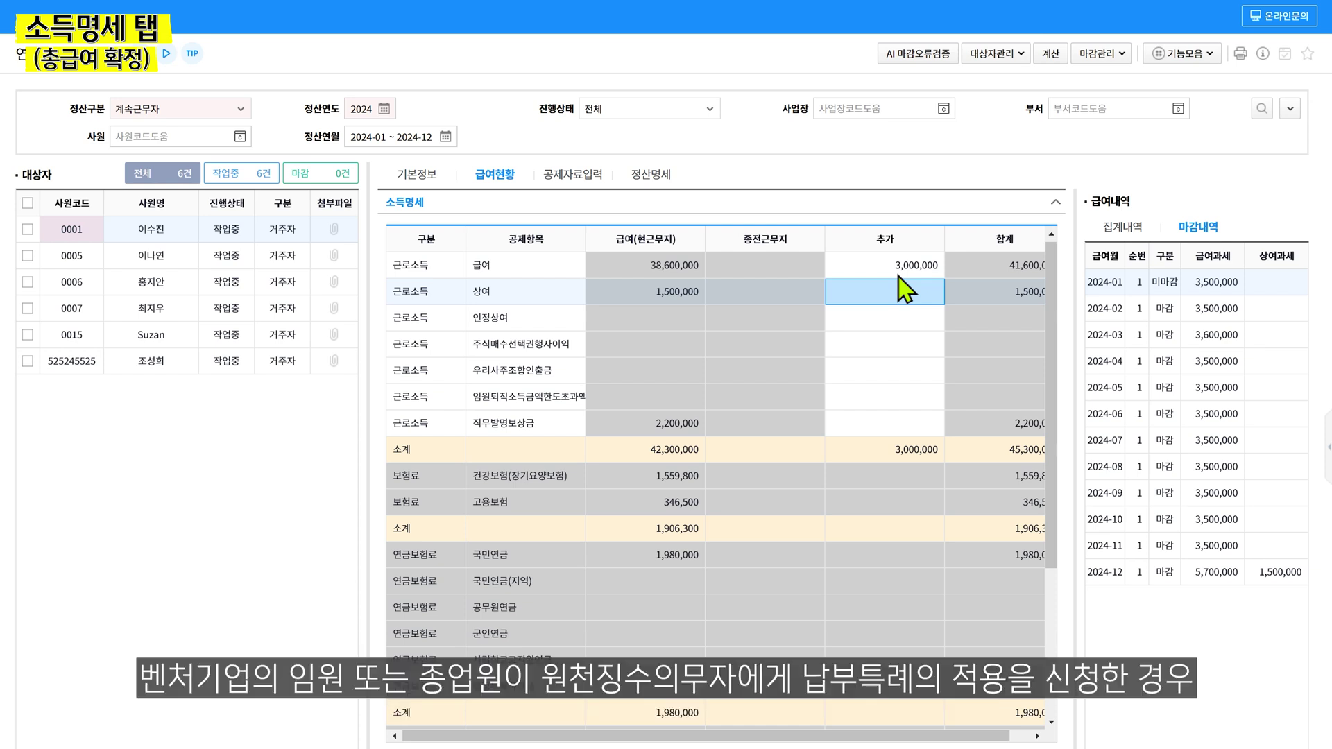
# Scroll down to the employee's empty 비과세소득 and 감면소득 tables
pyautogui.scroll(-3, 902, 287)
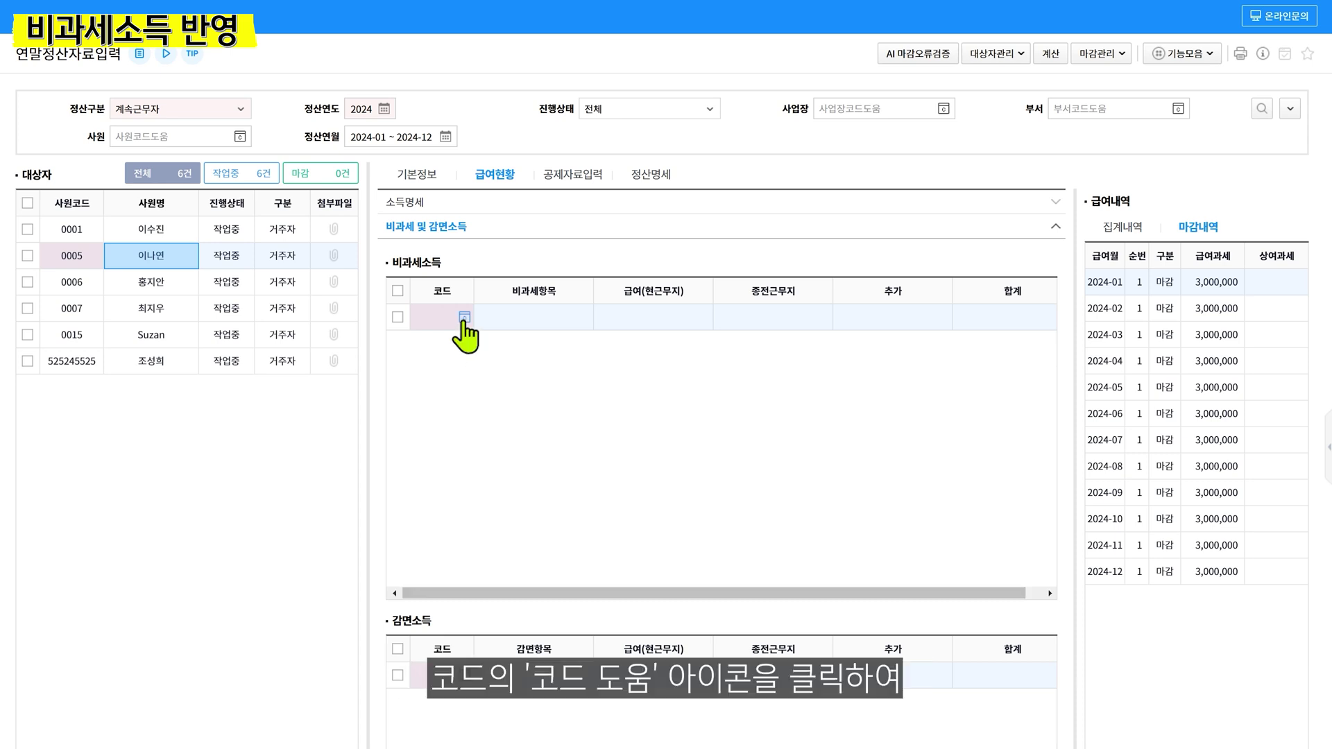
# Add code Q01 출산보육수당 to the 비과세소득 grid via a search for 출산보육수당
pyautogui.click(465, 317)
pyautogui.write('출산보육수당')
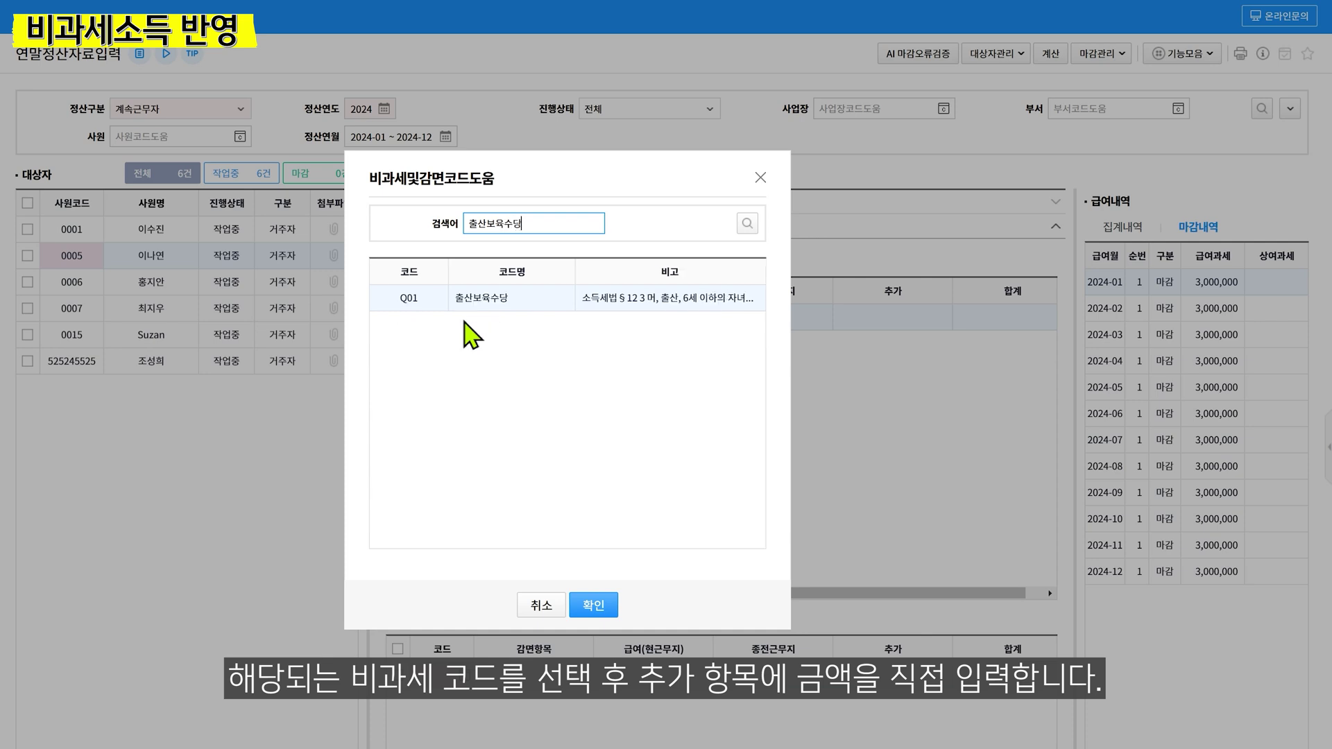
pyautogui.click(477, 304)
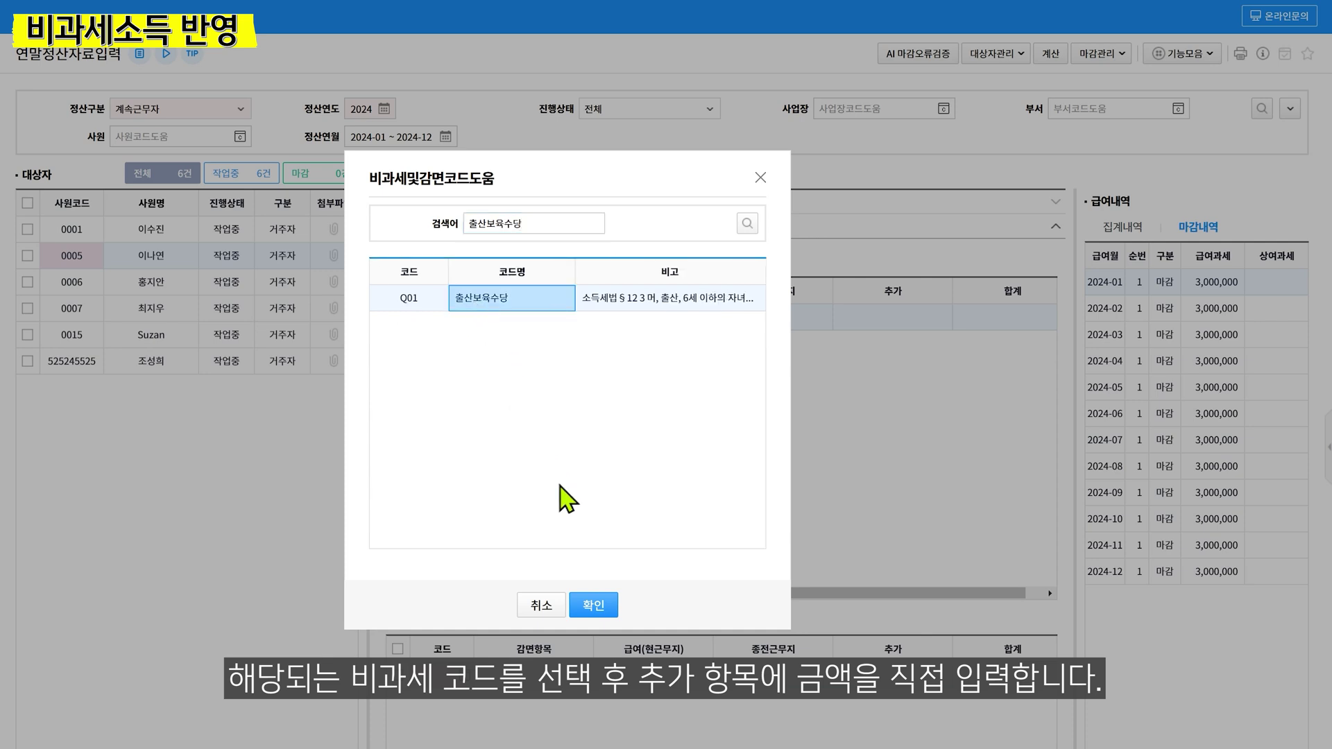
pyautogui.click(595, 610)
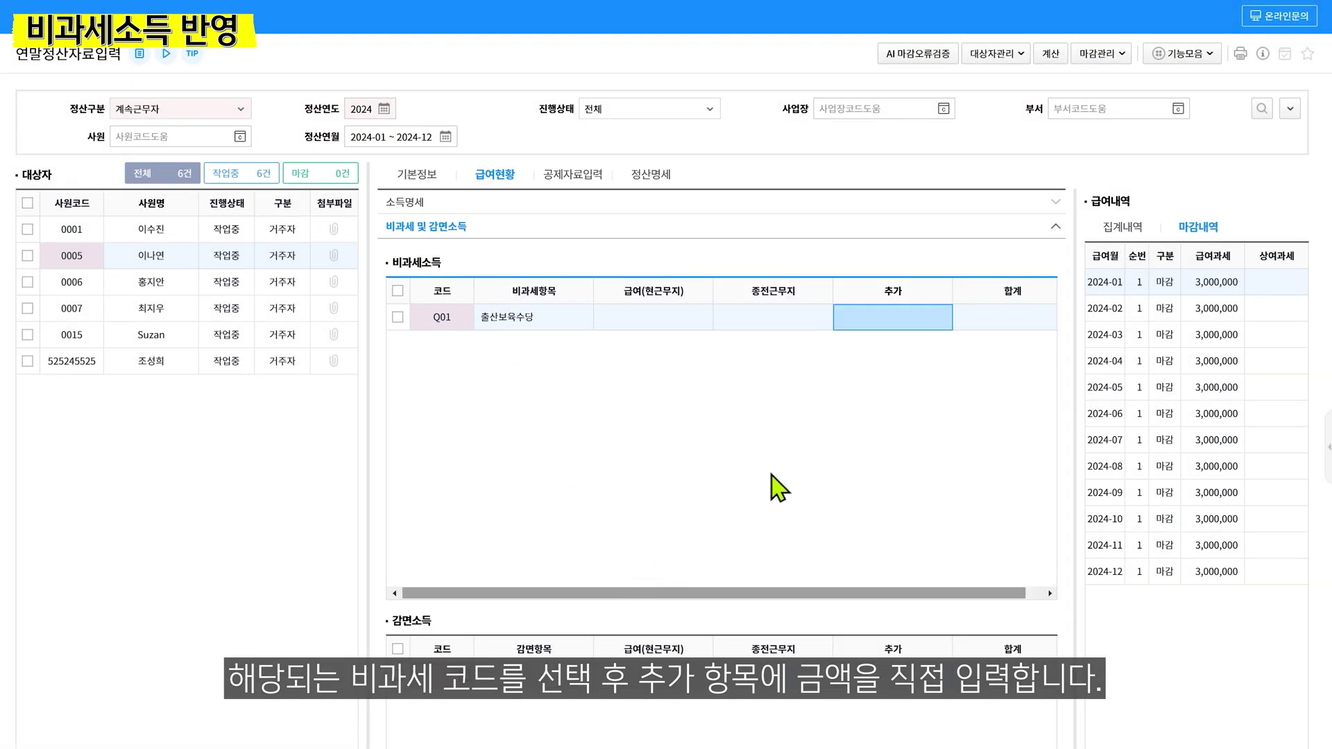
# Enter 1,000,000 as Q01's 추가 amount
pyautogui.click(871, 324)
pyautogui.write('1,000,000')
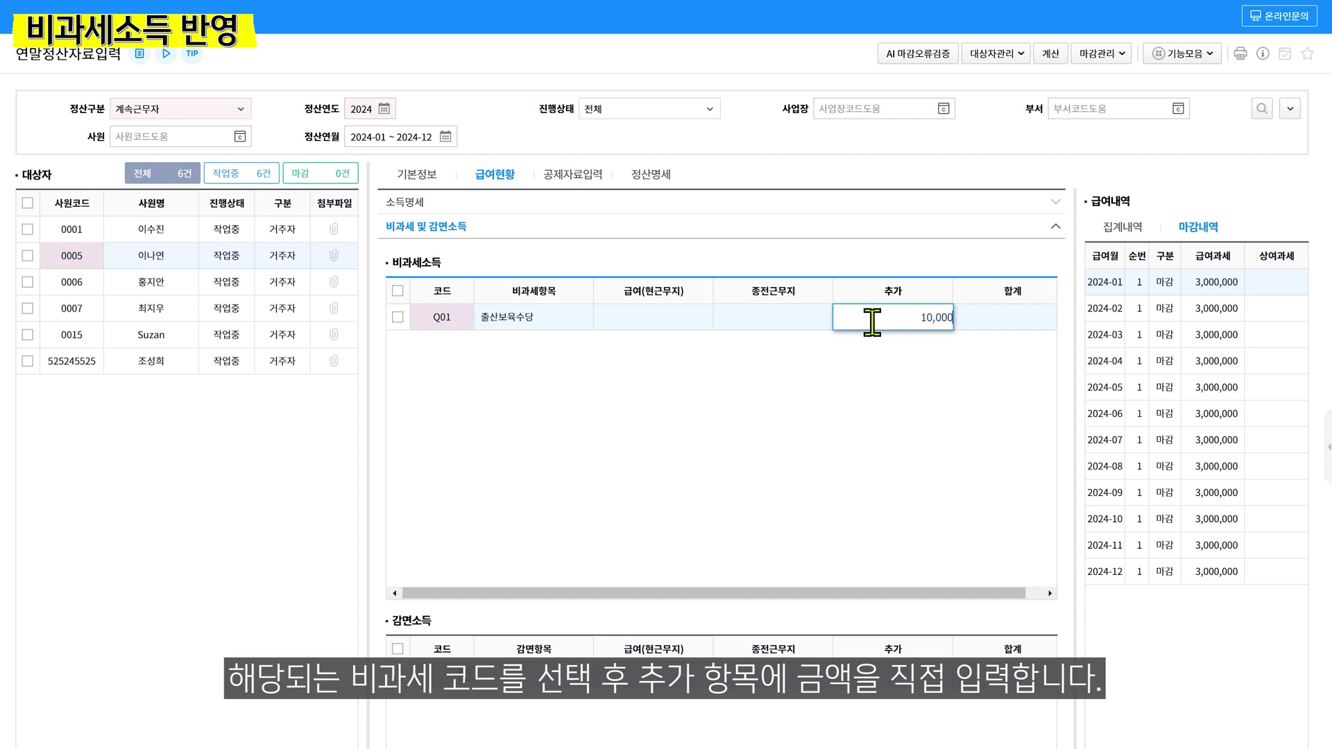
pyautogui.press('Return')
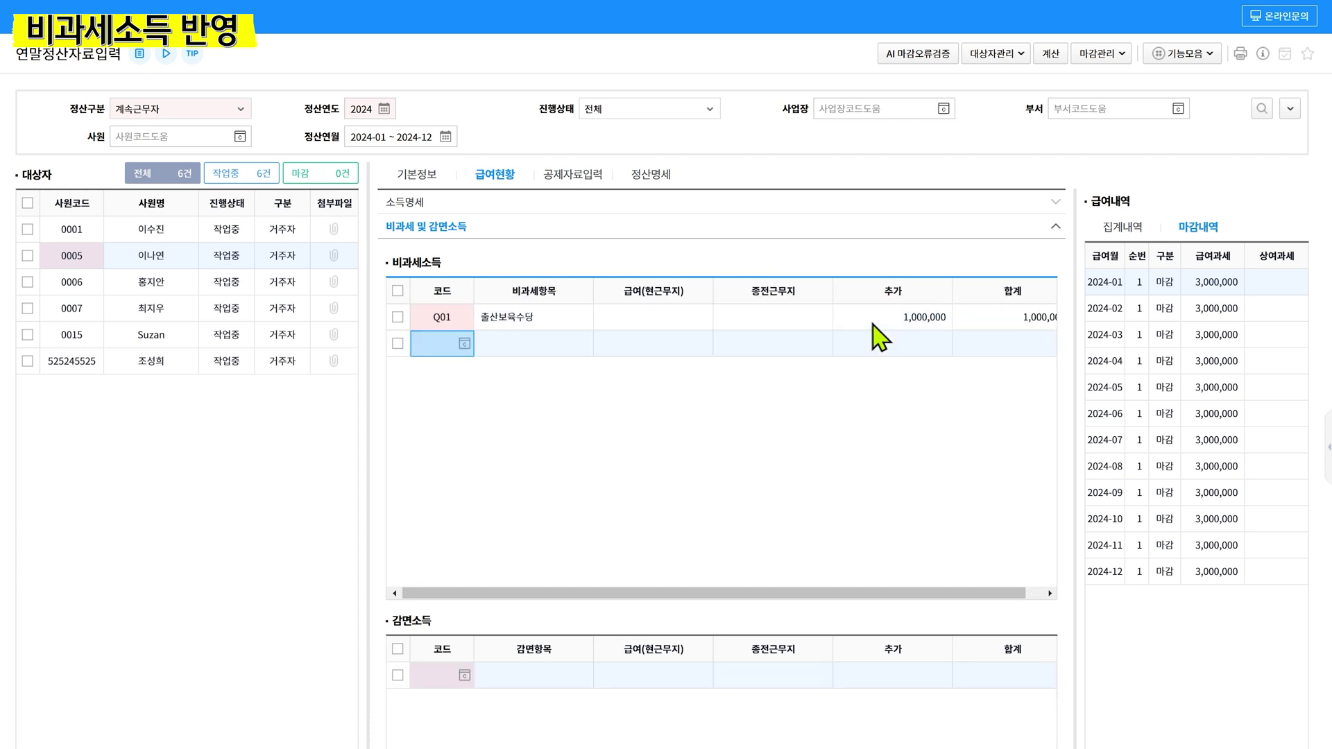
pyautogui.press('F2')
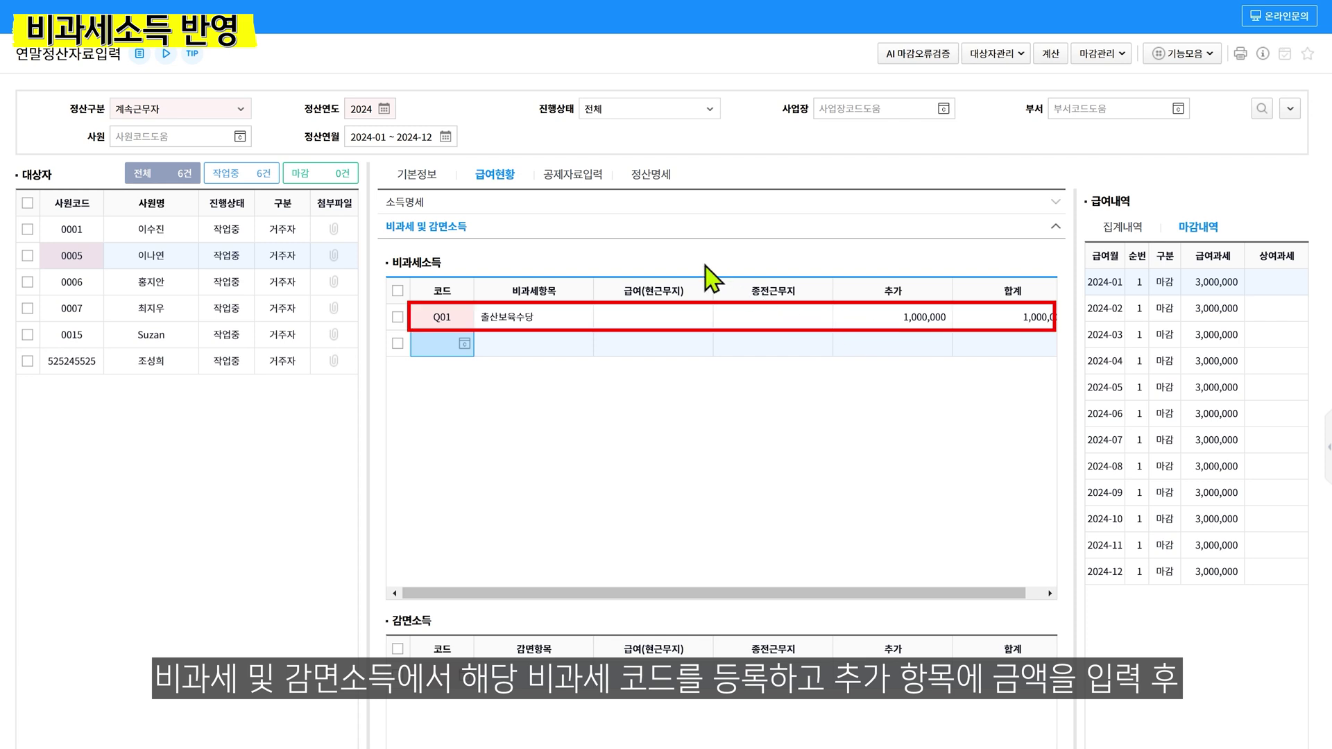
pyautogui.click(510, 204)
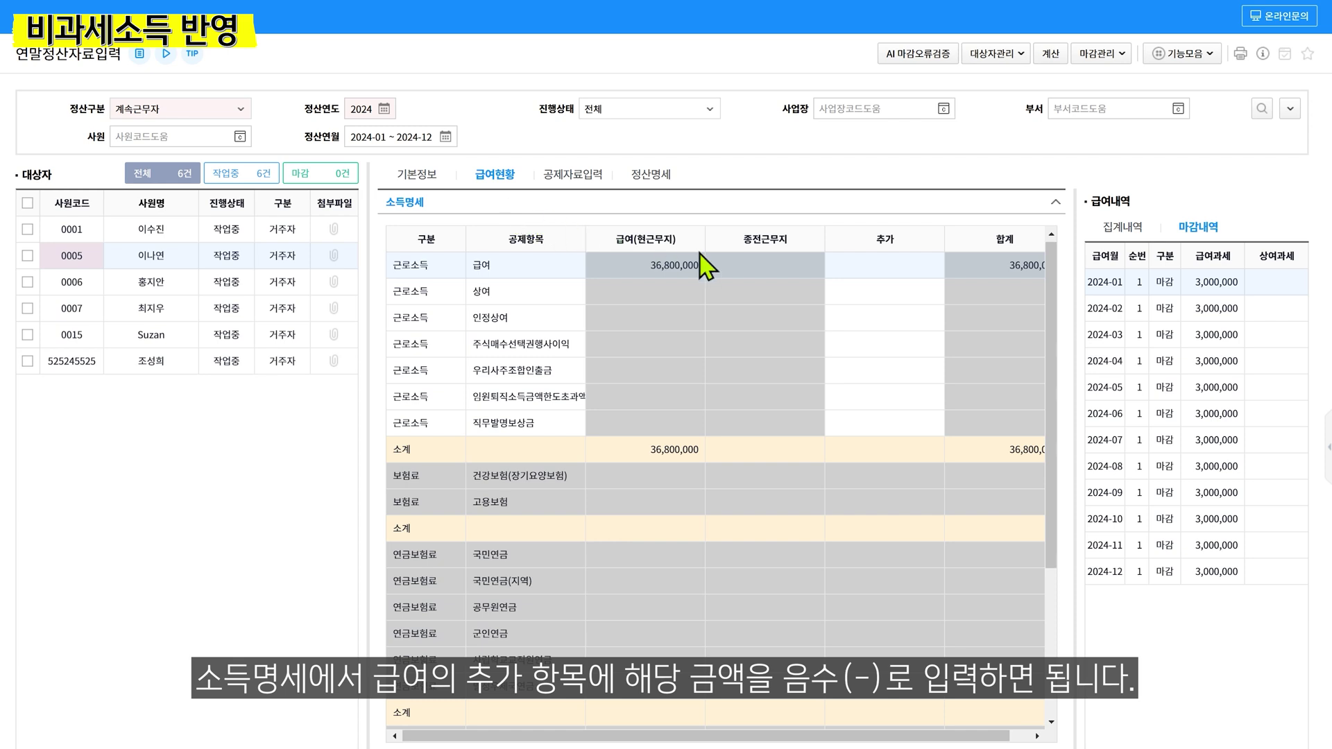
pyautogui.click(871, 266)
pyautogui.write('-1,')
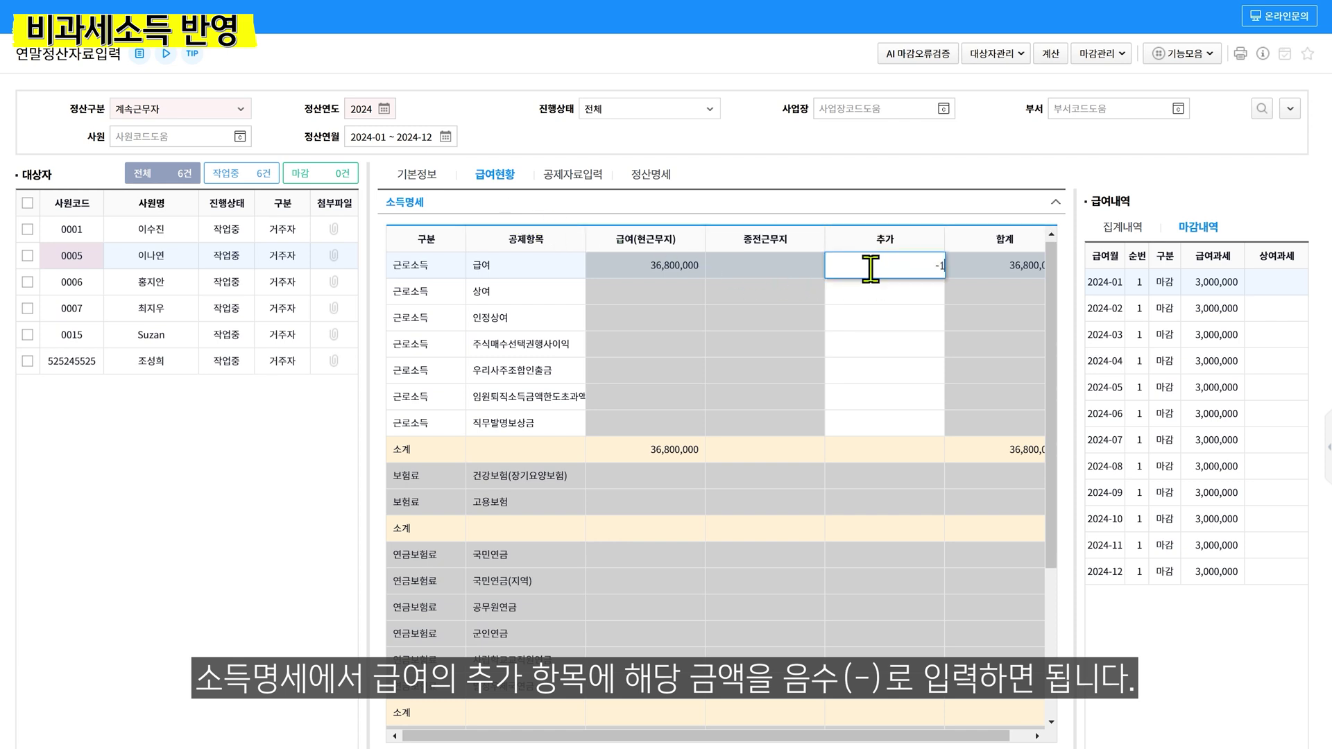
pyautogui.write('000,000')
pyautogui.press('Return')
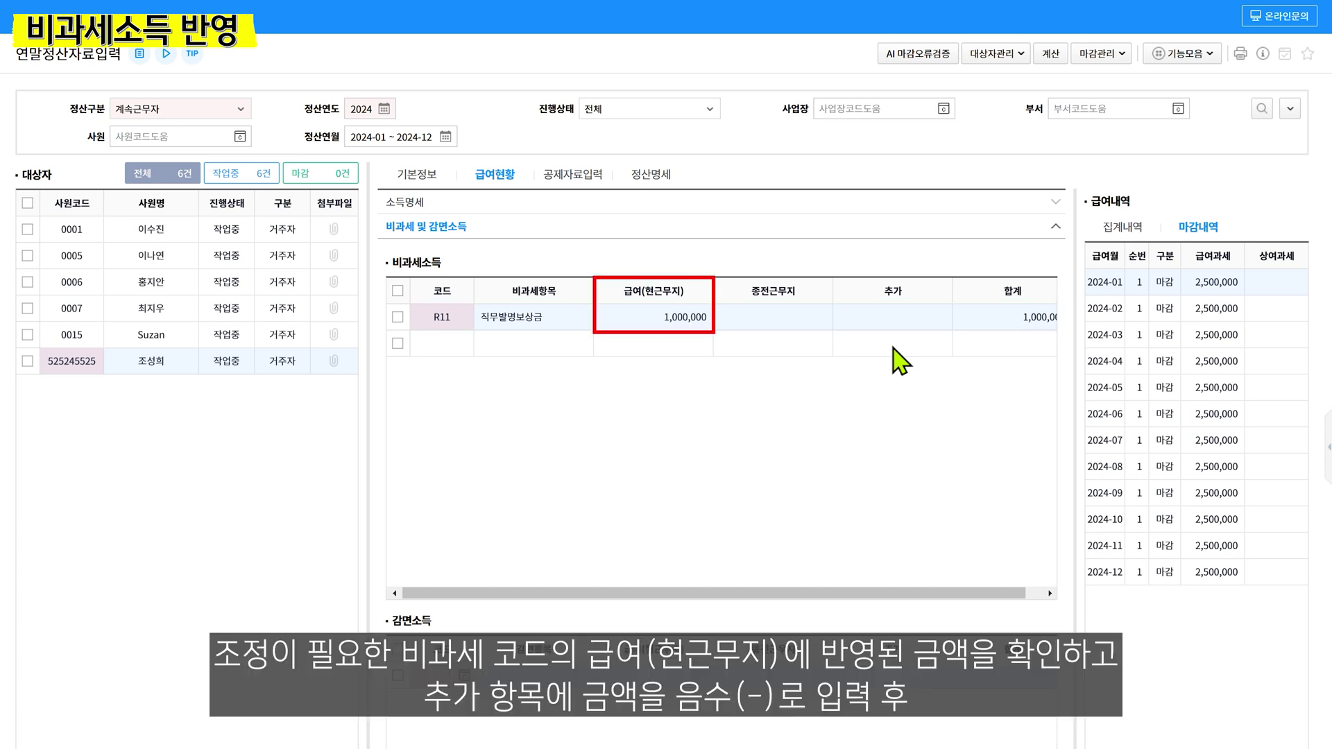
# Enter -1,000,000 as the R11 row's 추가 amount
pyautogui.click(897, 327)
pyautogui.write('-1,000,000')
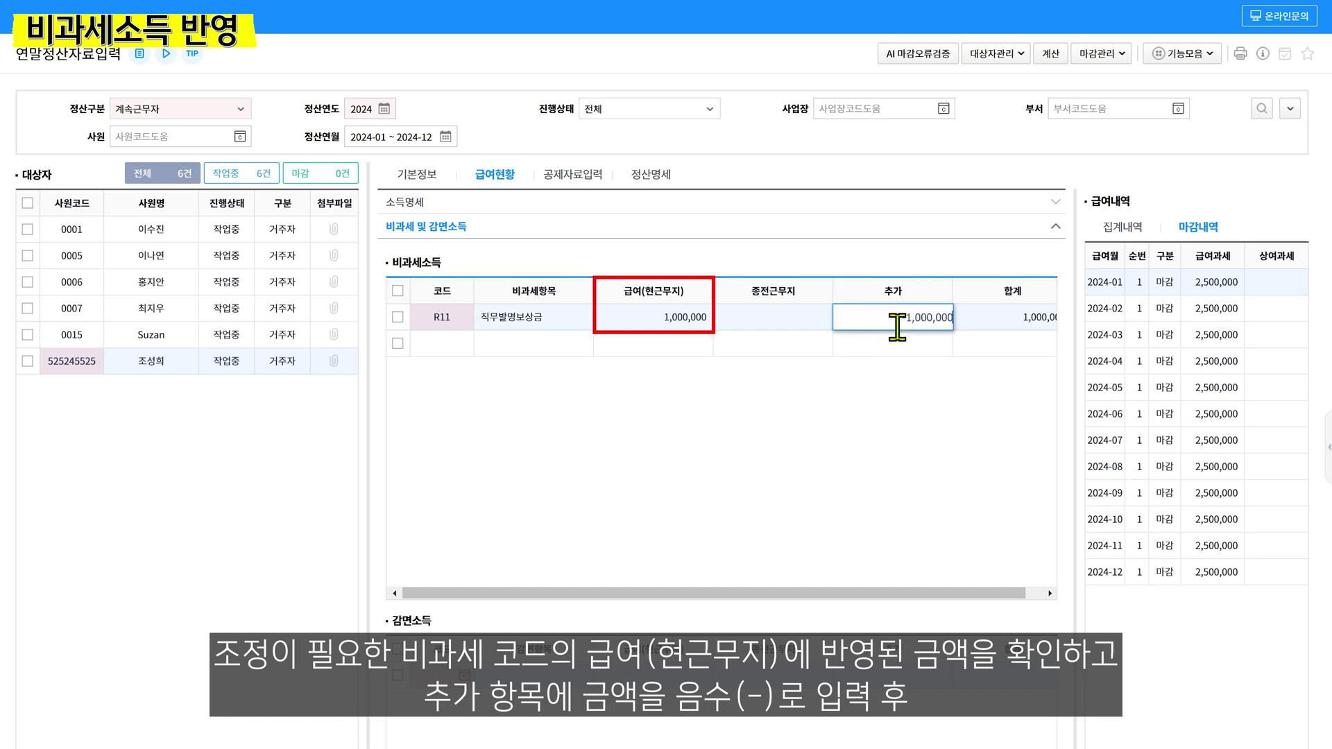
pyautogui.press('Return')
# Expand 소득명세 and add 1,000,000 to the 급여 row's 추가 amount
pyautogui.click(494, 207)
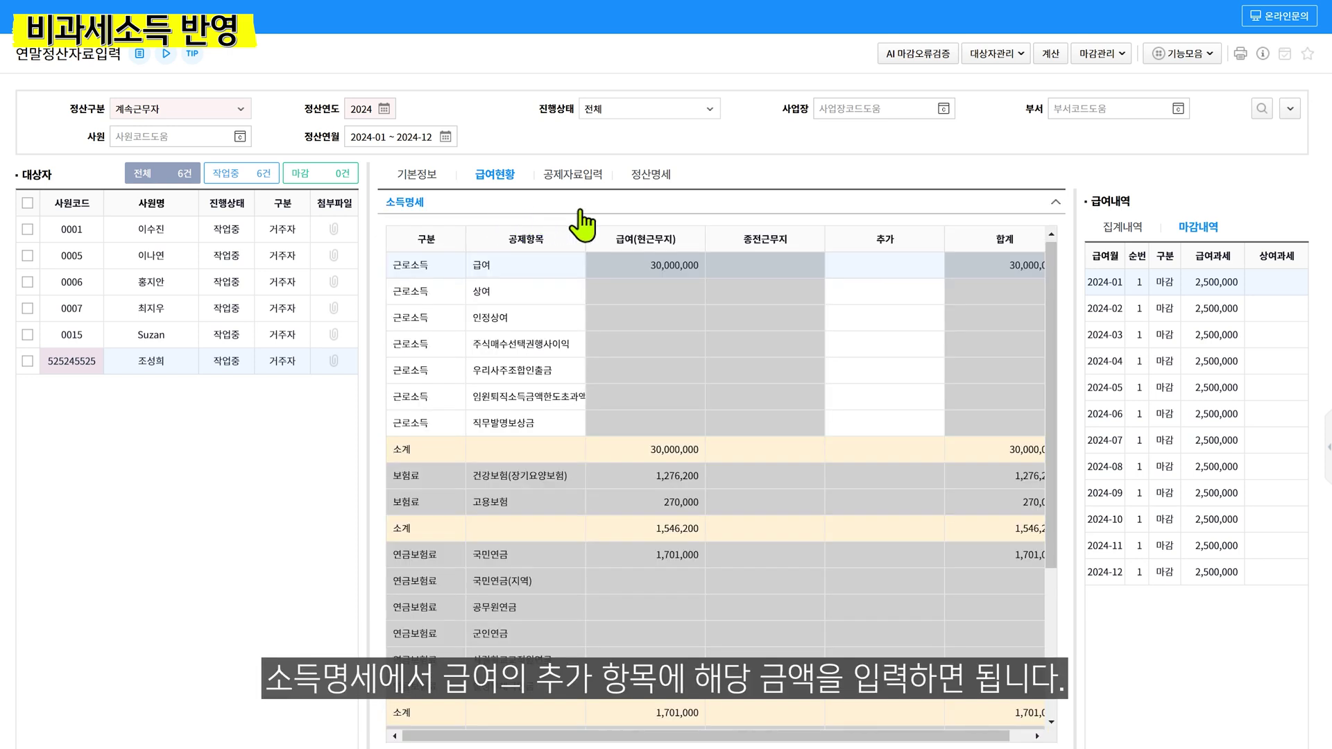
pyautogui.click(884, 268)
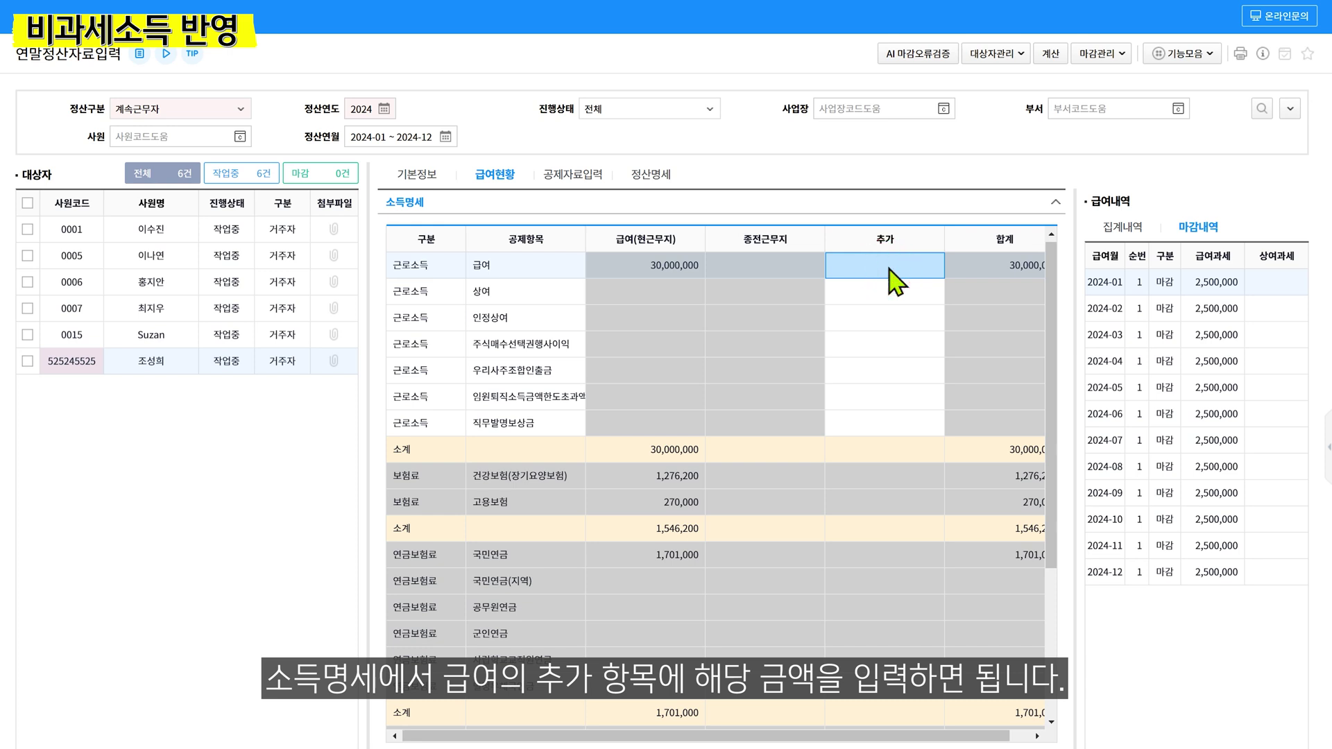
pyautogui.write('1,000,000')
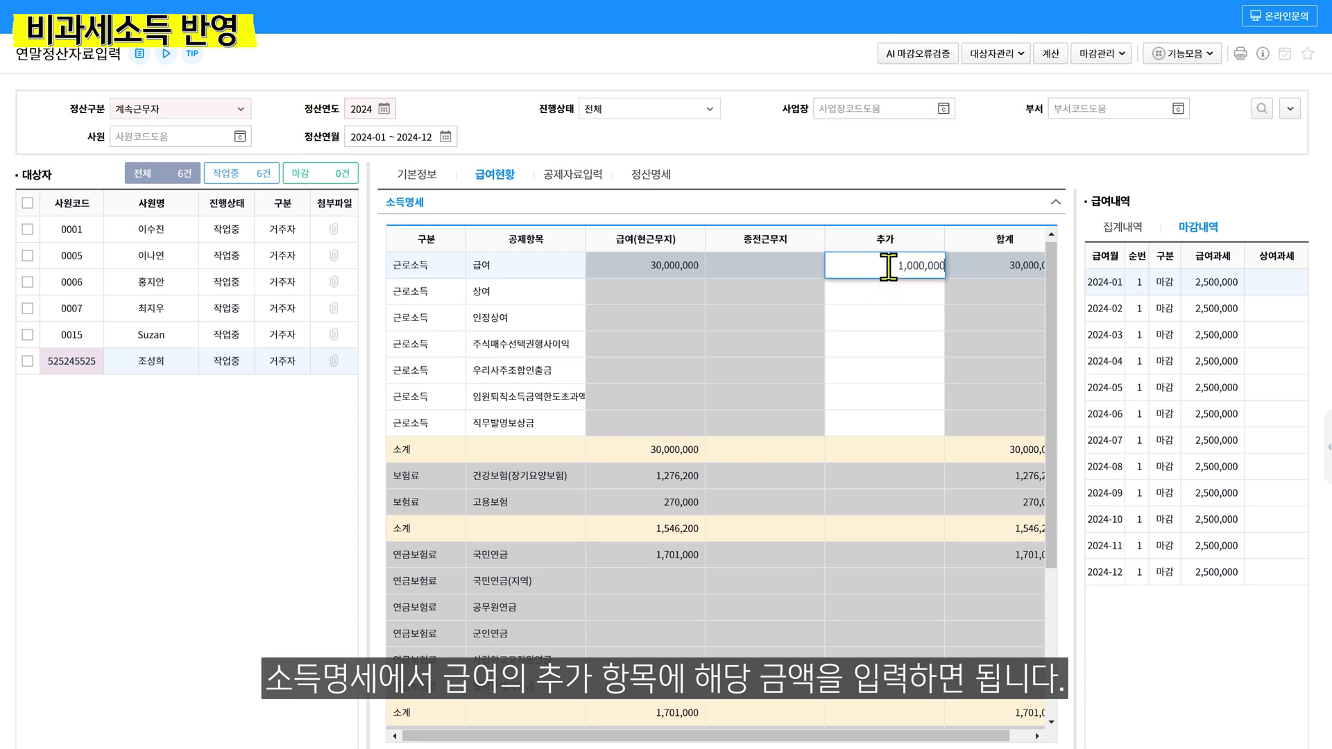
pyautogui.press('Return')
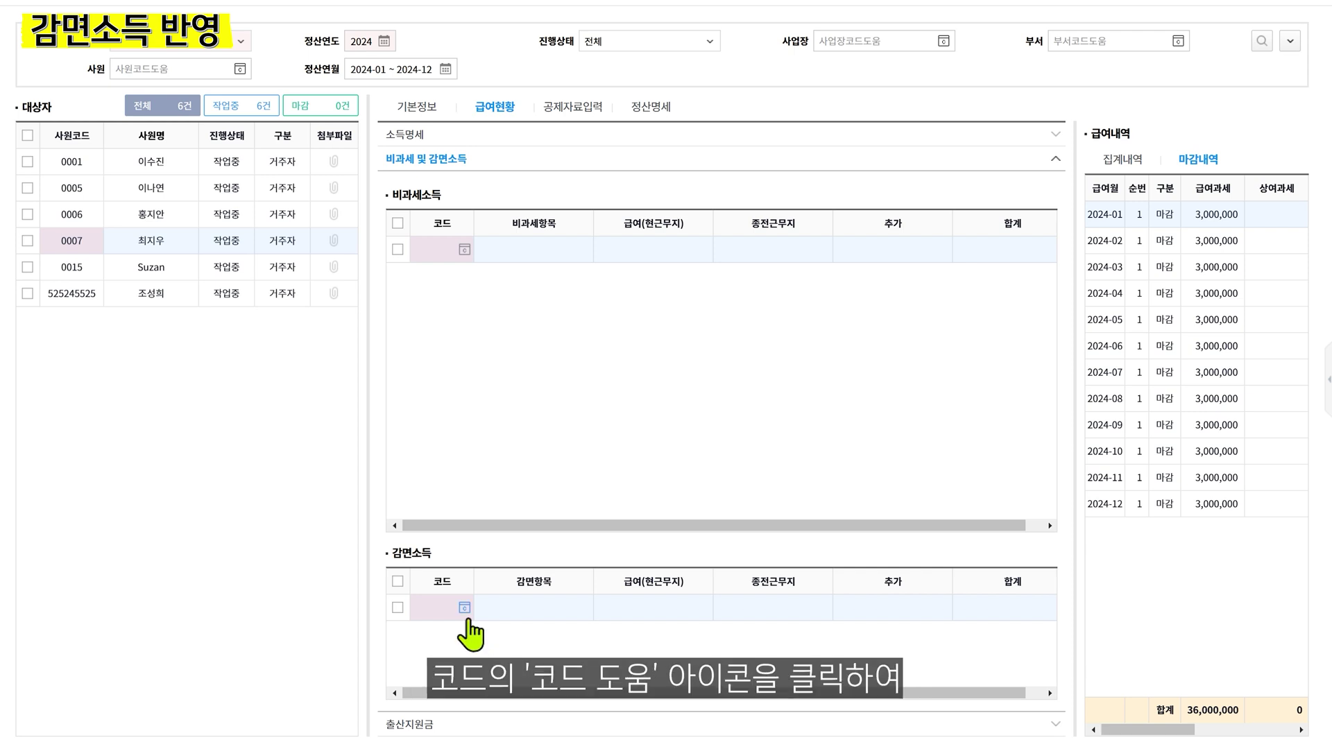
# Add reduced-income code T13 to 감면소득 with a 3,000,000 추가 amount
pyautogui.click(464, 608)
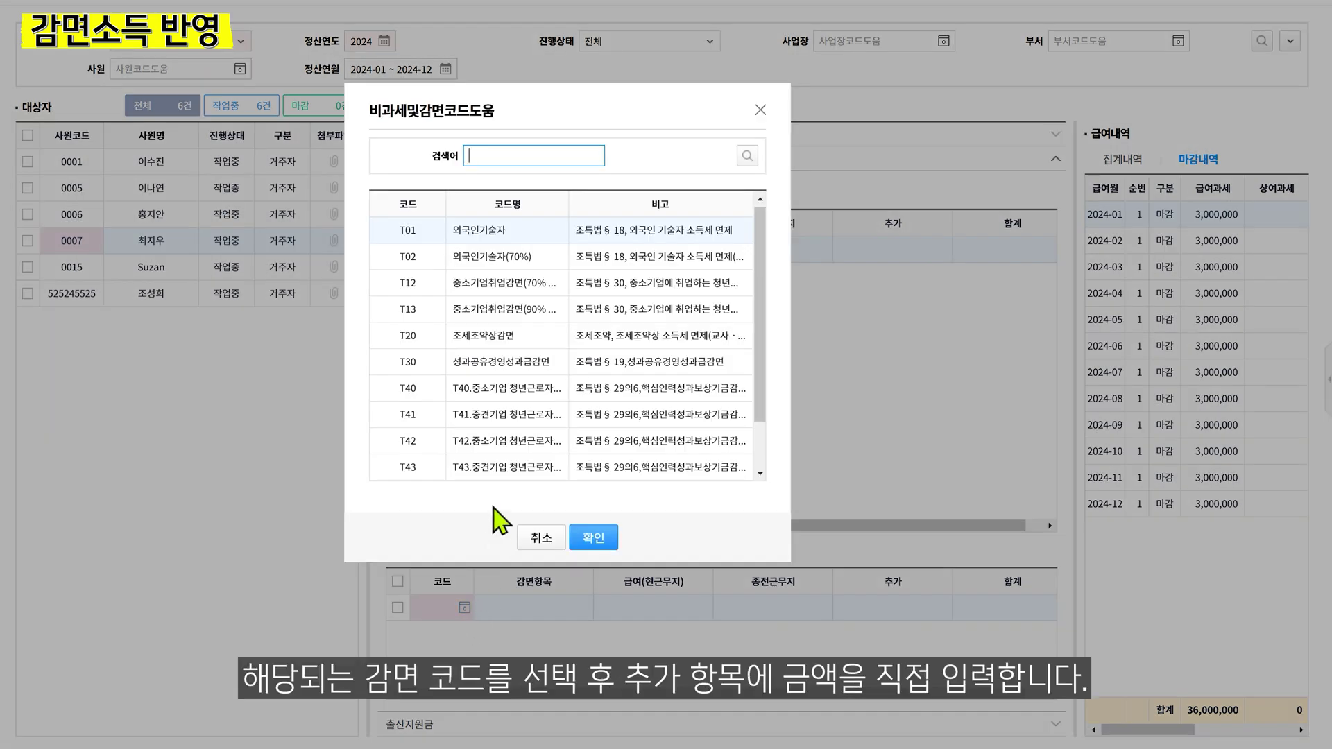
pyautogui.click(510, 311)
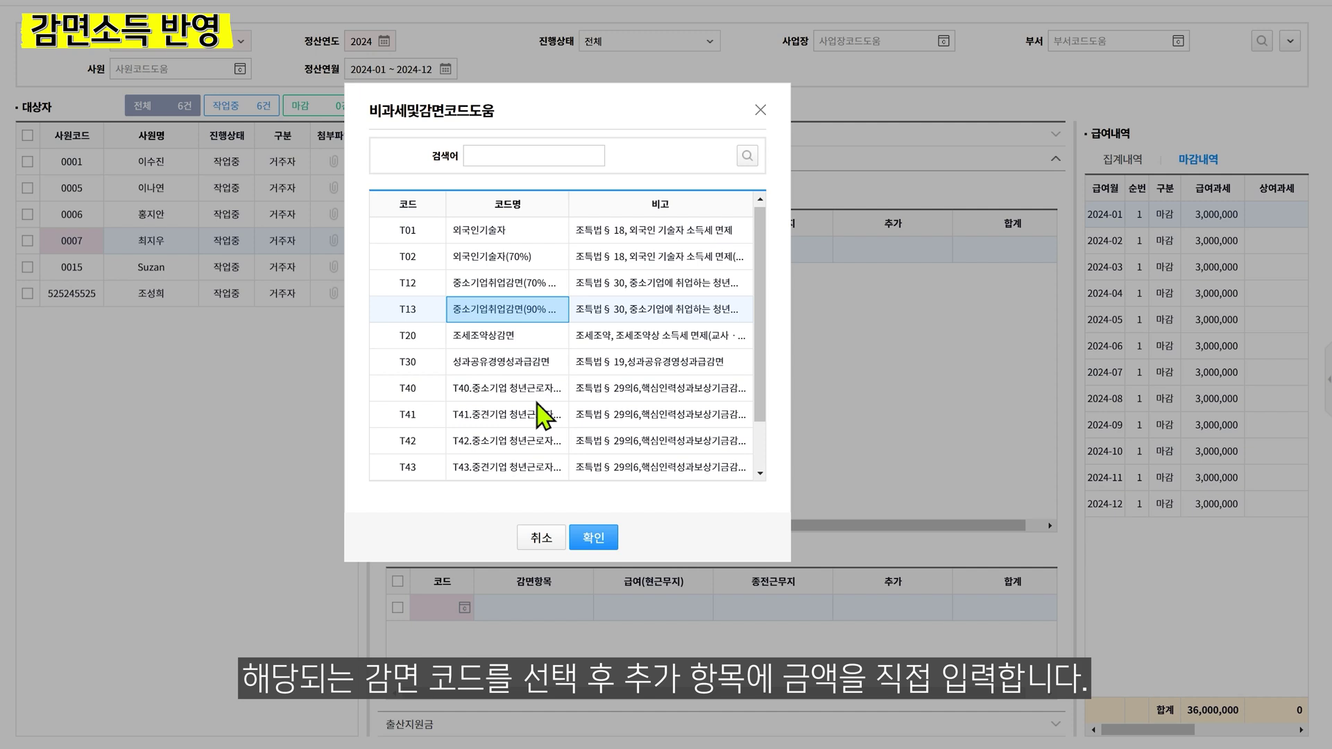
pyautogui.click(593, 538)
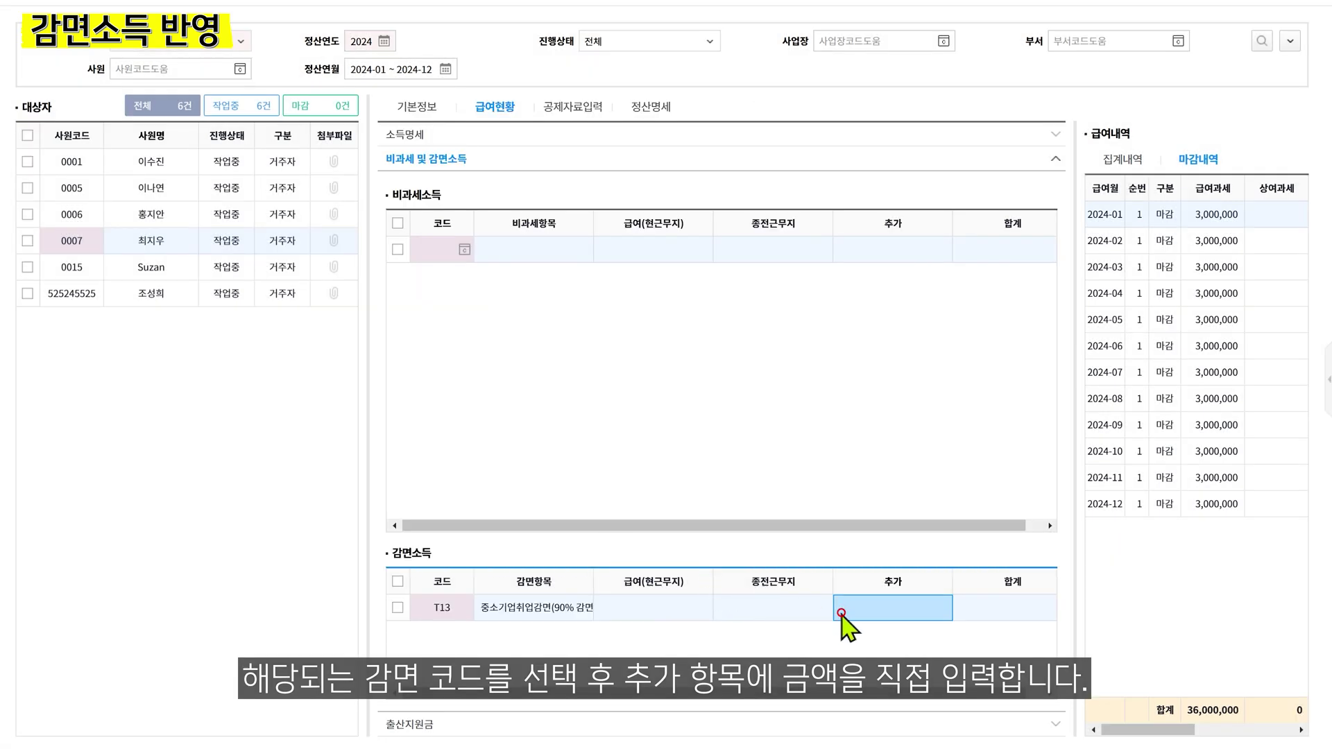
pyautogui.click(840, 610)
pyautogui.write('3,000,000')
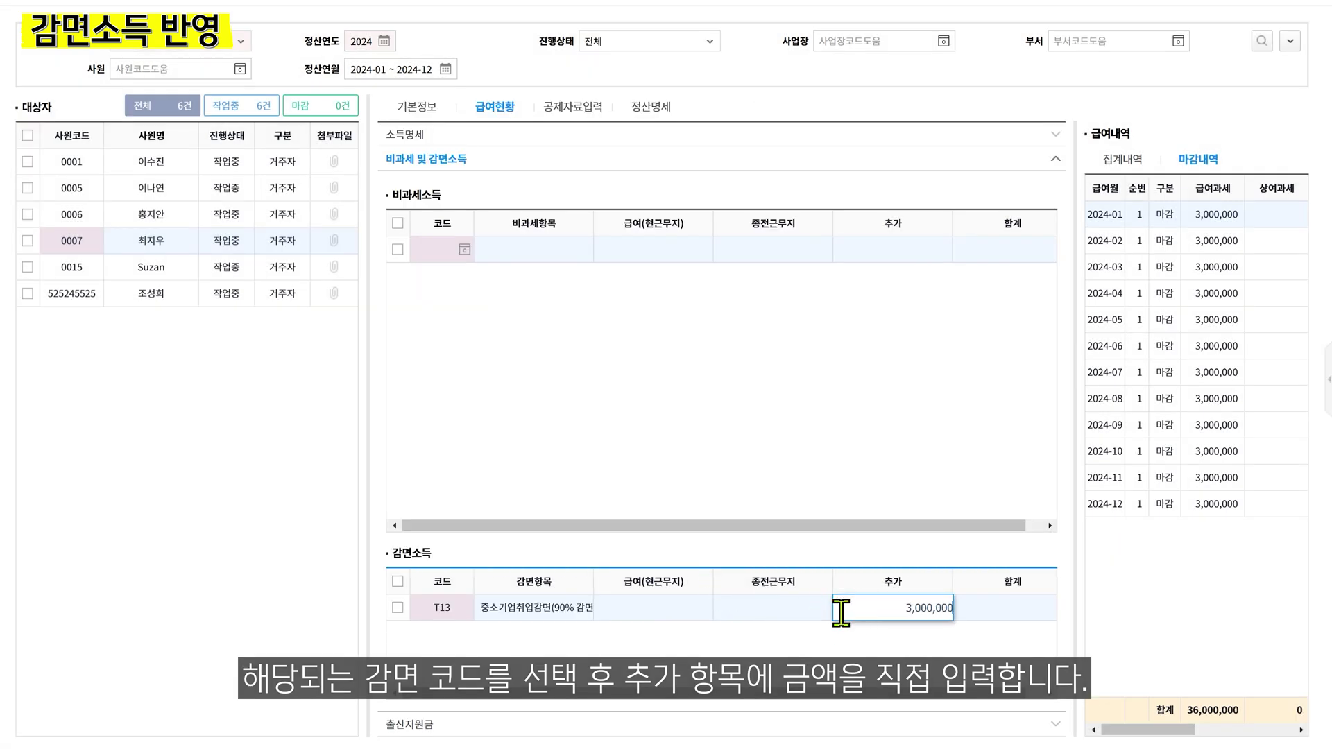
pyautogui.press('Tab')
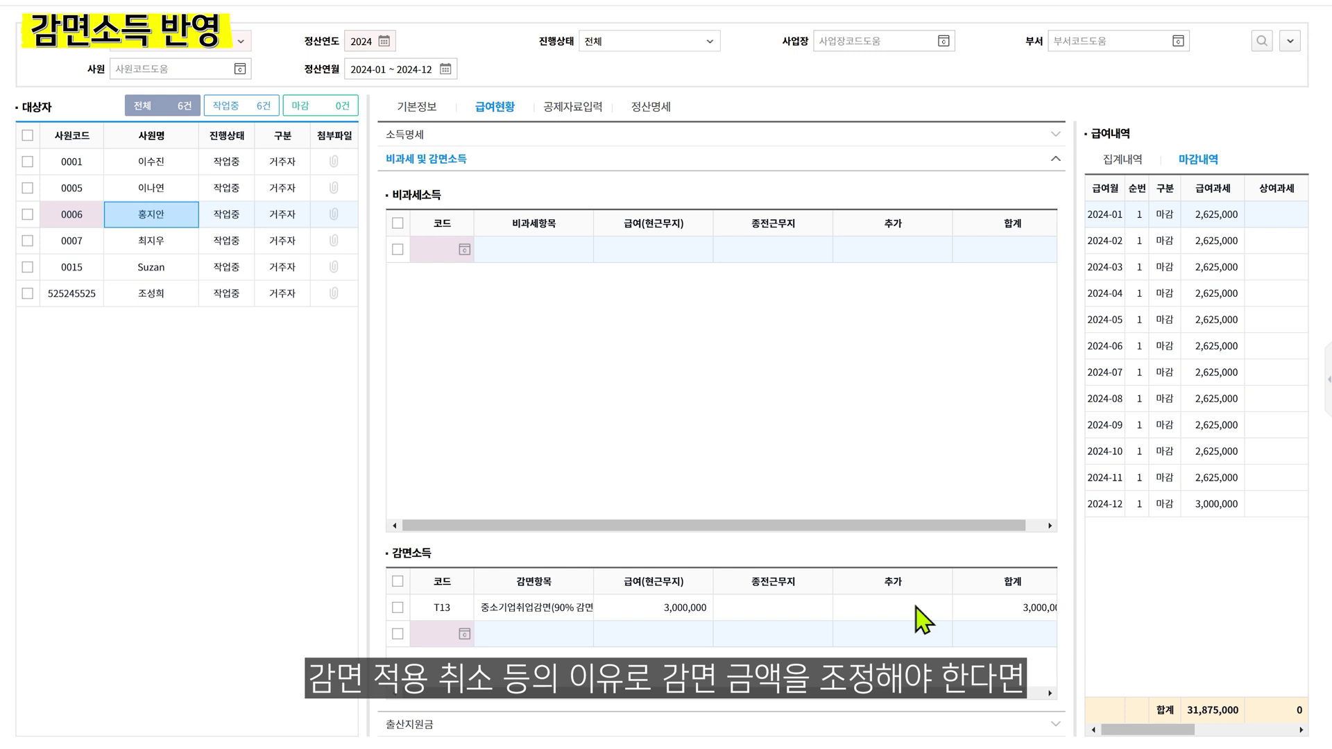
# Enter 2,700,000 as T13's 추가 amount, bringing its total to 5,700,000
pyautogui.click(915, 609)
pyautogui.click(916, 608)
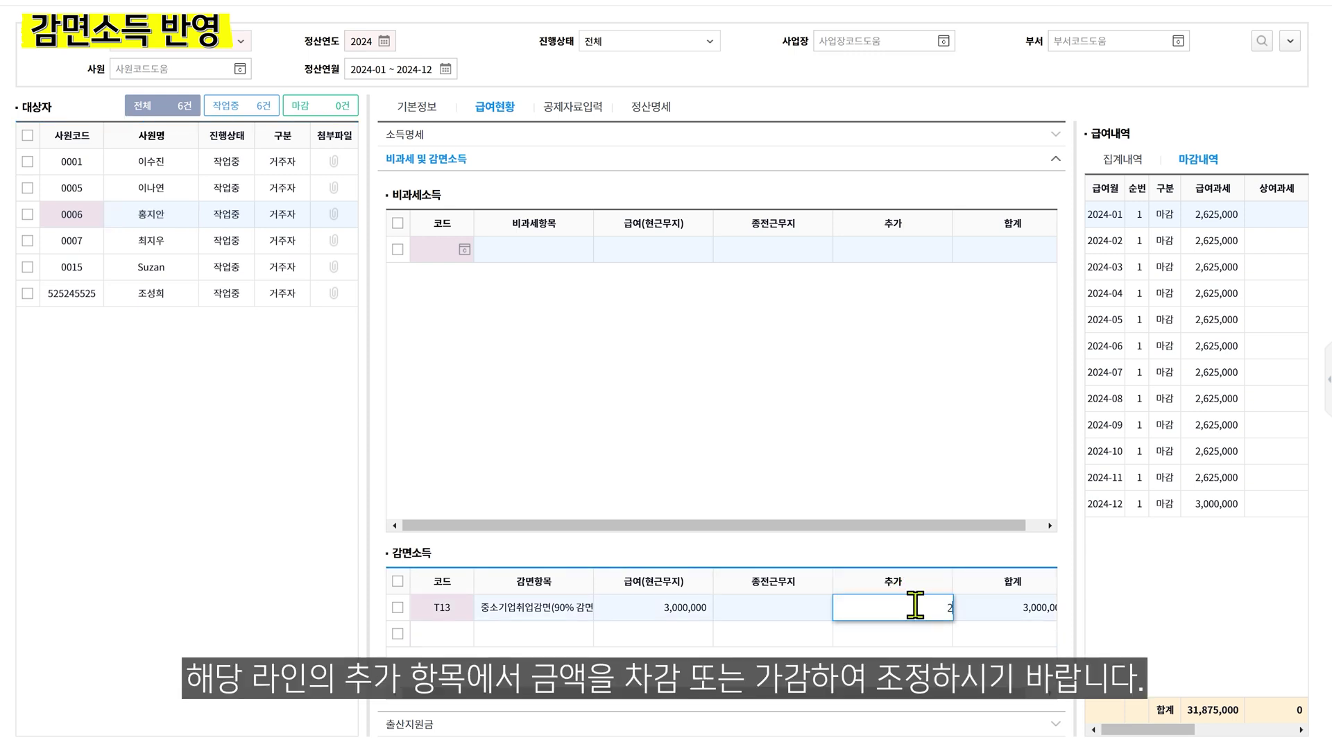
pyautogui.write('2,700,000')
pyautogui.press('Return')
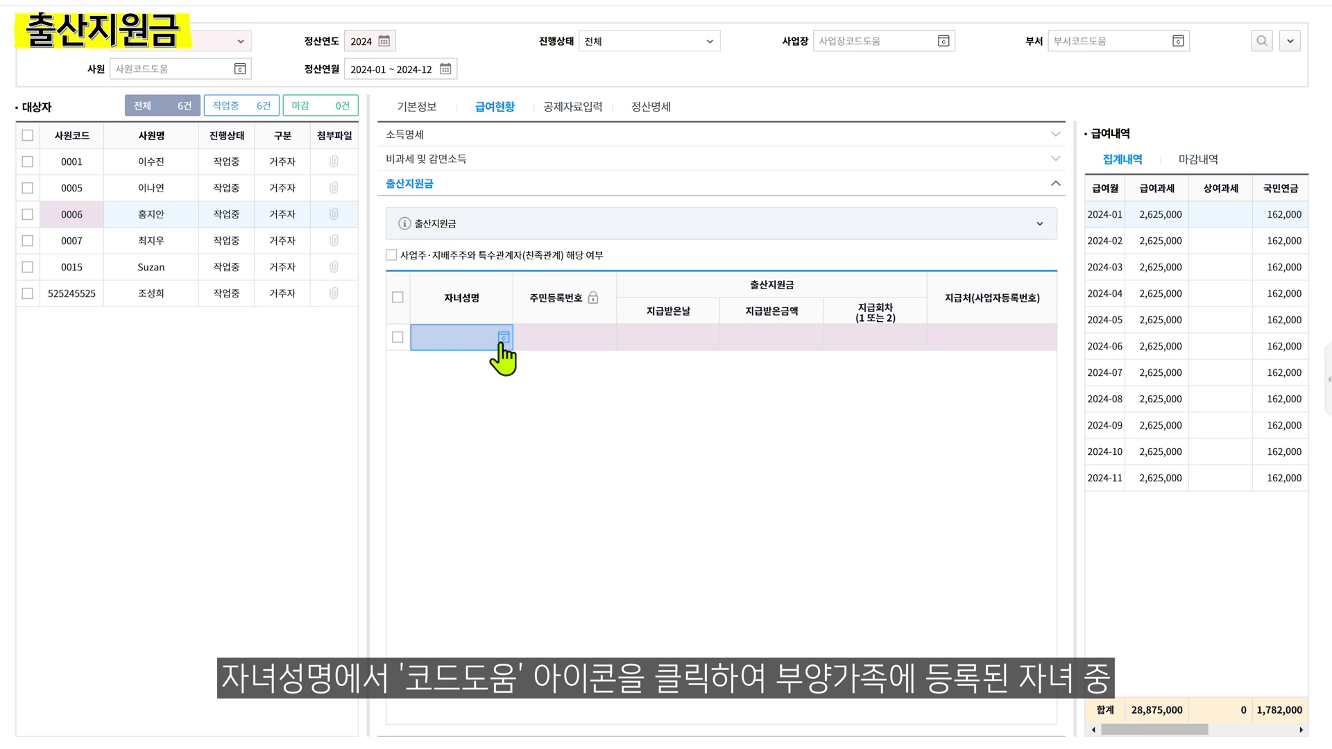
# Fill the 출산지원금 row's child with dependent 004 from the dependents list
pyautogui.click(501, 338)
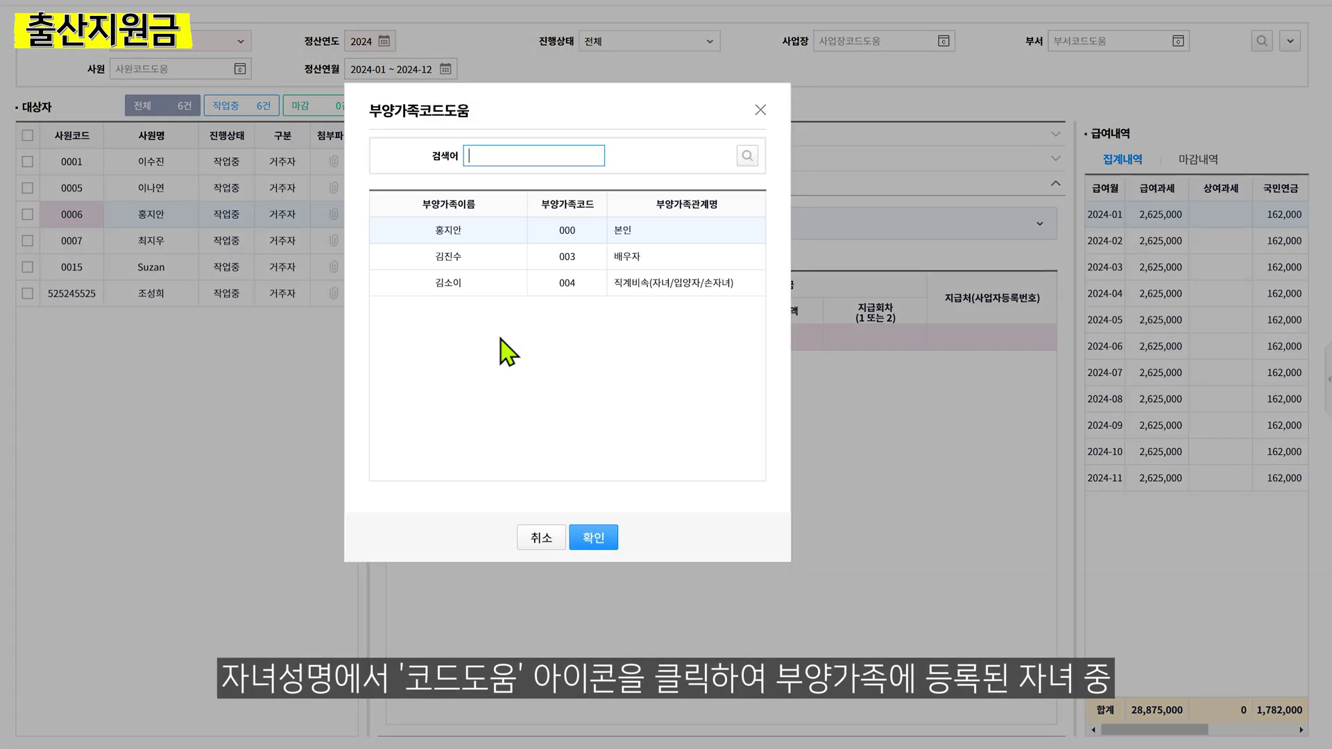
pyautogui.click(534, 285)
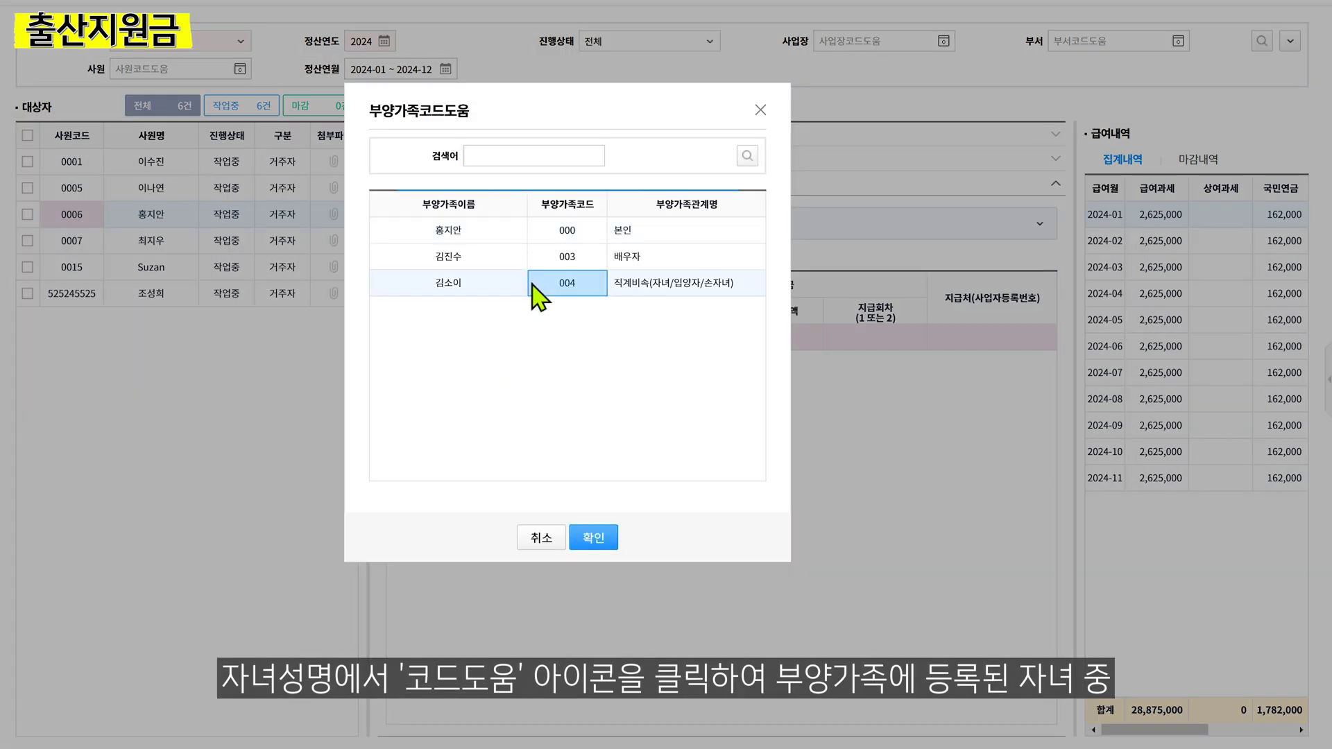
pyautogui.click(592, 538)
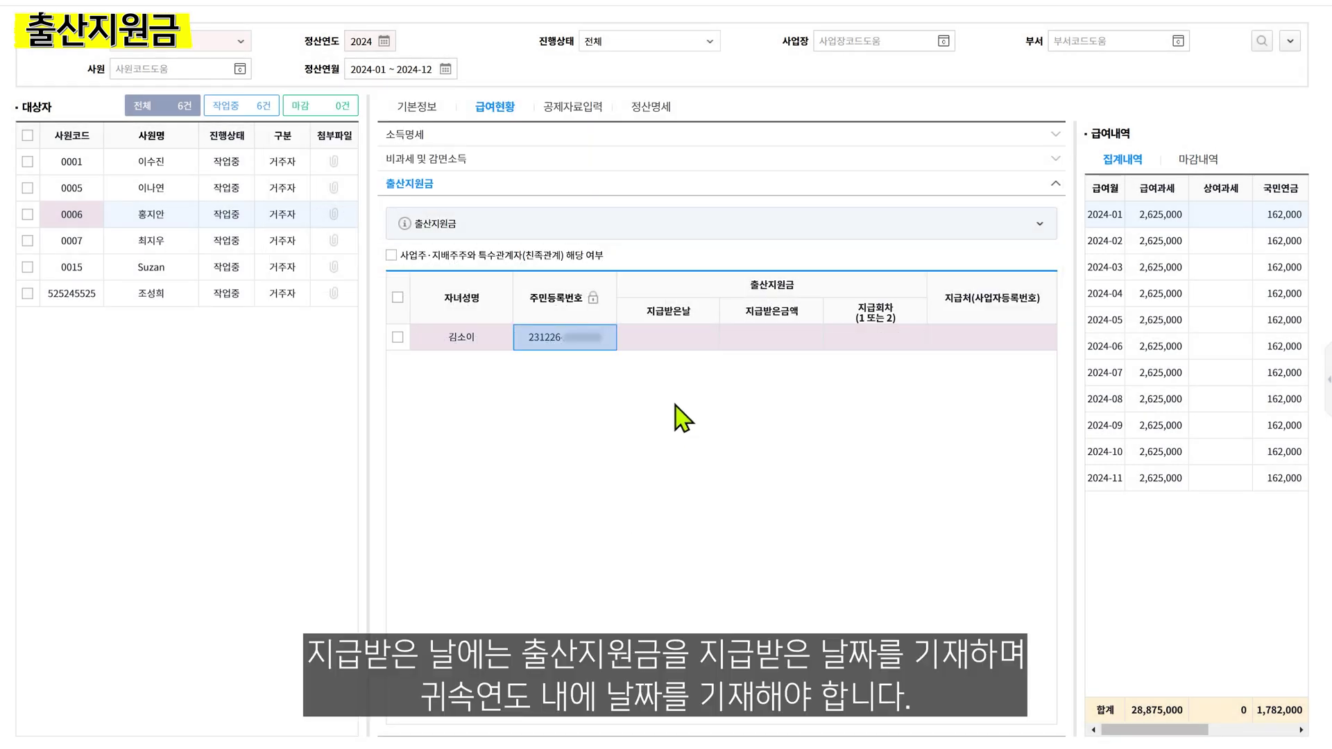
pyautogui.click(706, 338)
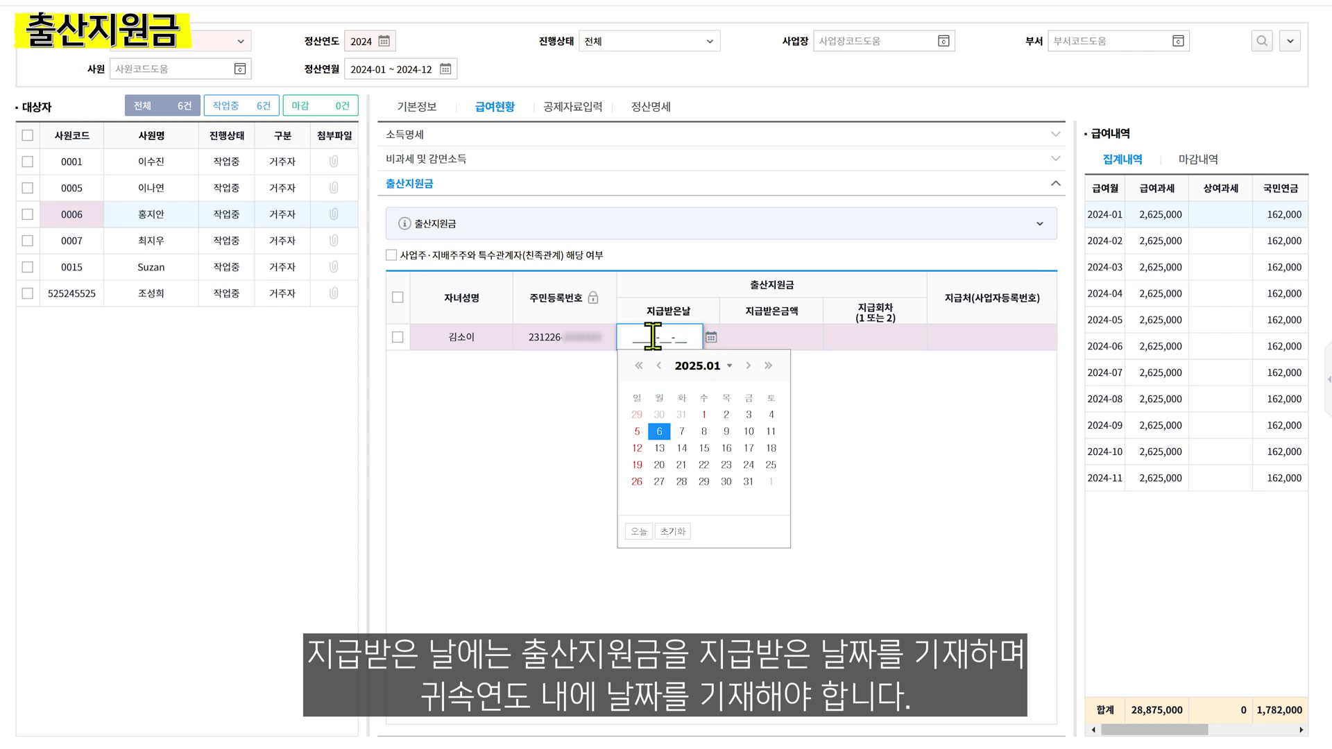
# Record childbirth support paid 2024-06-30, 8,600,000, round 1회, with the payer's business number, and save
pyautogui.write('20240630')
pyautogui.press('Tab')
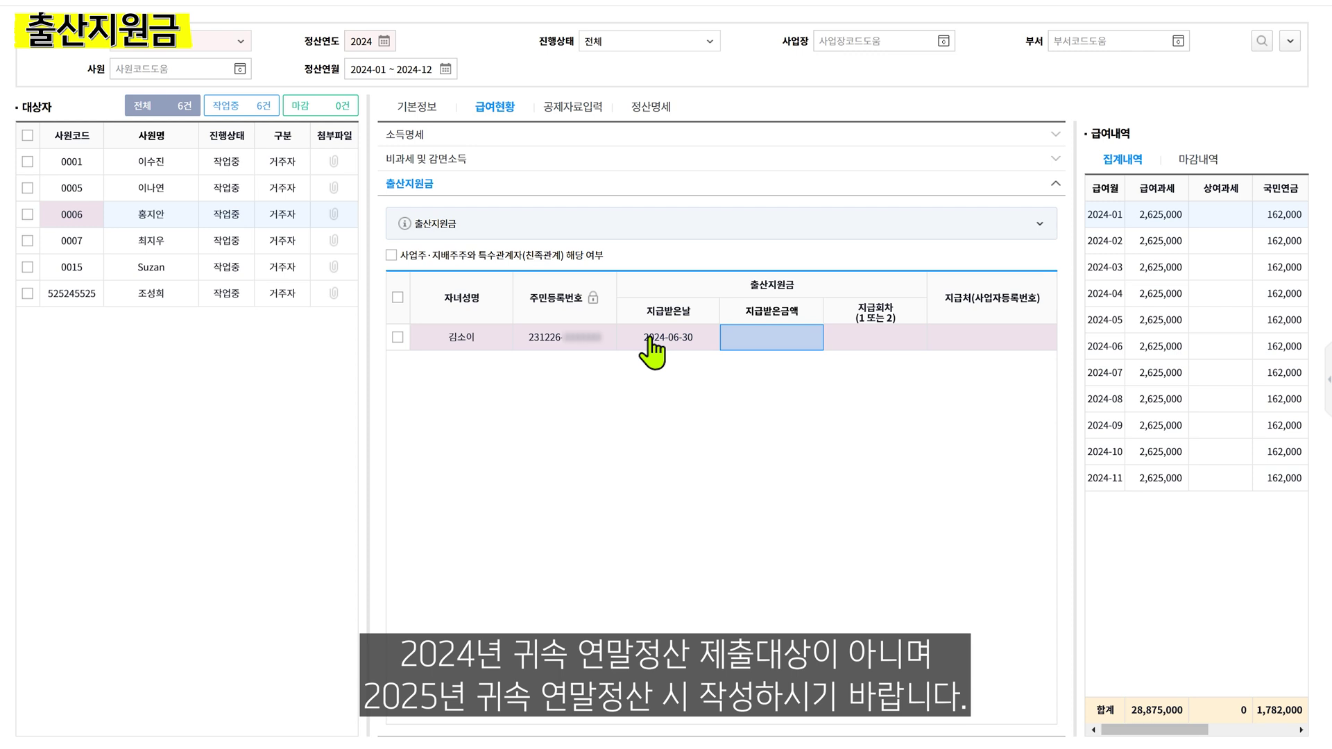
pyautogui.write('8,600,')
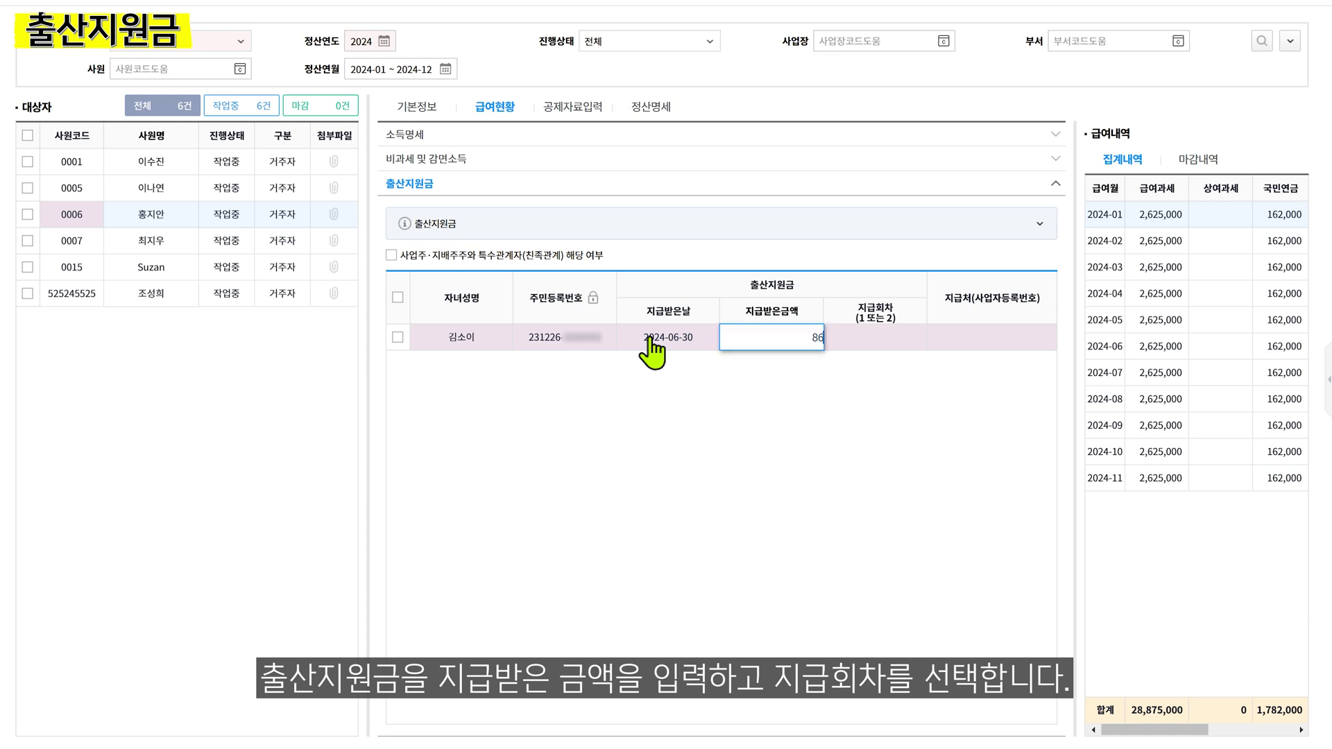
pyautogui.write('000')
pyautogui.press('Tab')
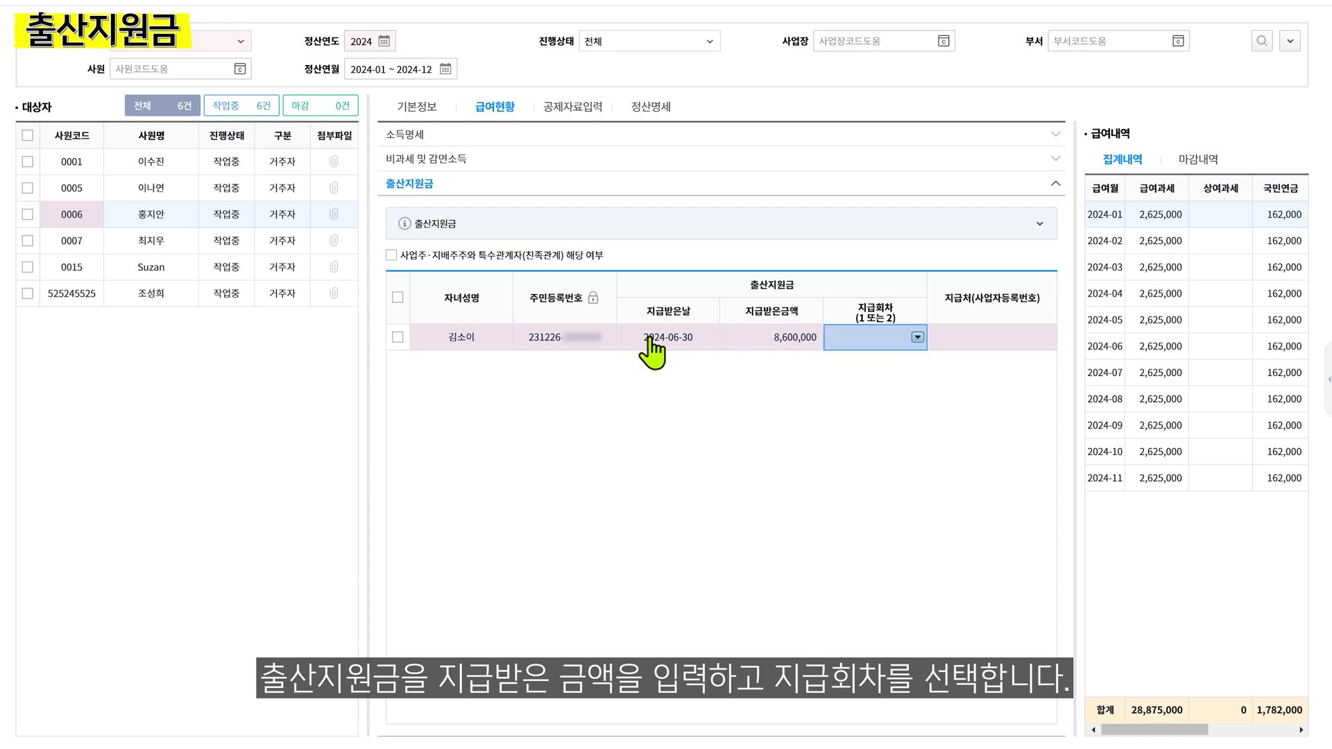
pyautogui.click(917, 338)
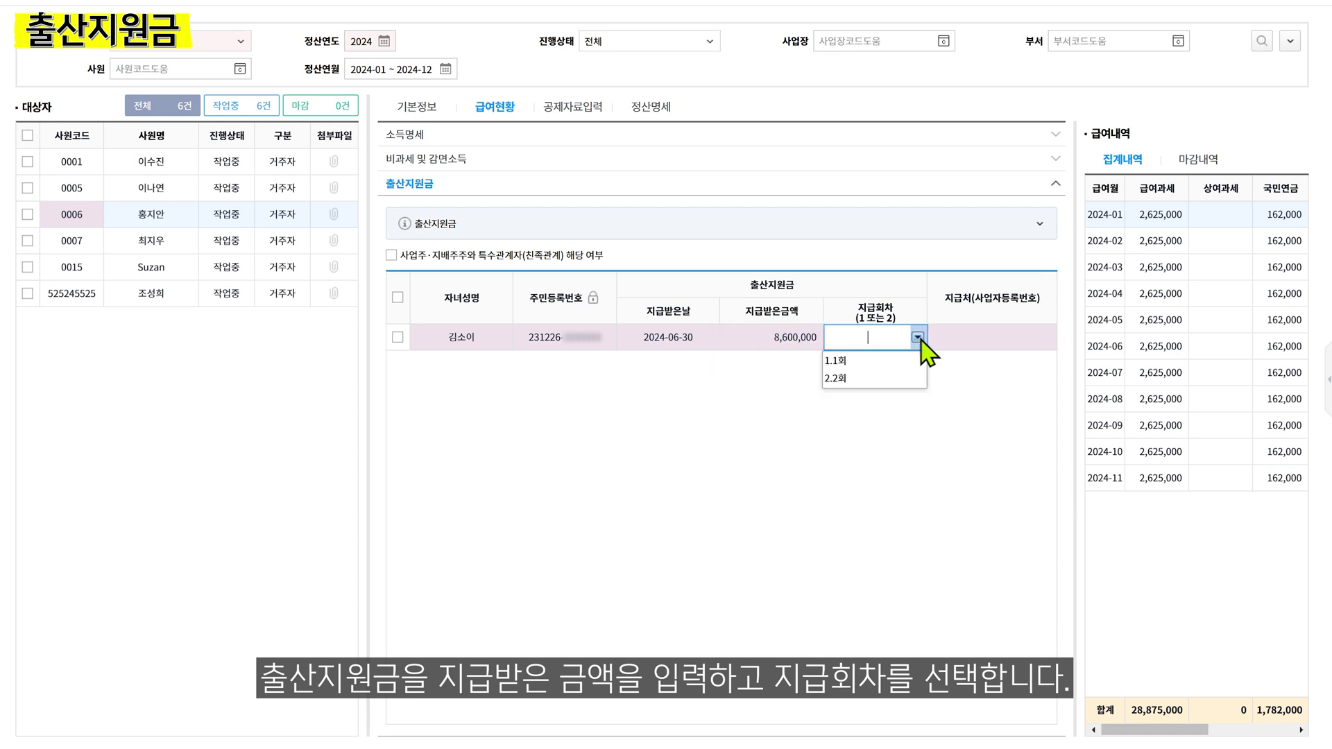
pyautogui.click(908, 358)
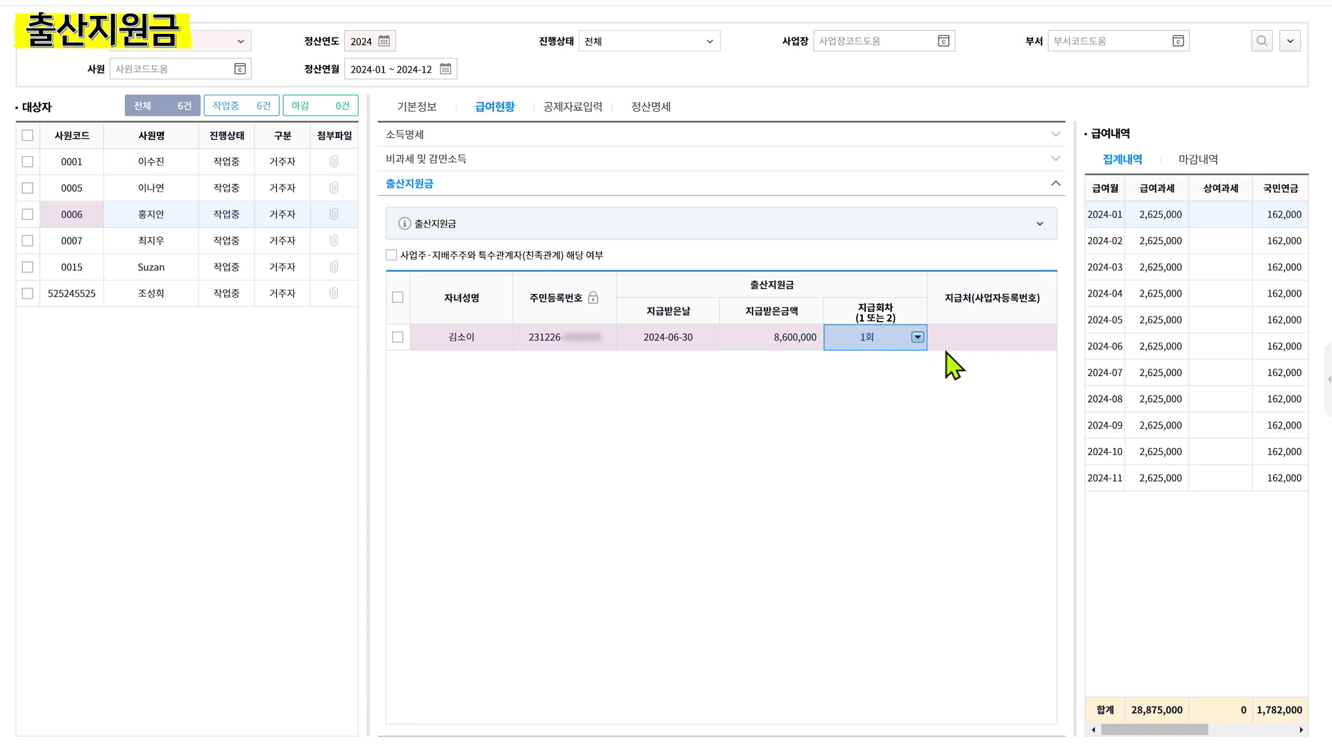
pyautogui.click(1008, 337)
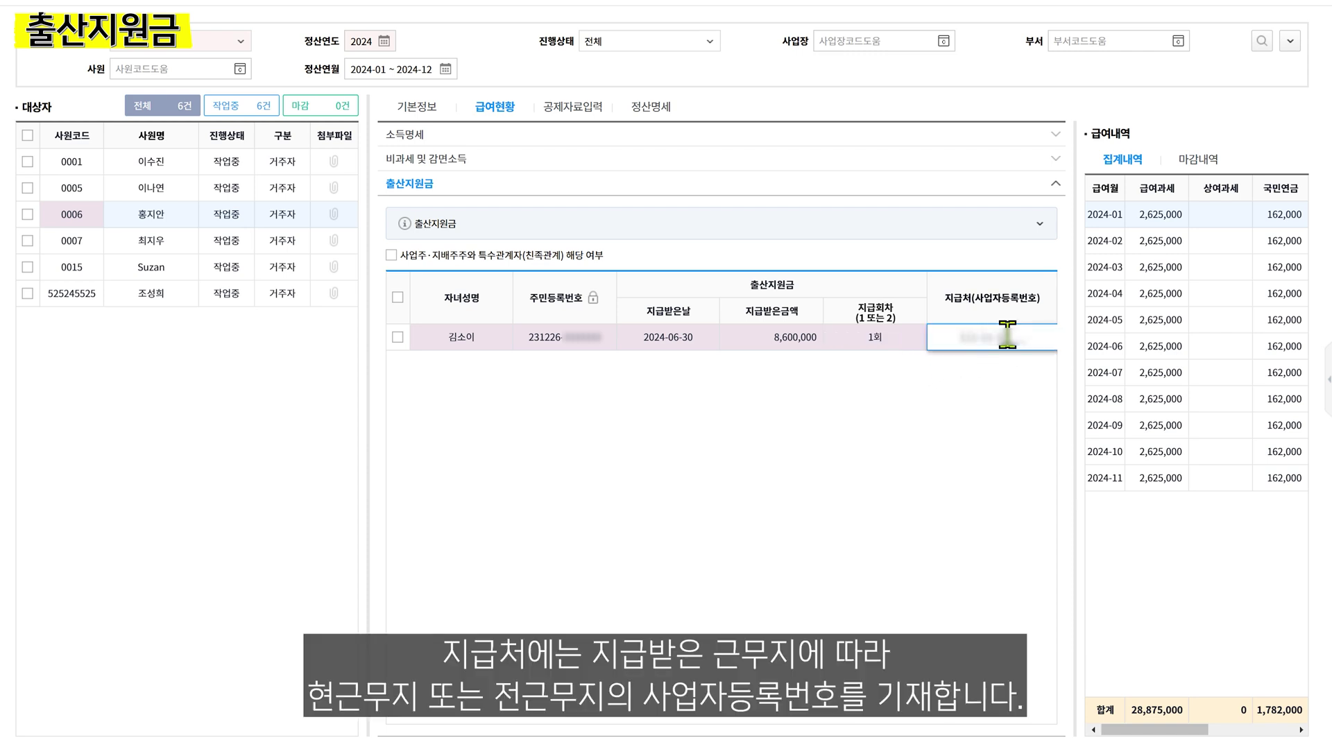
pyautogui.press('Return')
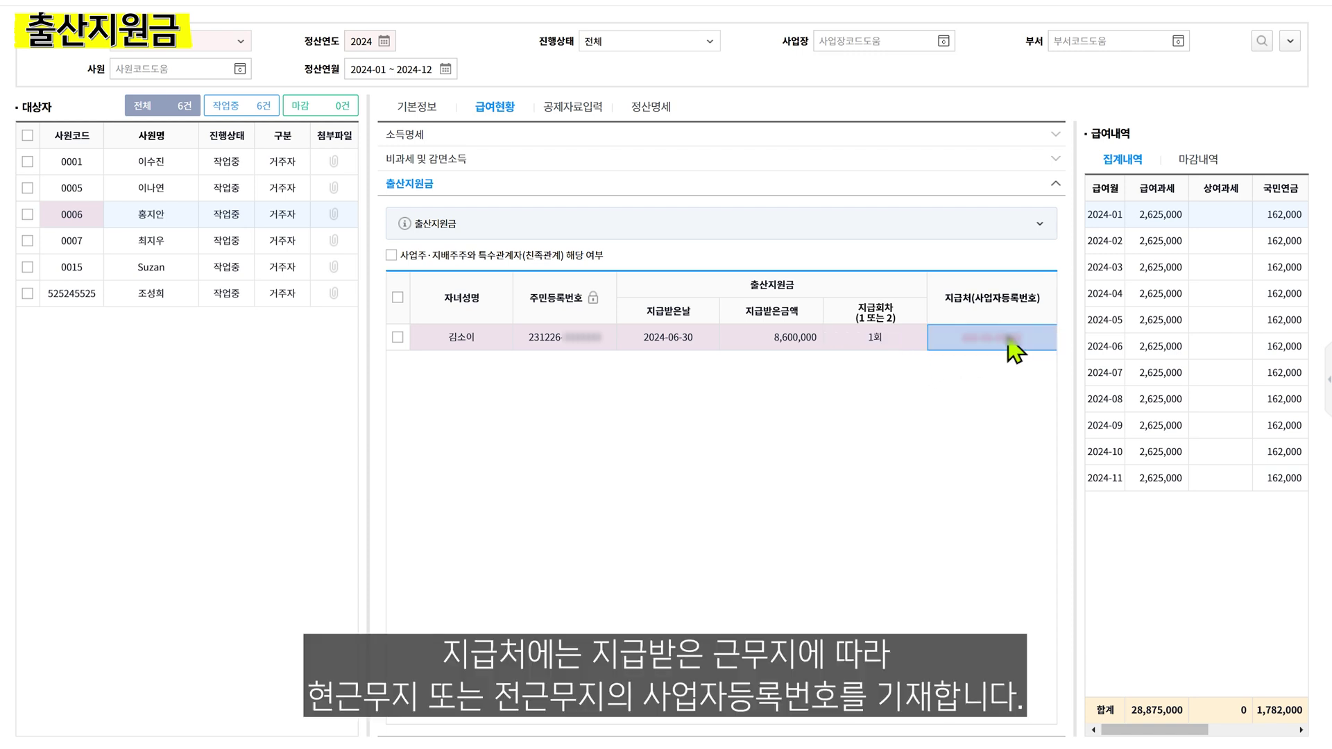
pyautogui.press('Return')
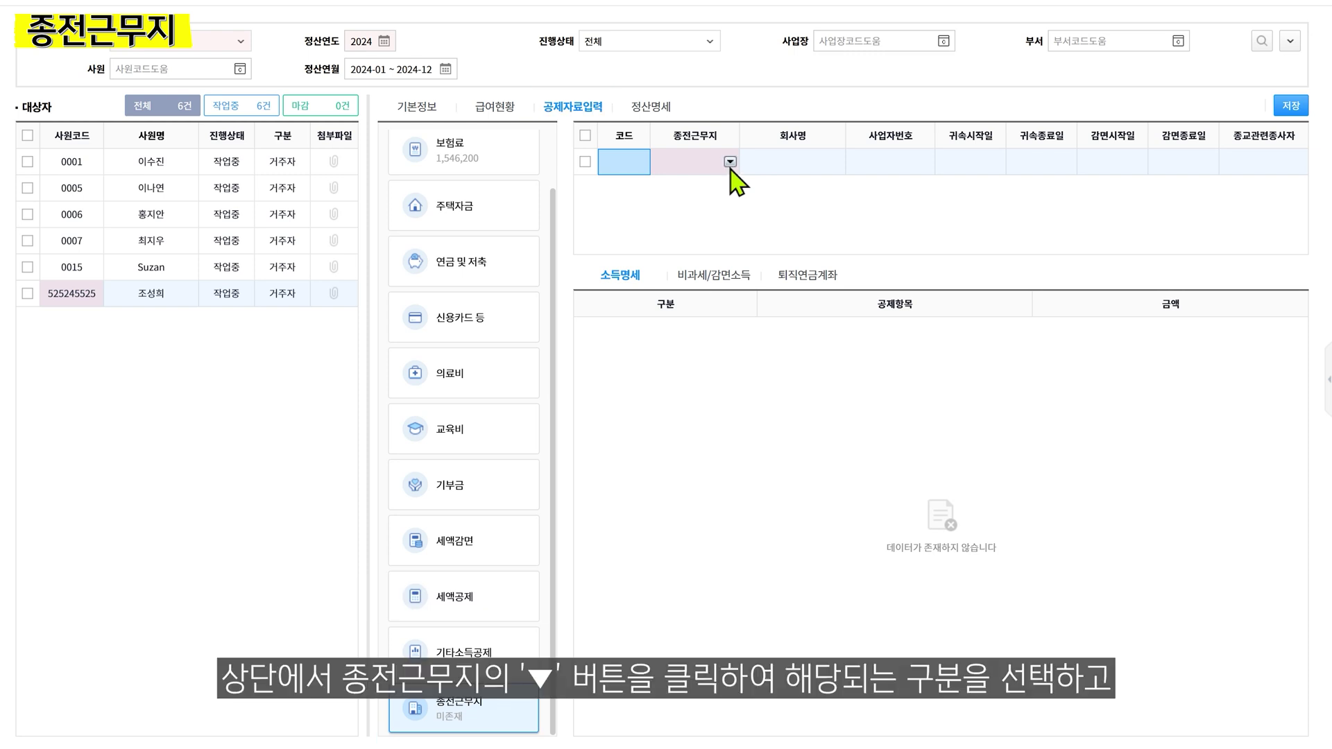
# Set the row type to 1.종전근무지 and enter the company name 에듀캔
pyautogui.click(730, 161)
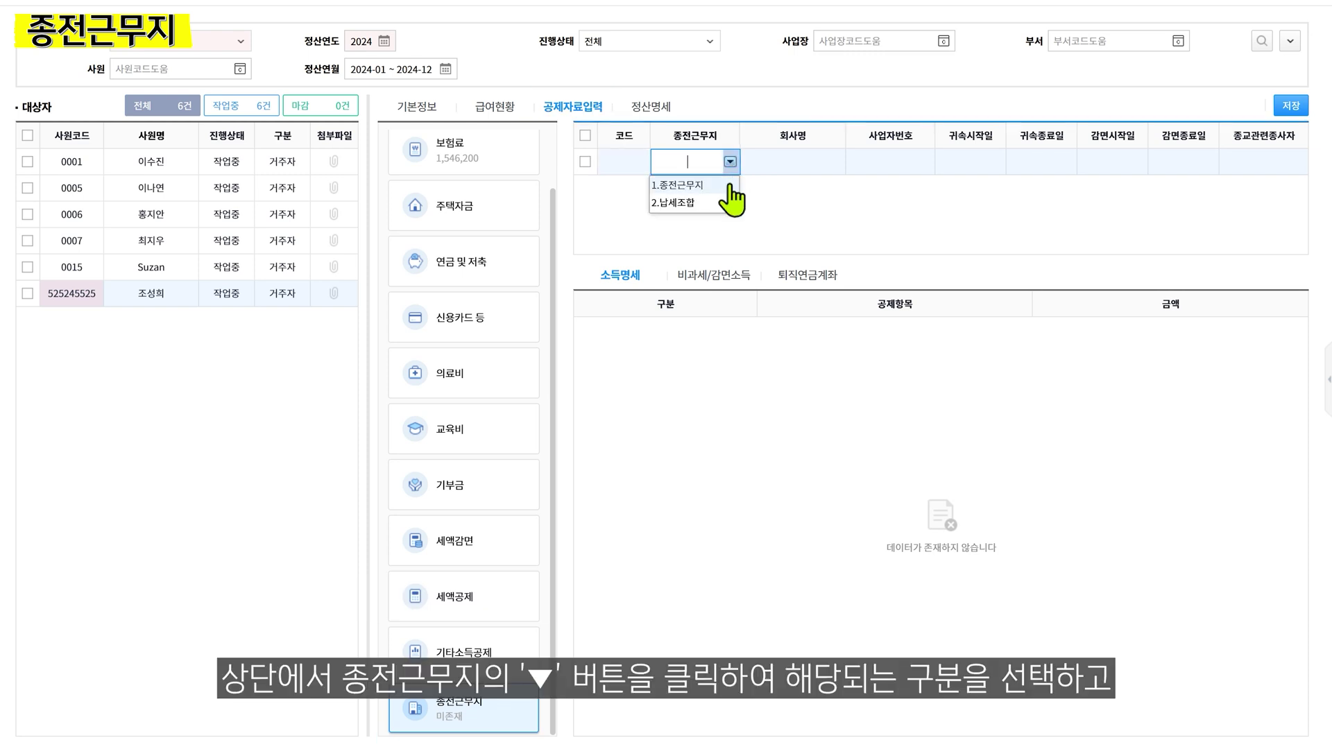
pyautogui.click(694, 185)
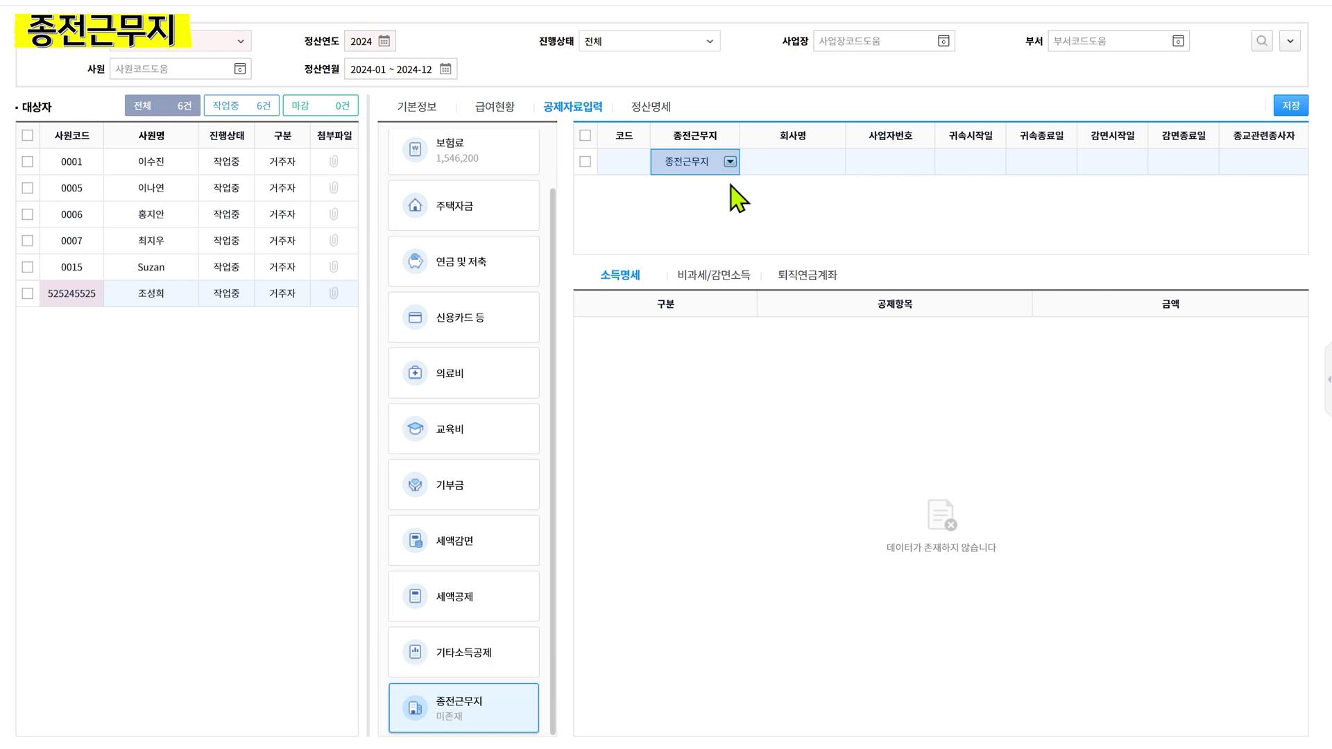
pyautogui.click(787, 165)
pyautogui.write('엘듀캔')
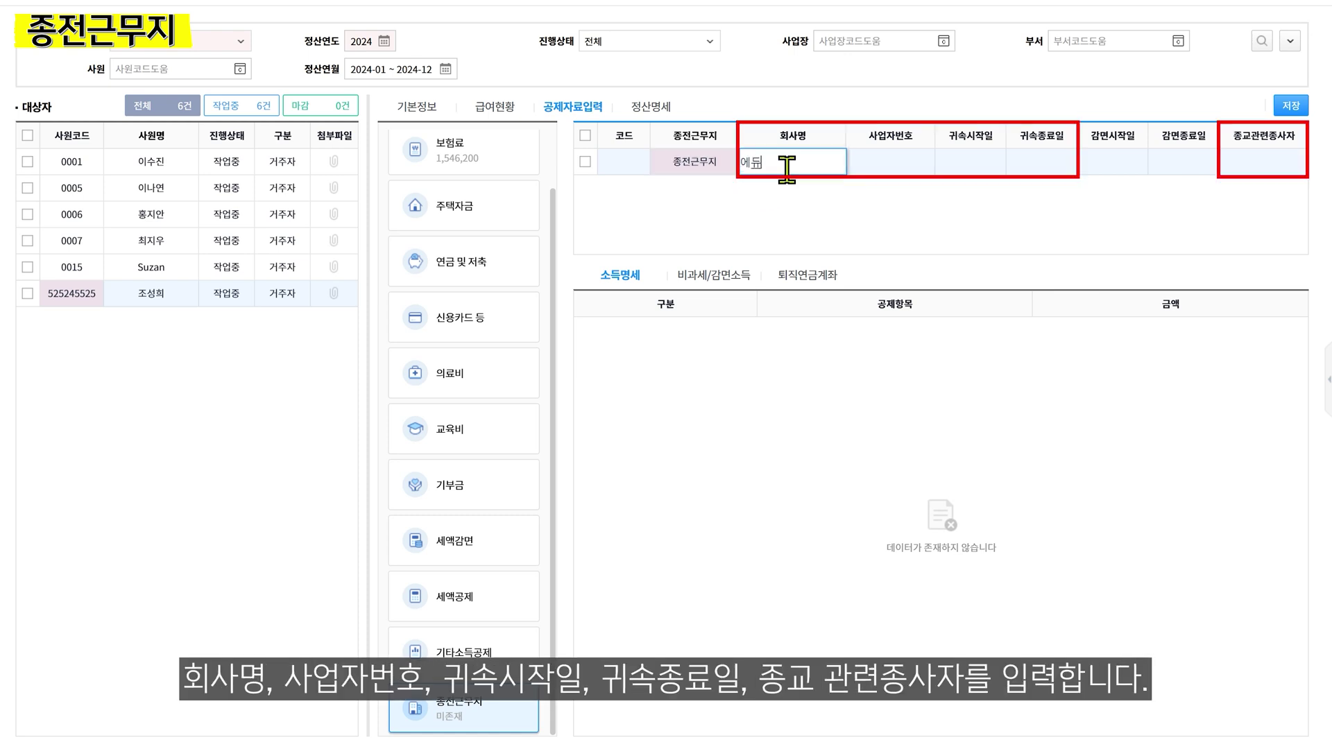
pyautogui.press('Tab')
# Enter the business registration number, period 2024-01-01 to 2024-05-03, and 종교관련종사자 2.부
pyautogui.write('1234567890')
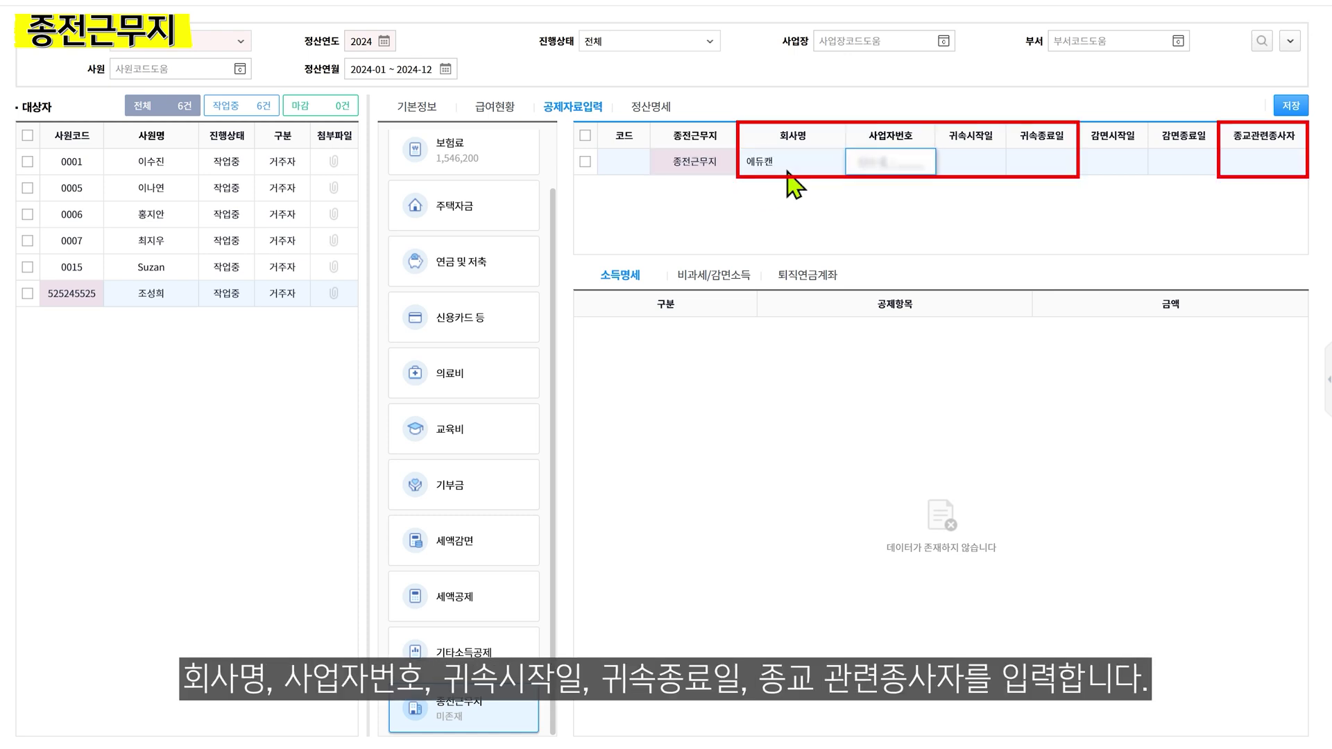
pyautogui.press('Tab')
pyautogui.write('20240101')
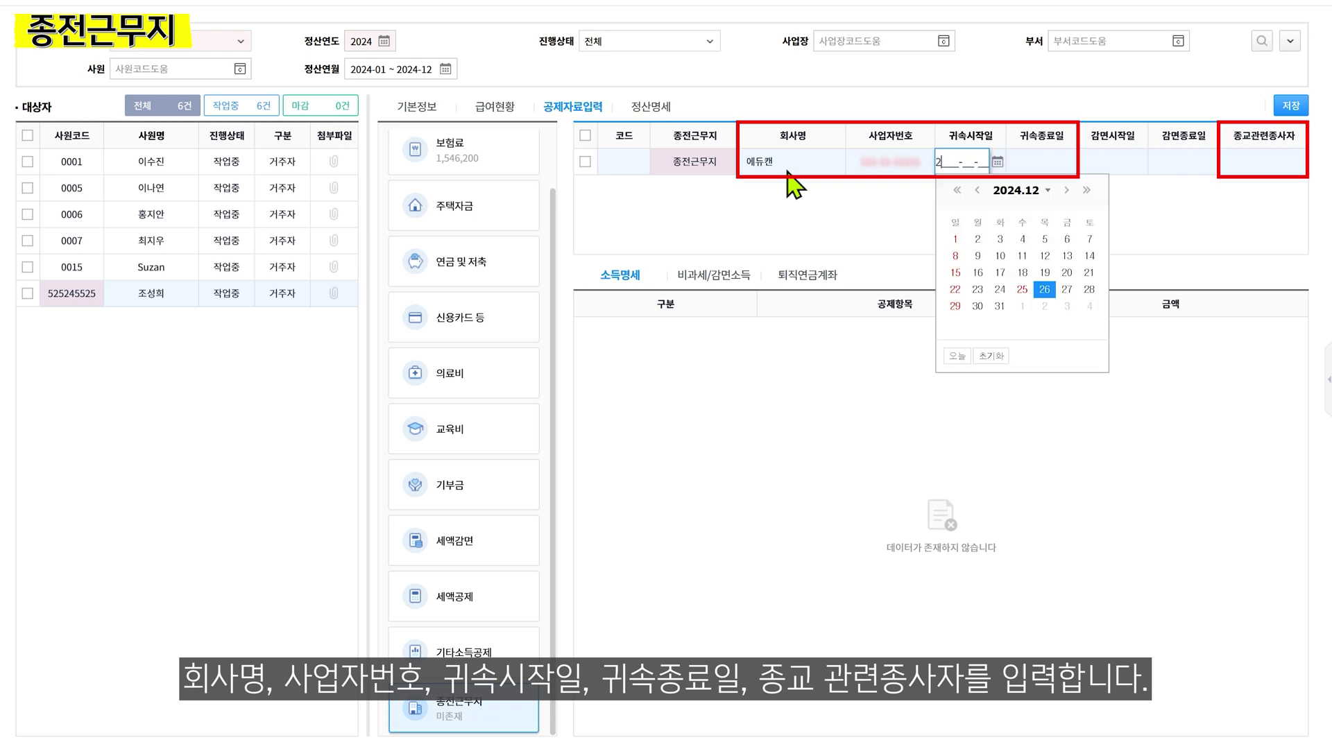
pyautogui.press('Tab')
pyautogui.write('20240503')
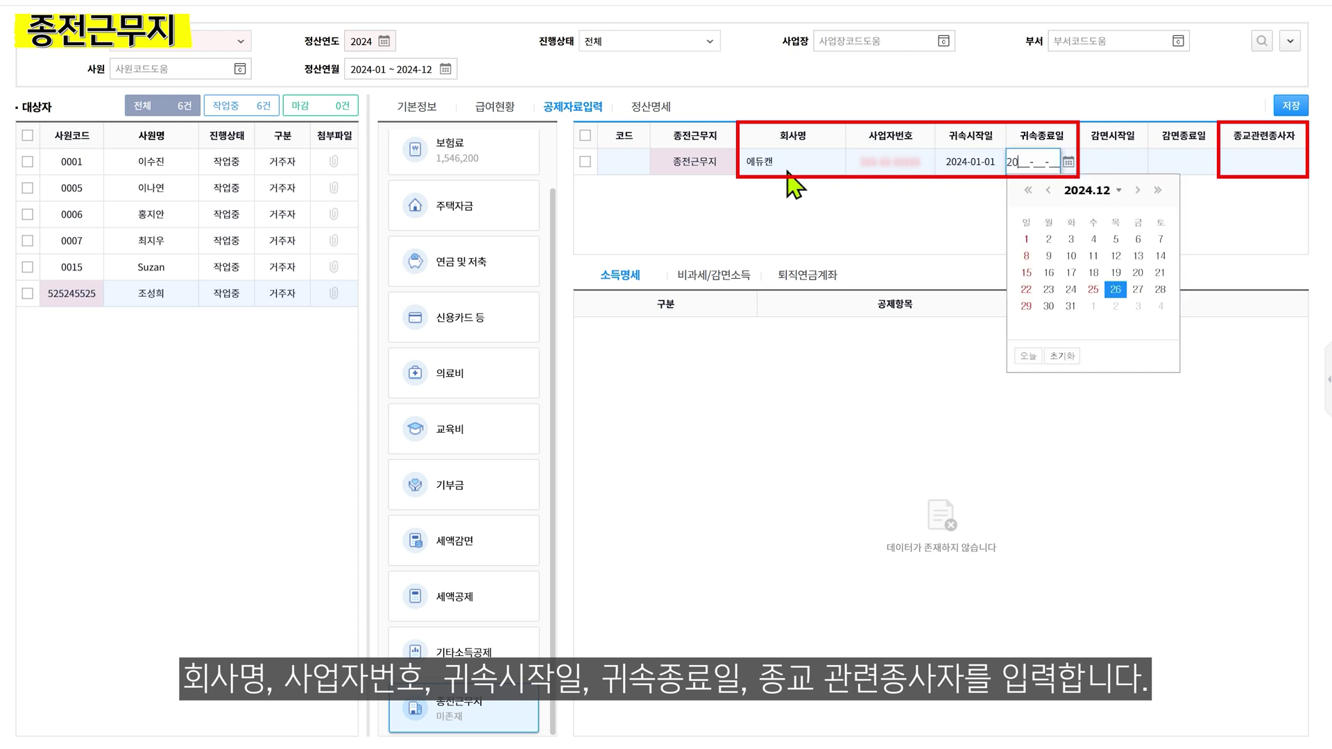
pyautogui.press('Tab')
pyautogui.press('Tab')
pyautogui.press('Tab')
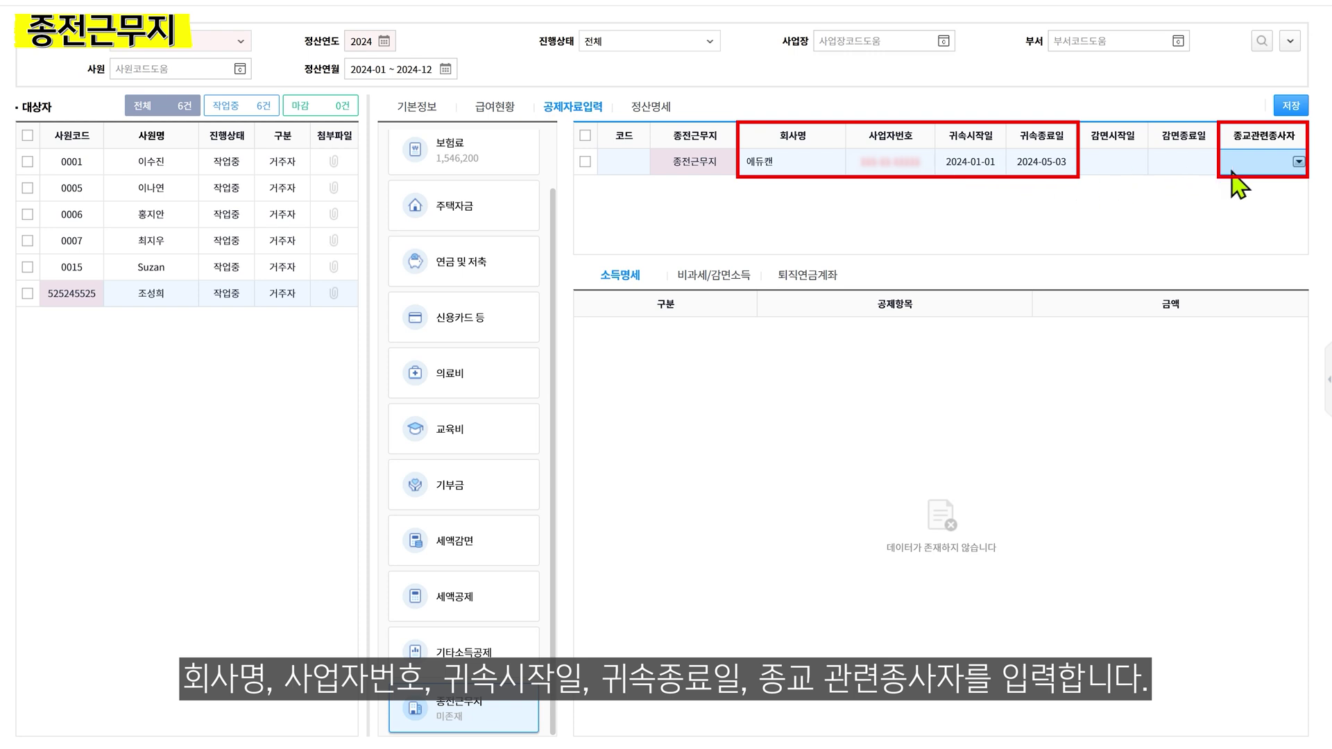
pyautogui.click(1298, 161)
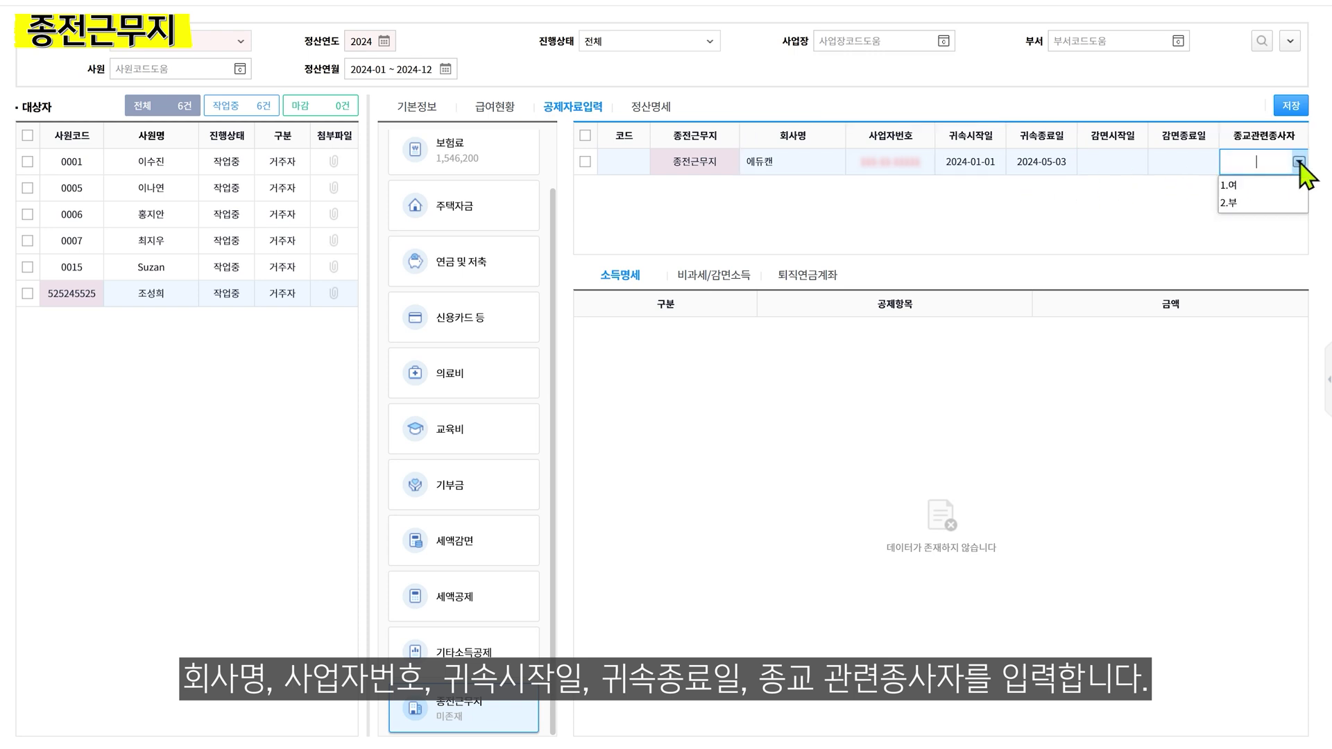
pyautogui.click(1281, 202)
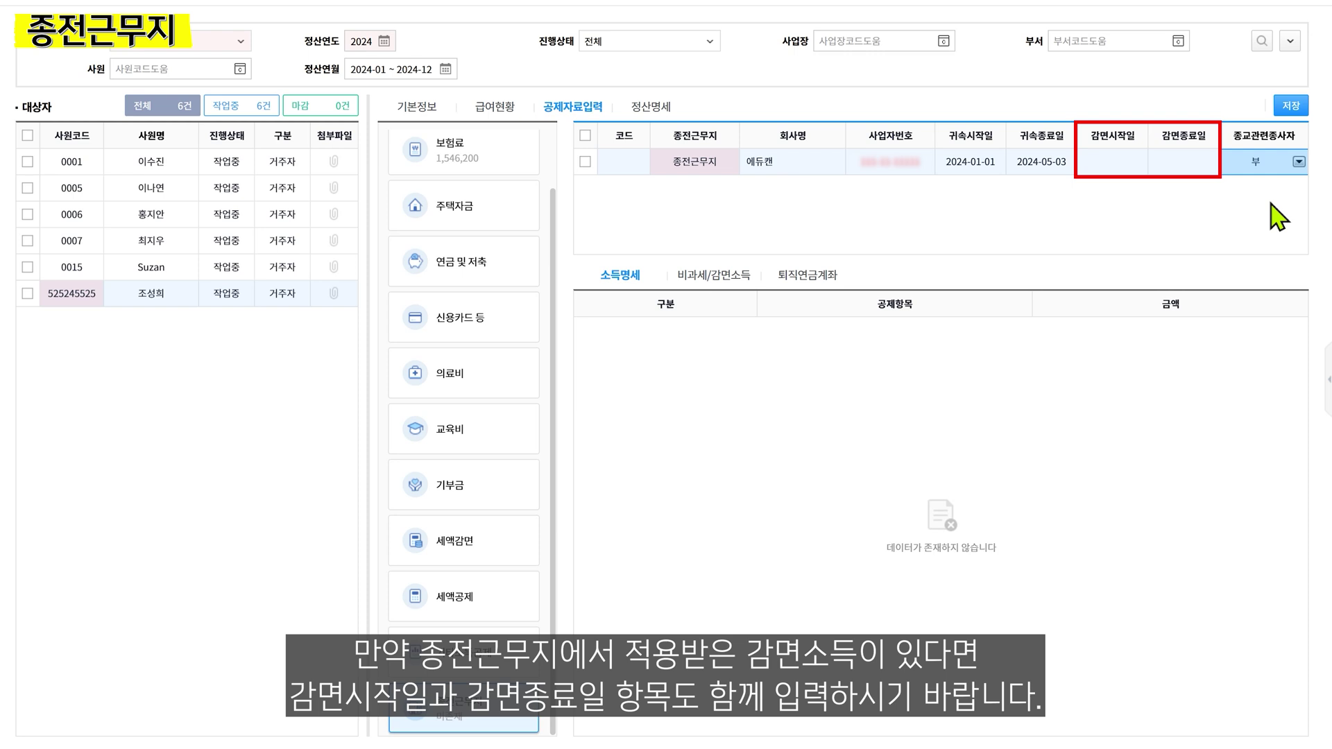
# Save the 종전근무지 row, then load and scroll through its 소득명세 grid
pyautogui.press('Return')
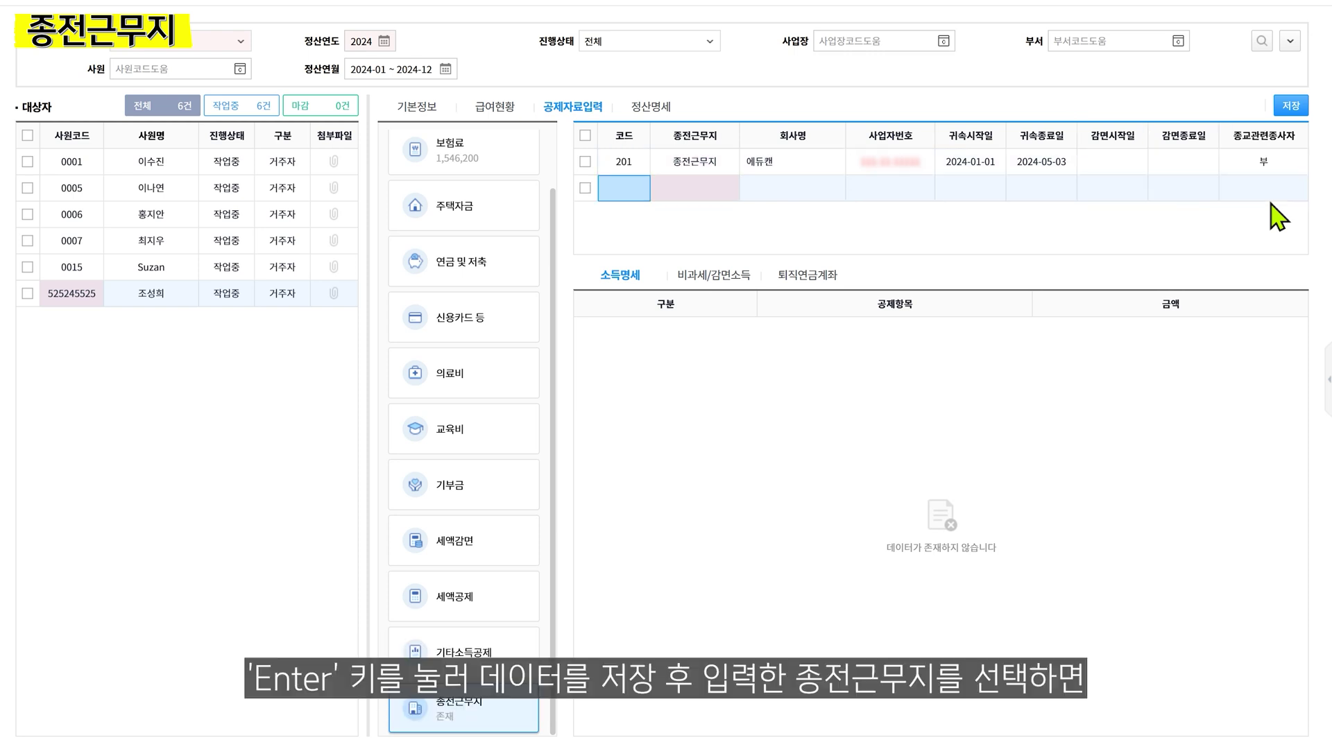
pyautogui.click(712, 167)
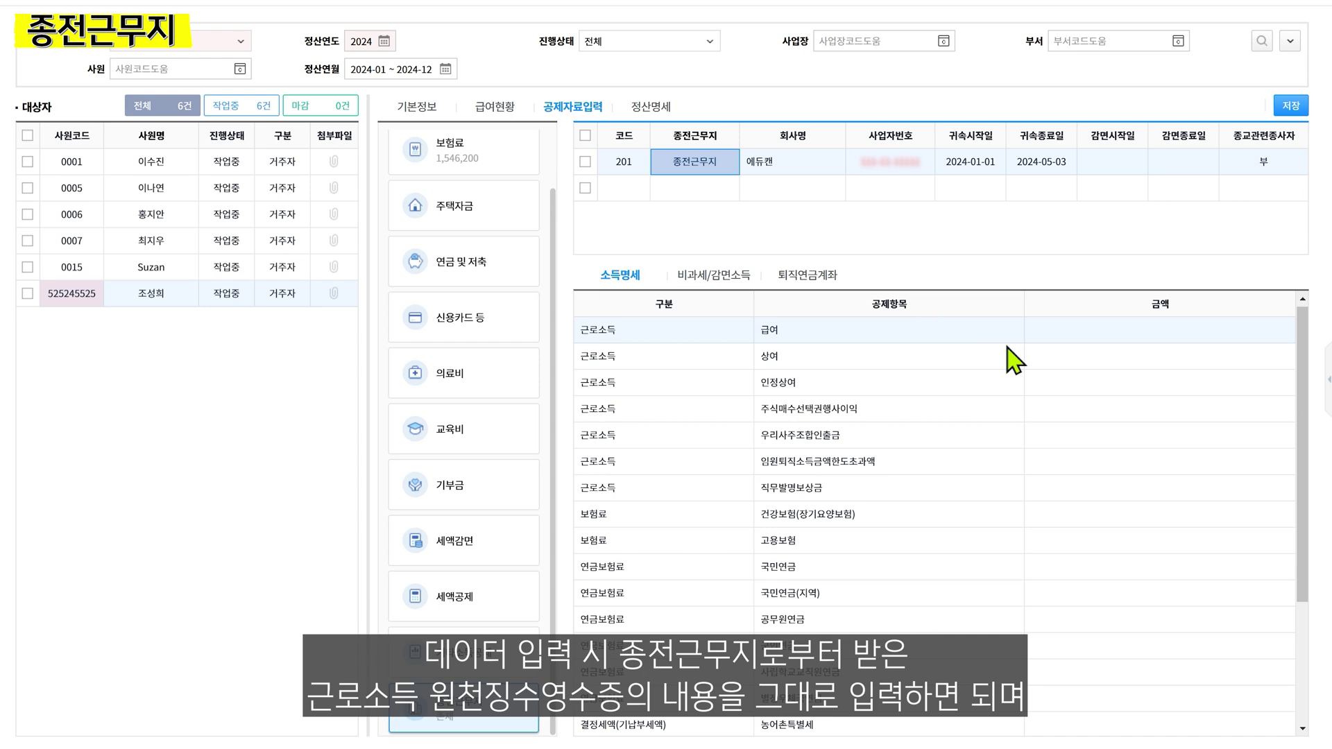
pyautogui.scroll(-3, 1013, 360)
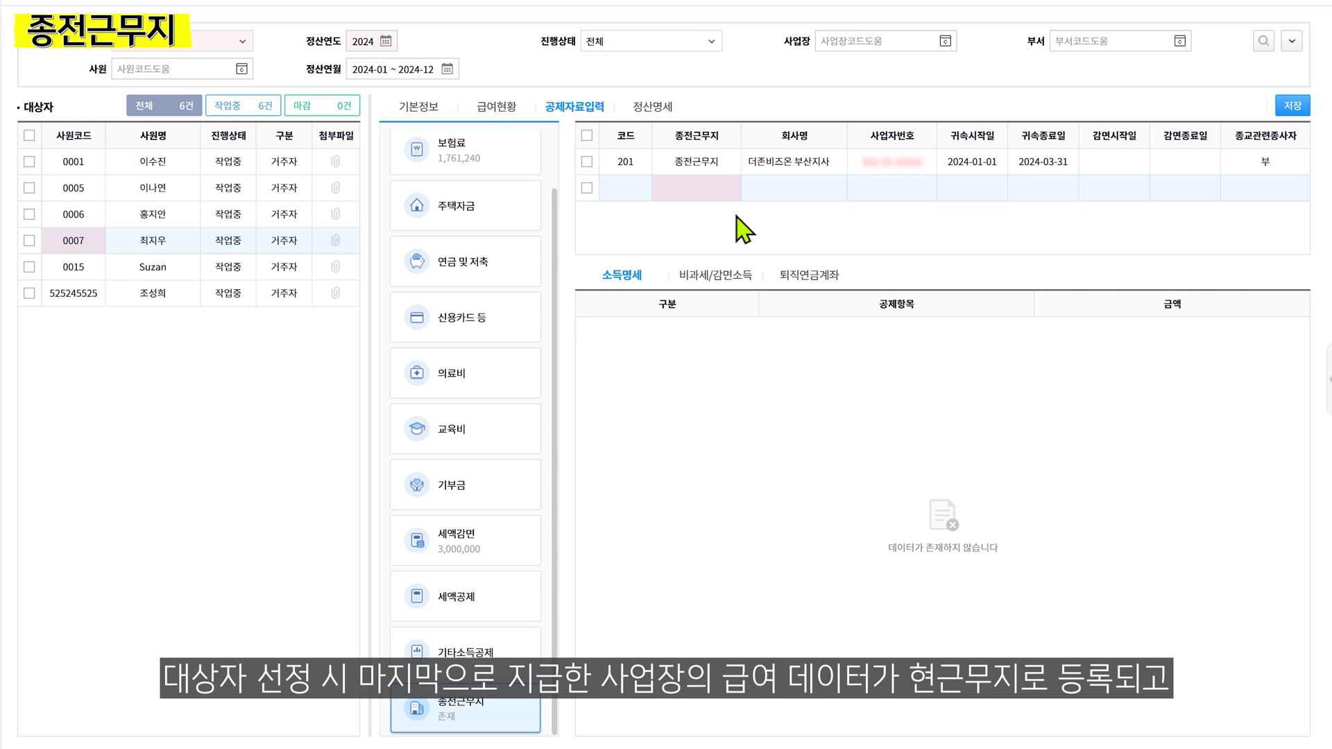
# Review workplace 201's income (급여 6,000,000, 고용보험 54,600), then return to 급여현황
pyautogui.click(711, 168)
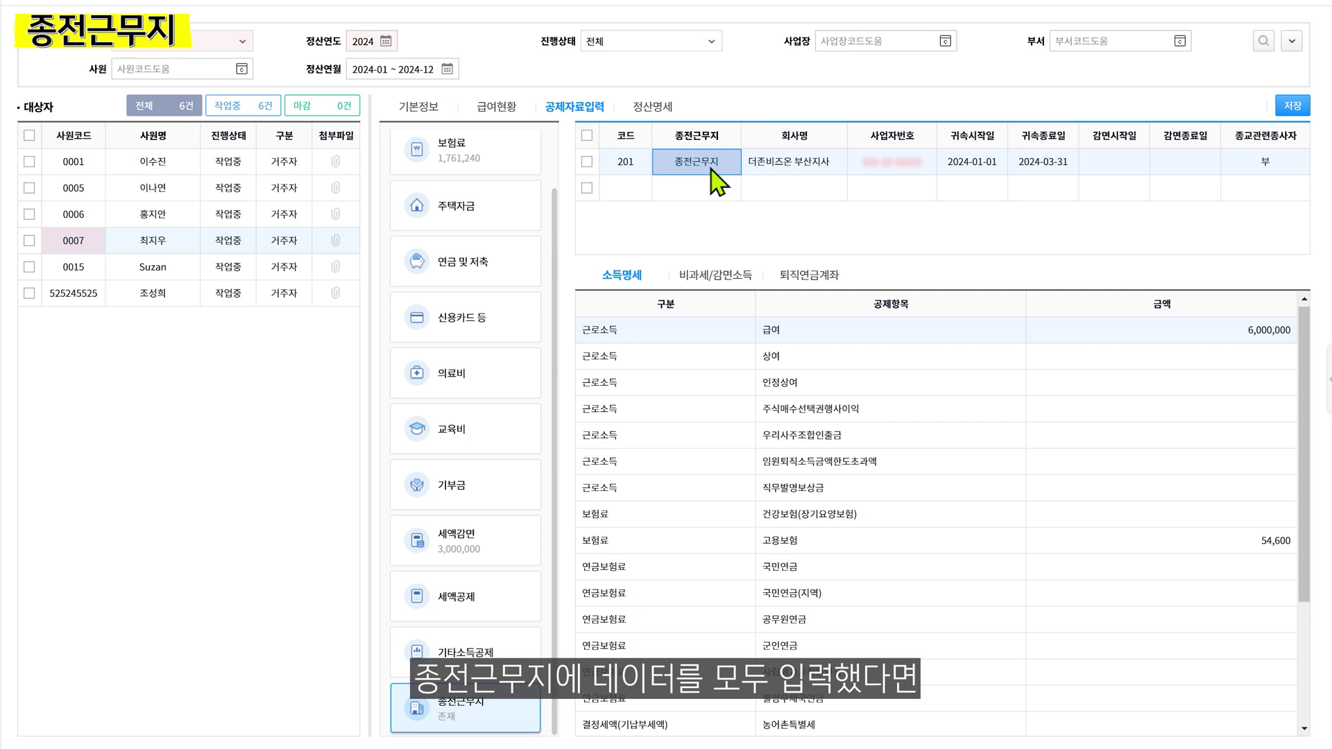
pyautogui.click(516, 117)
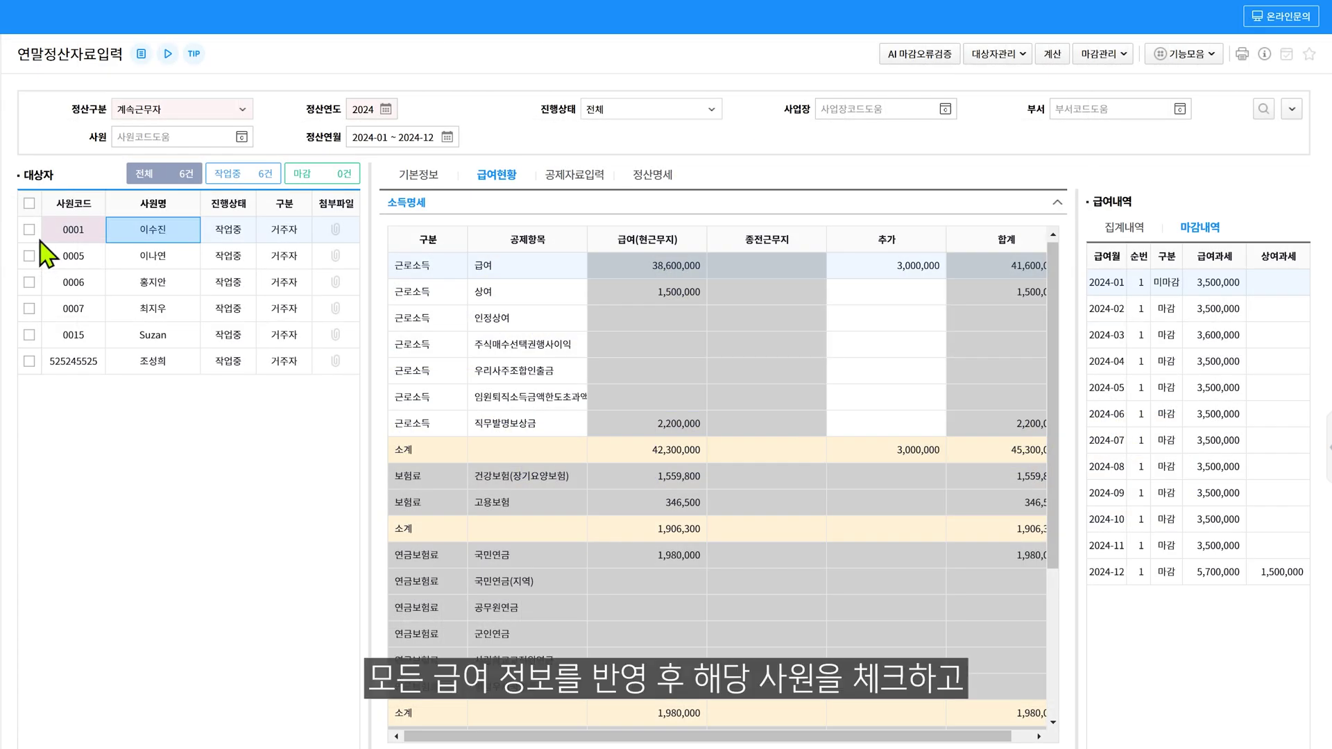
# Calculate employee 0001's settlement and view 정산명세: 총급여 45,300,000, 산출세액 635,922
pyautogui.click(29, 229)
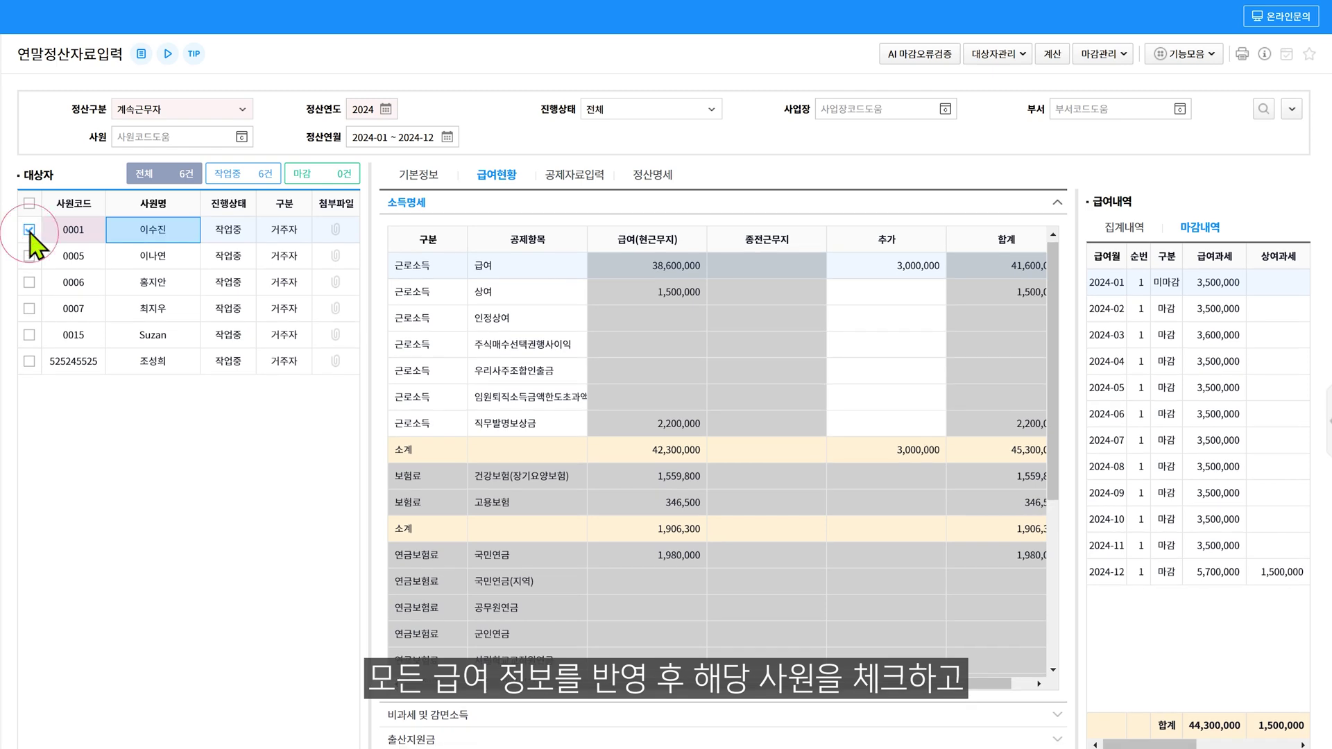
pyautogui.click(1058, 55)
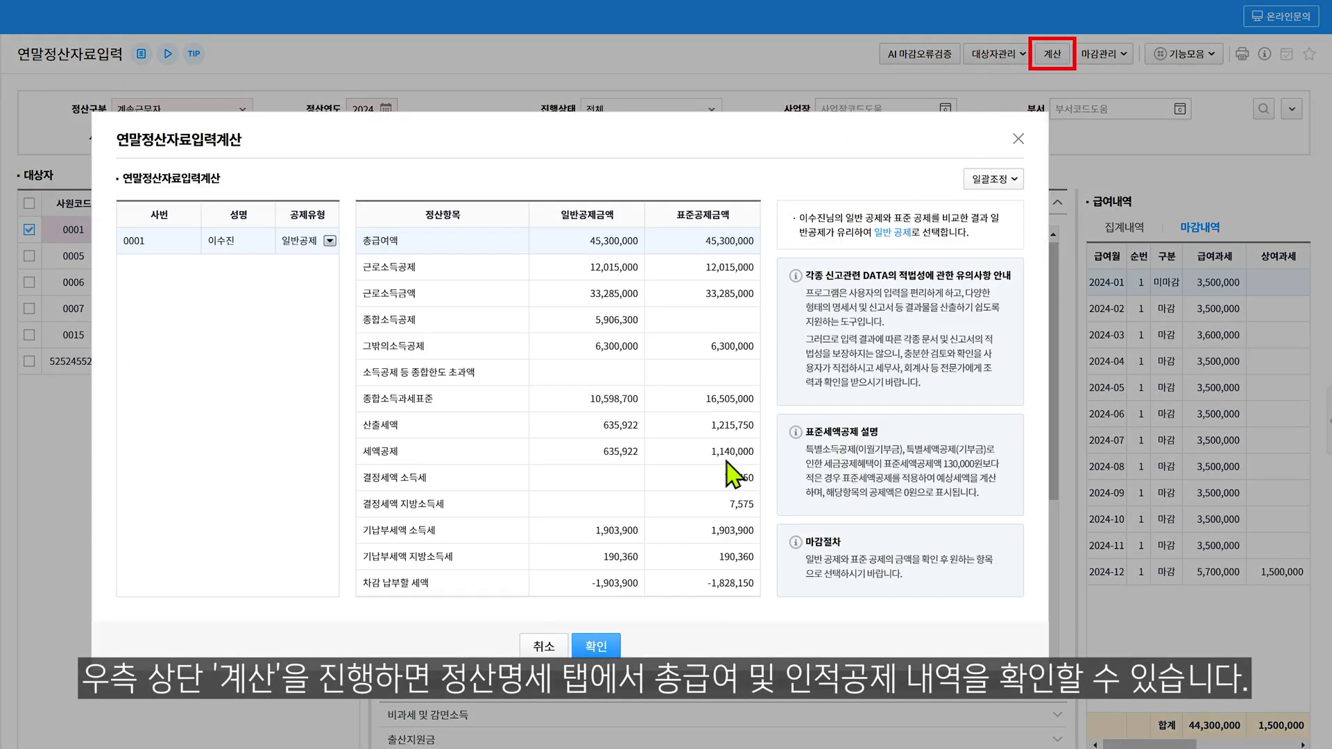
pyautogui.click(597, 649)
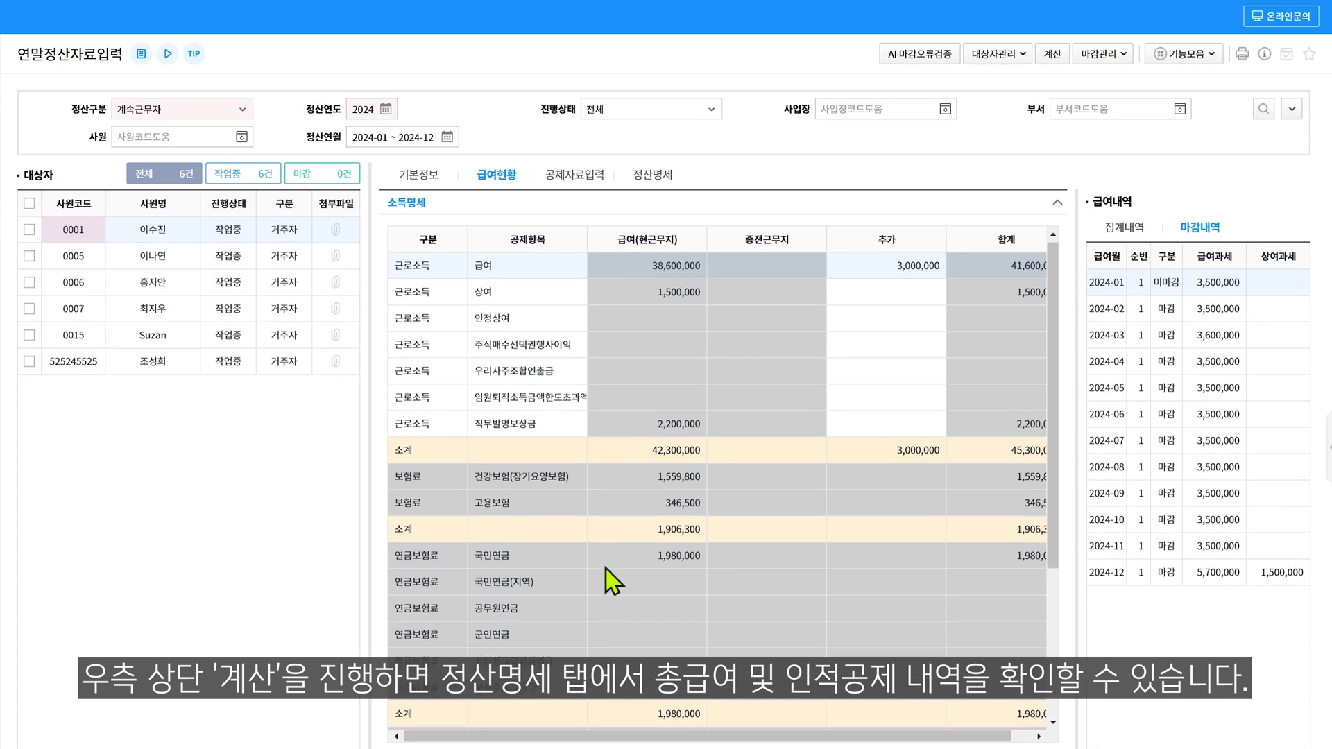
pyautogui.click(652, 182)
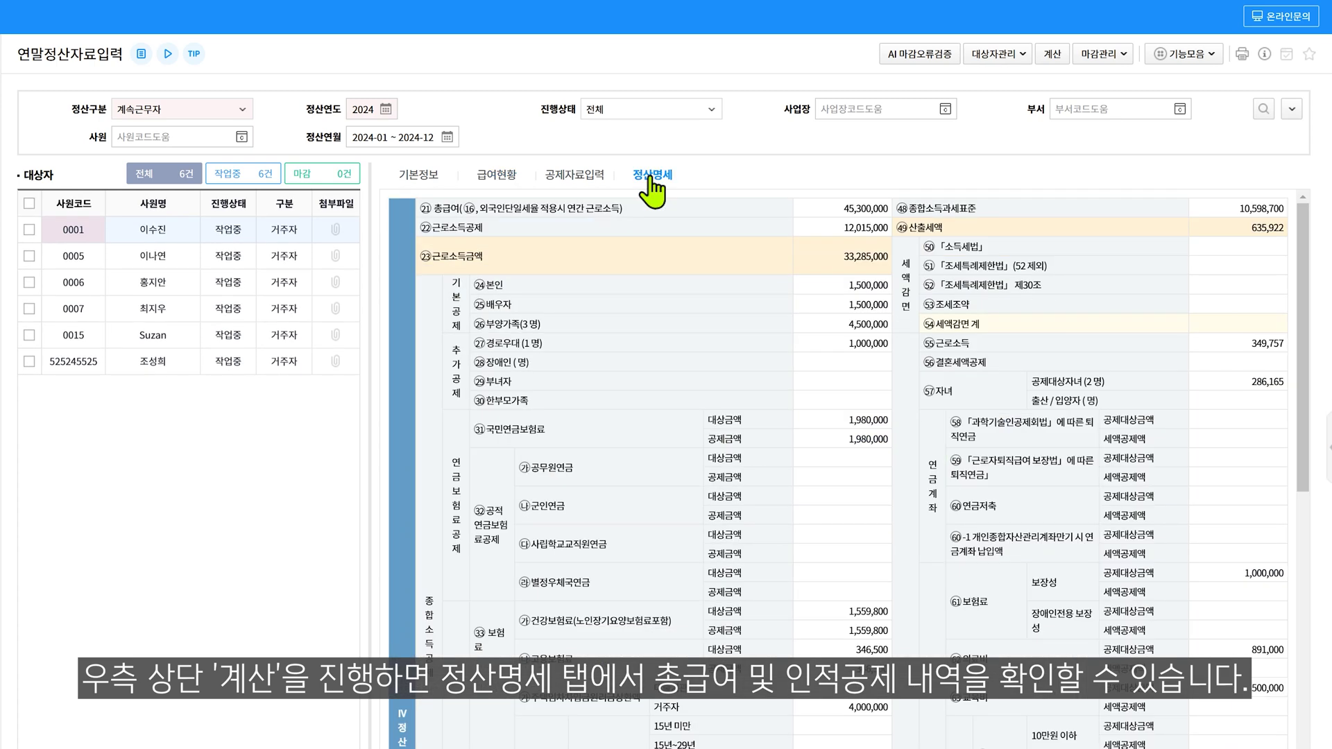